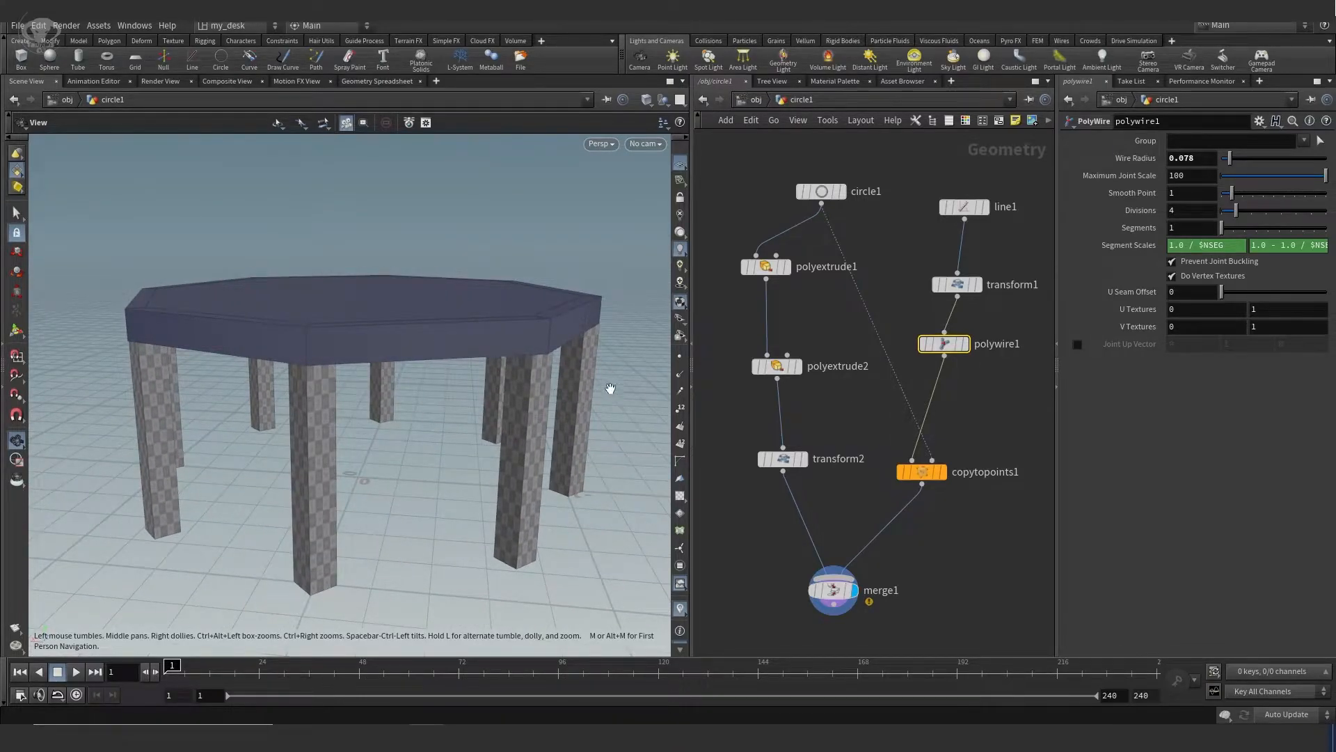
Show the point normals on the table in the viewport and examine the tabletop up close
click(680, 374)
mouse_move(491, 386)
mouse_down()
mouse_move(499, 374)
mouse_move(535, 383)
mouse_move(497, 404)
mouse_move(471, 385)
mouse_move(471, 364)
mouse_move(485, 379)
mouse_up()
scroll(492, 418, up, 2)
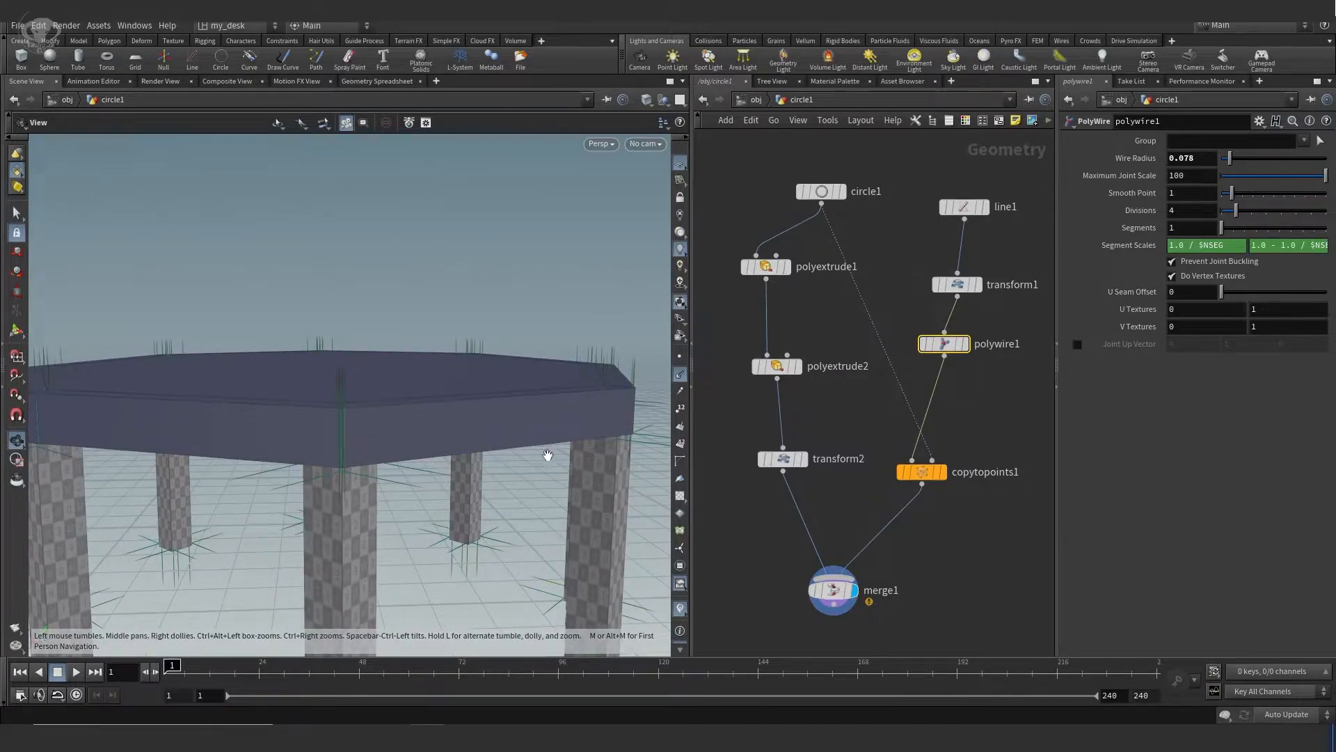
scroll(546, 453, down, 3)
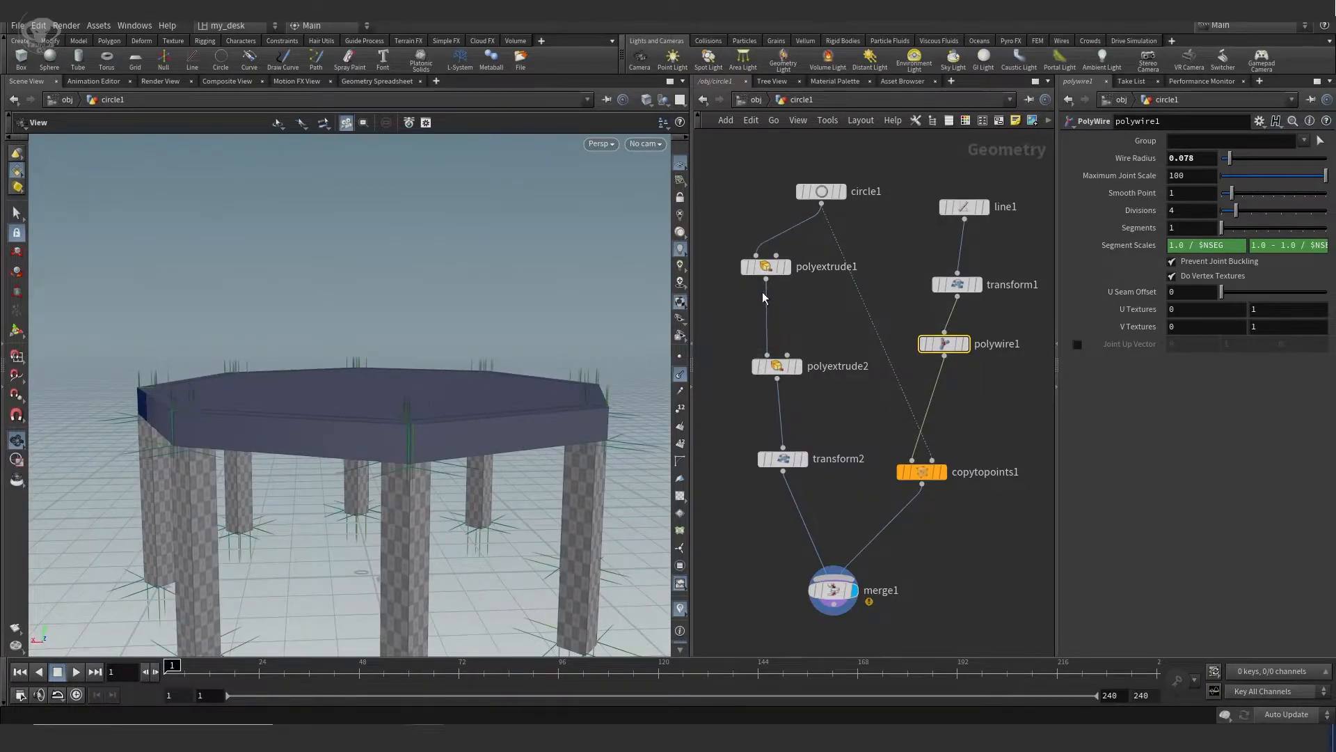
Display polyextrude1 on its own and set its extrusion distance to 0.1
click(766, 267)
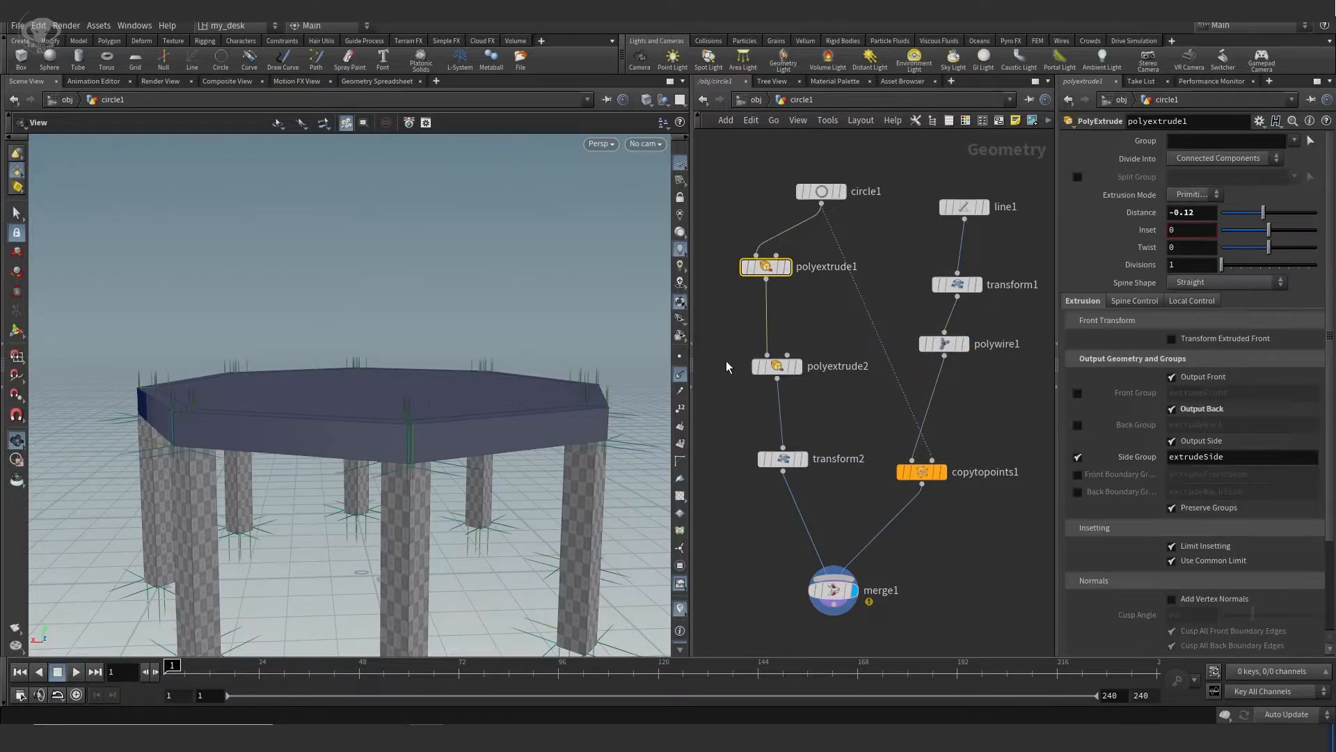
click(786, 266)
drag(606, 385, 487, 315)
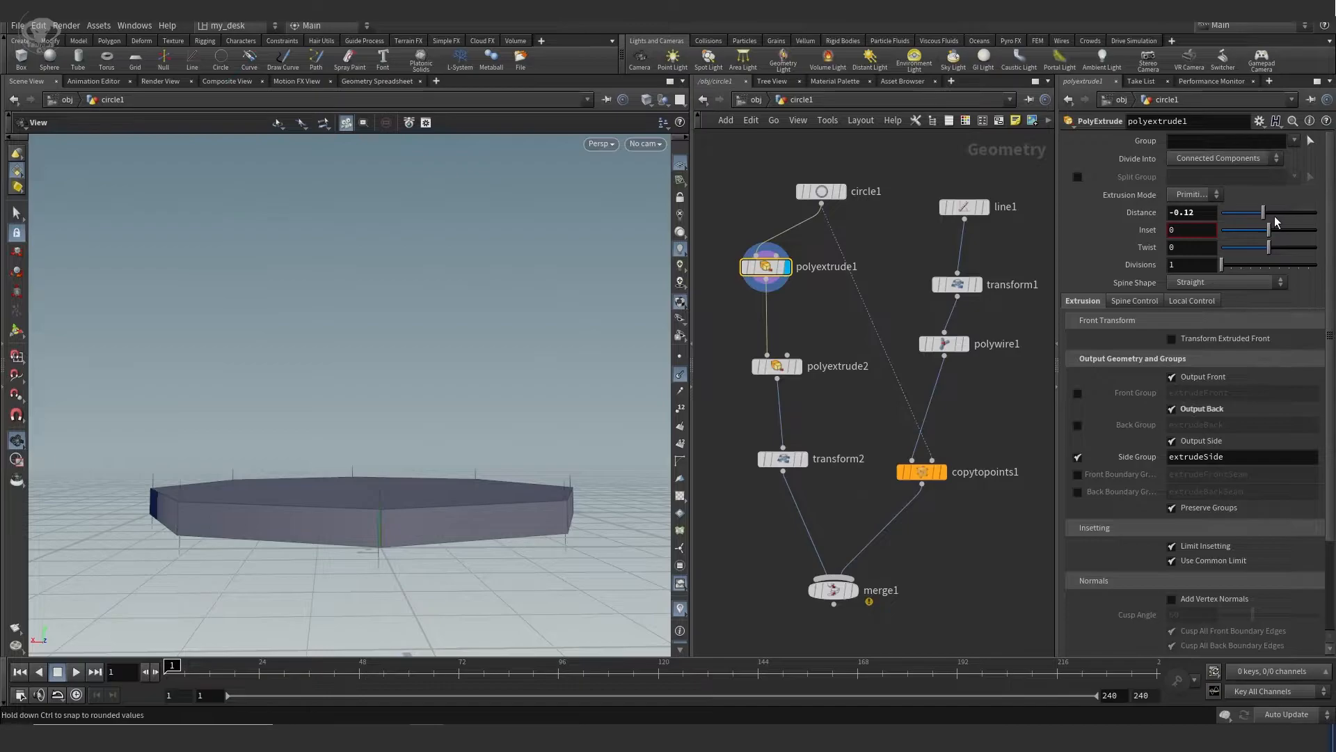
drag(1266, 220, 1275, 214)
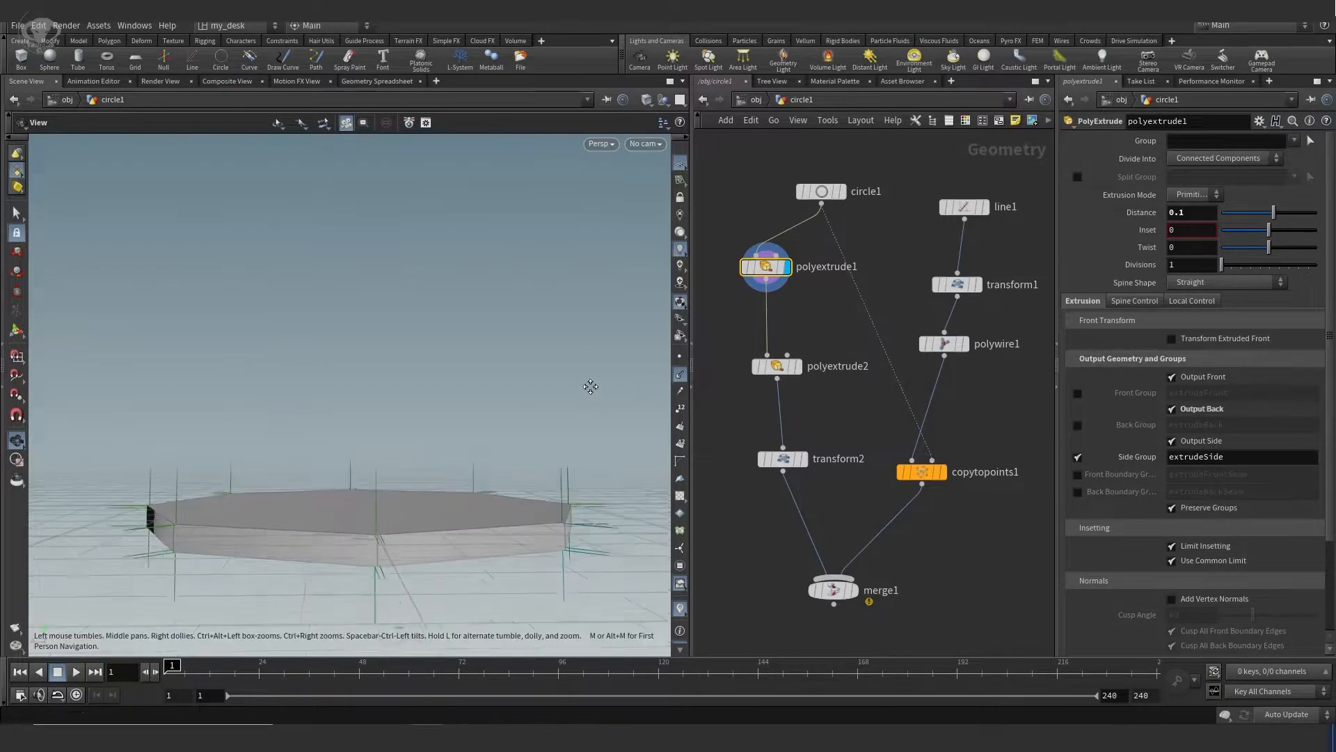
Display merge1 again and set the extrusion distance of polyextrude2 to 0.1
click(853, 590)
drag(375, 392, 487, 491)
click(777, 366)
drag(1277, 212, 1275, 222)
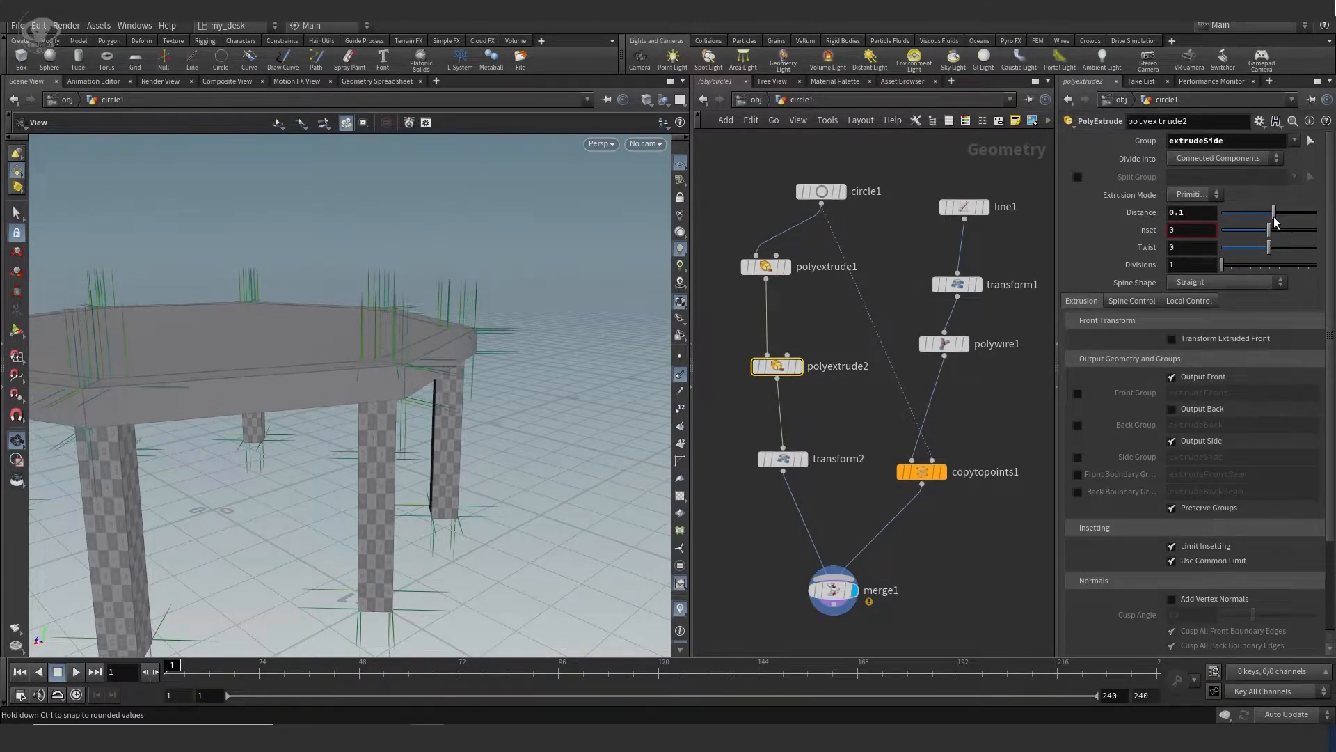
drag(555, 349, 439, 405)
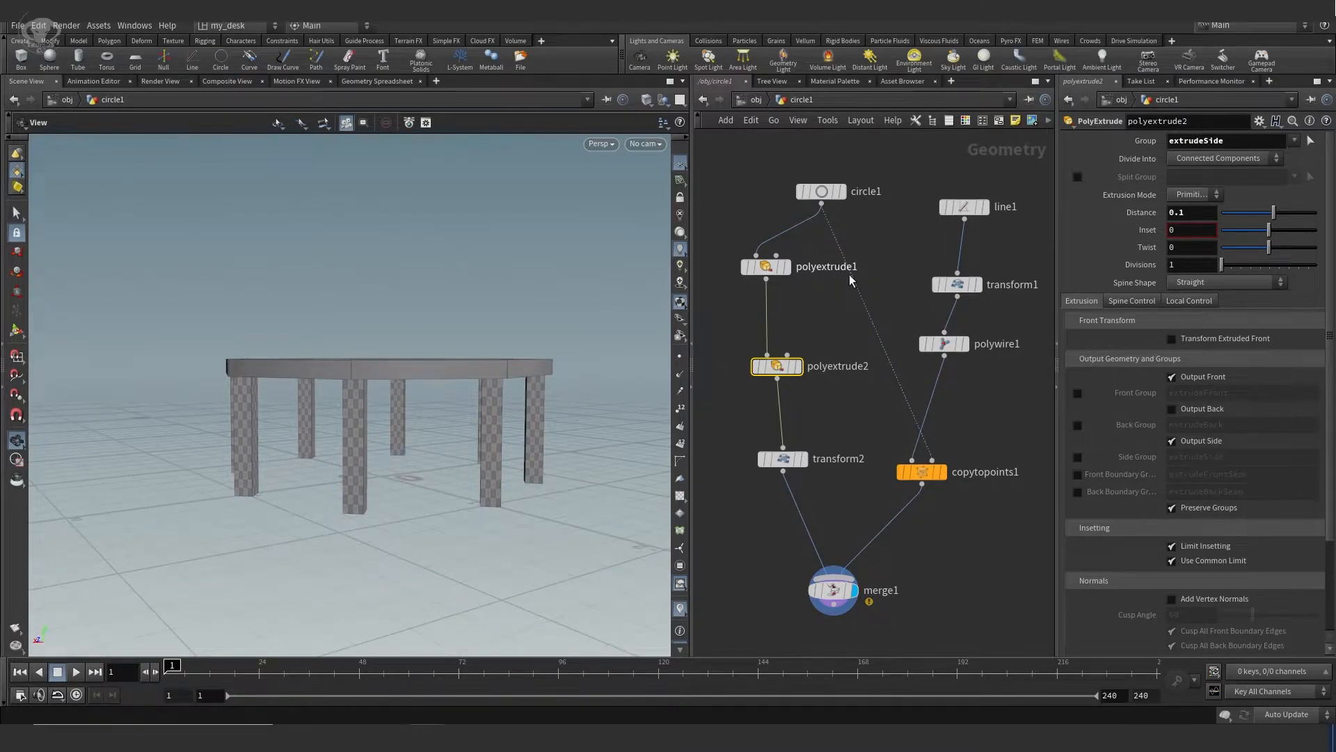
Try changing the leg length on line1 and return it to 0.8
click(964, 207)
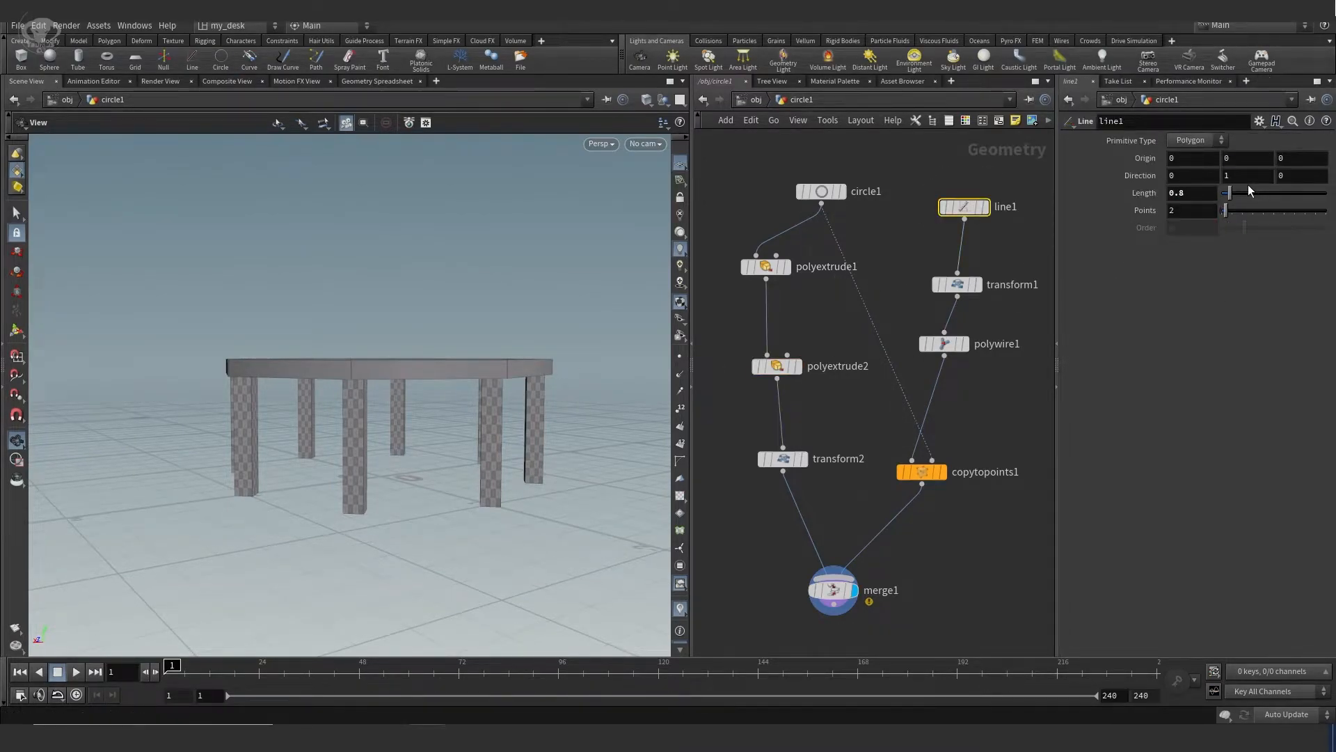
mouse_move(1232, 192)
mouse_down()
mouse_move(1249, 194)
mouse_move(1230, 195)
mouse_up()
drag(578, 321, 586, 376)
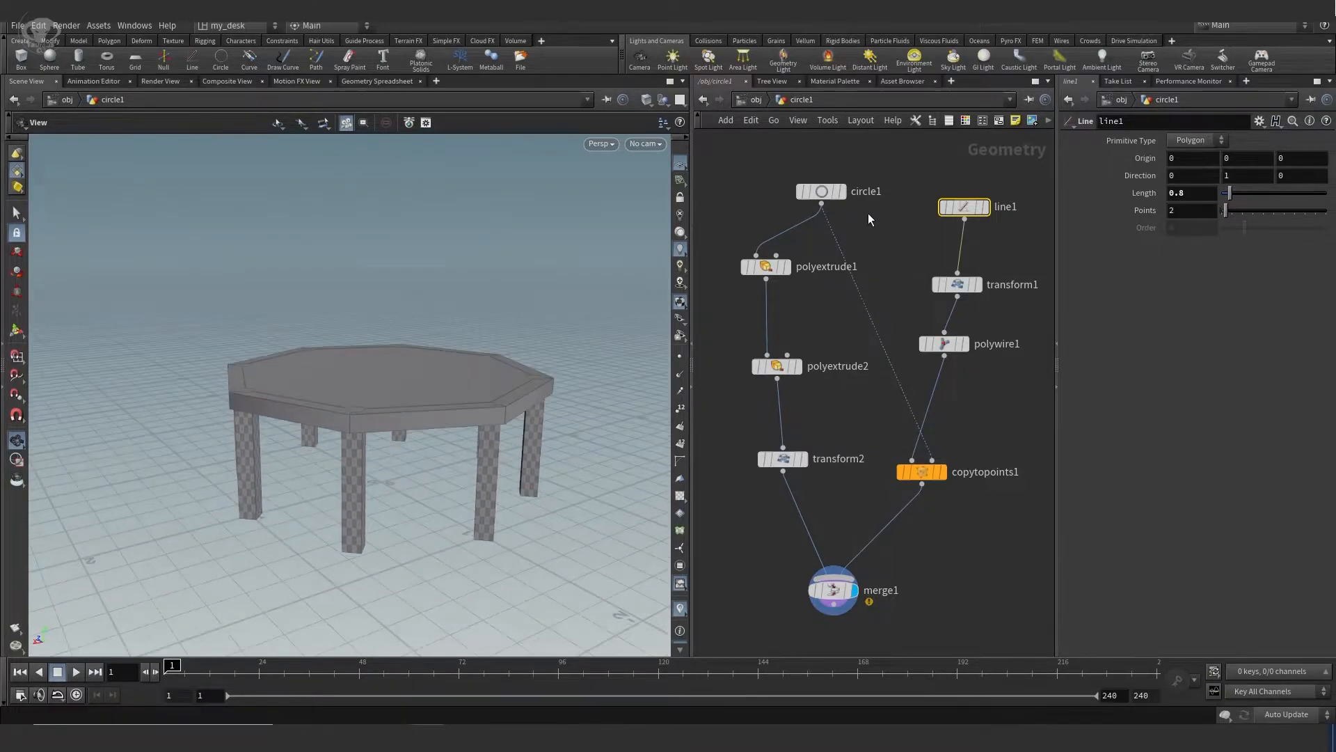
Set both radii of circle1 to 0.8 and its divisions to 9
click(824, 193)
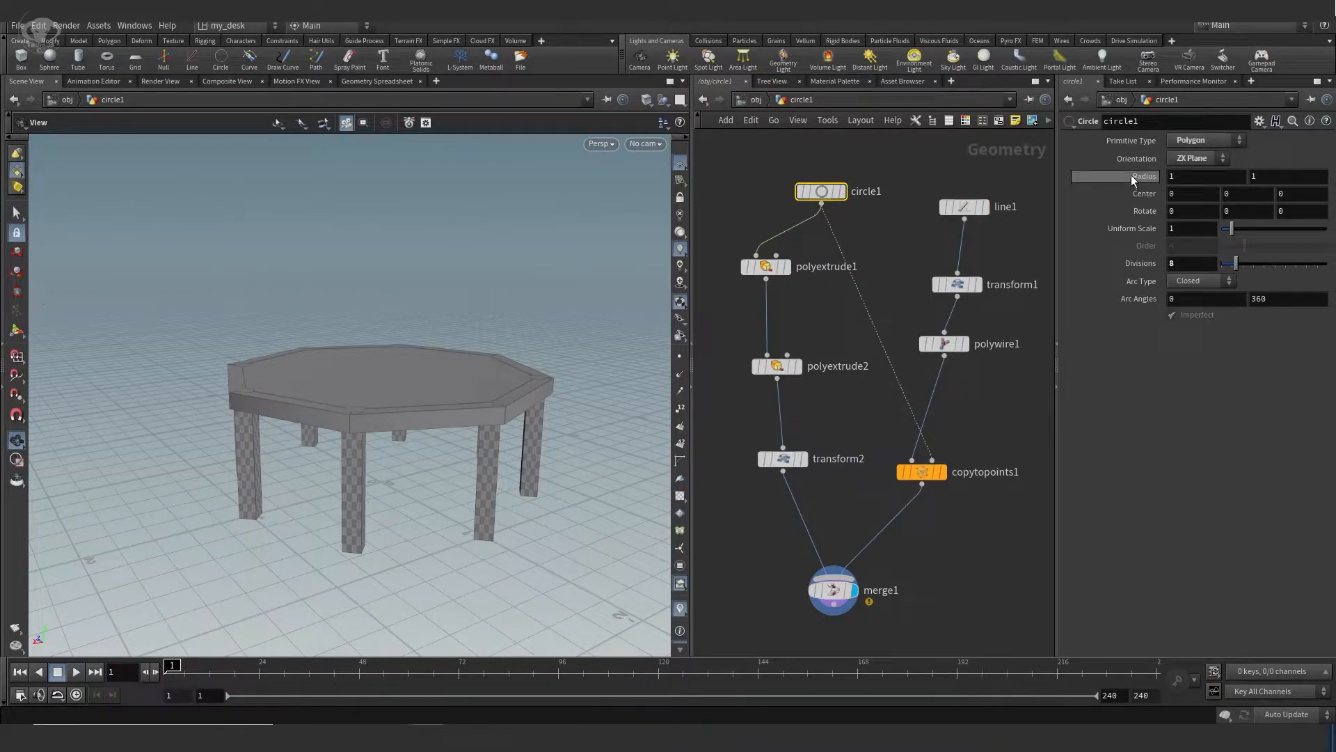
mouse_move(1130, 175)
mouse_move(1132, 177)
middle_down()
mouse_move(1156, 176)
mouse_move(1096, 175)
mouse_move(1117, 176)
middle_up()
drag(1236, 265, 1240, 268)
Examine the resized table's top, rim and legs from several angles
drag(612, 411, 496, 289)
right_drag(506, 411, 571, 416)
drag(561, 415, 537, 340)
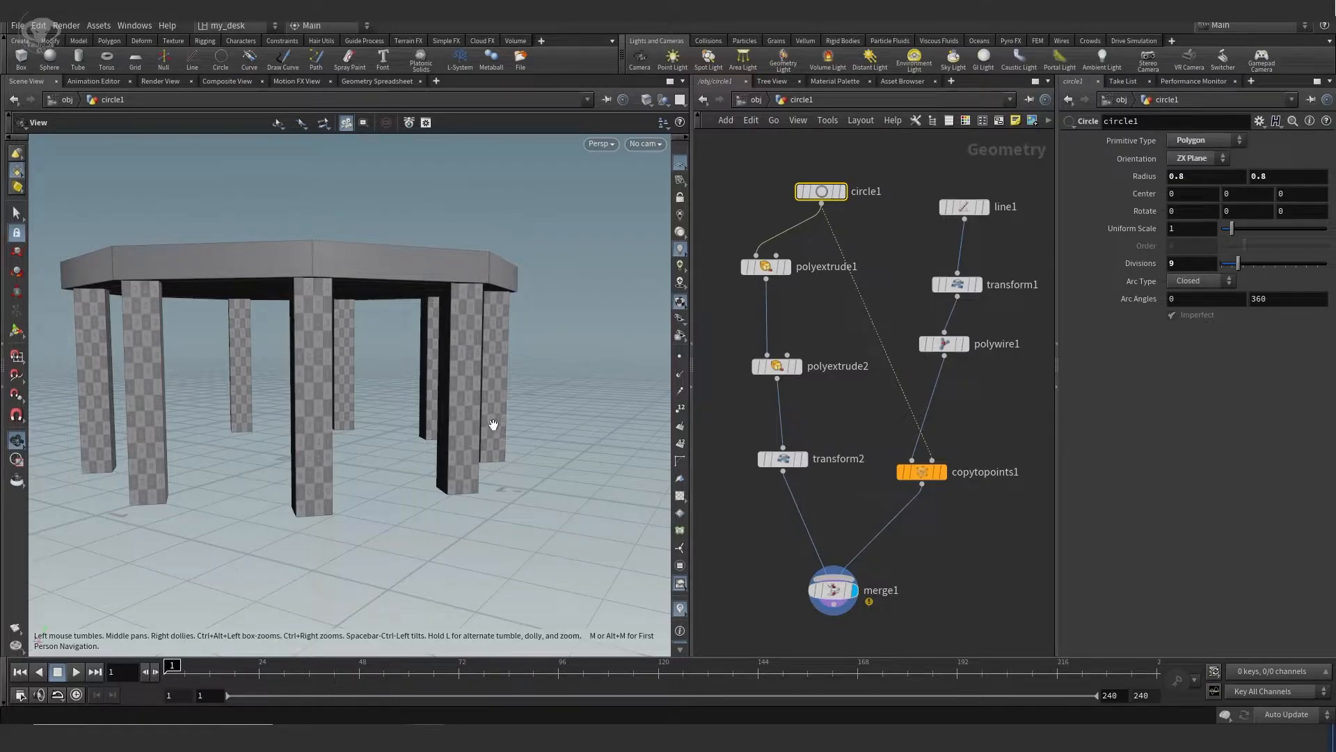
drag(513, 415, 528, 399)
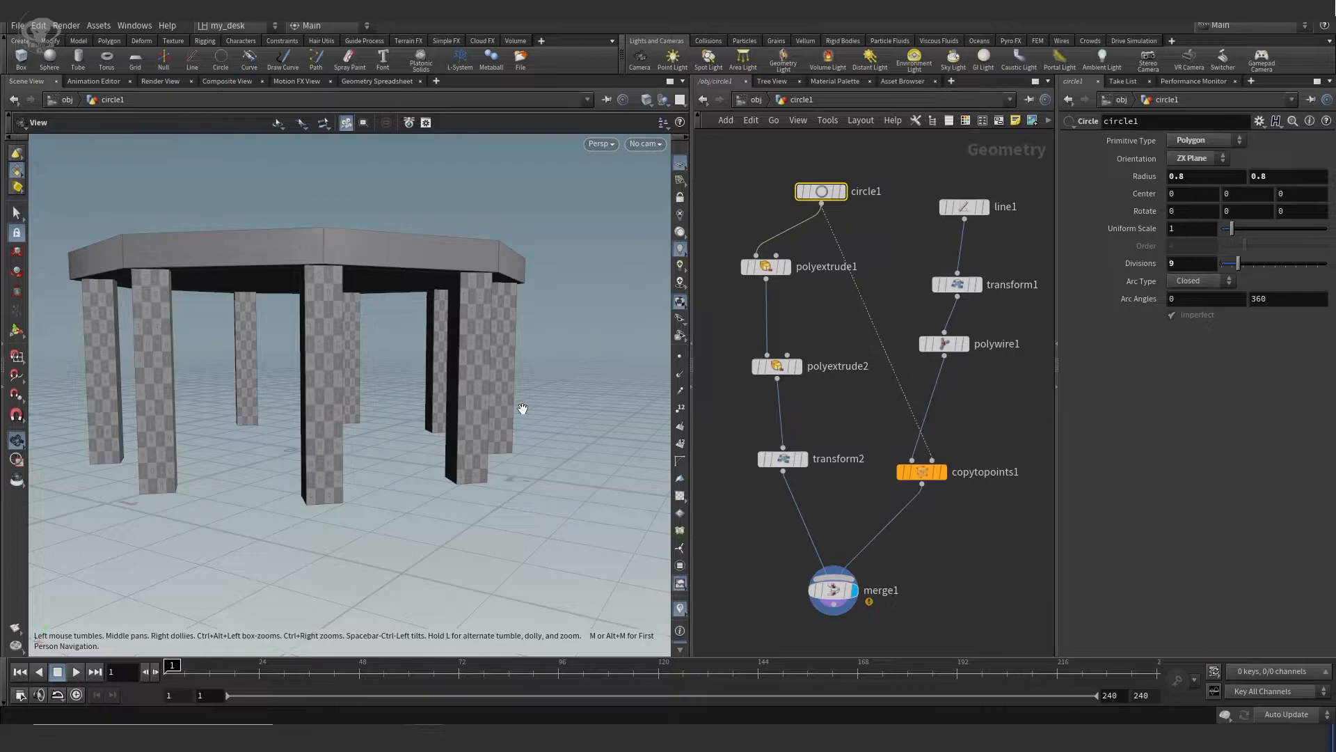
drag(546, 387, 524, 359)
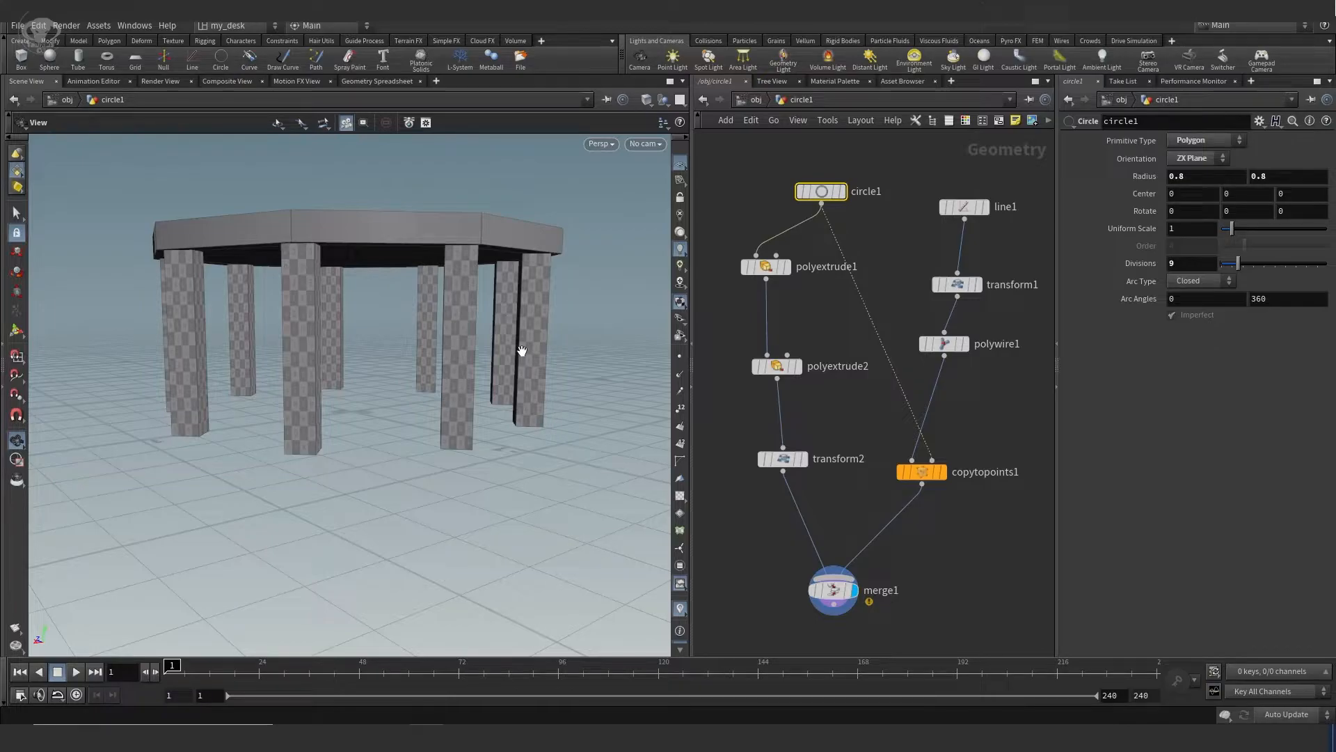
drag(522, 349, 513, 382)
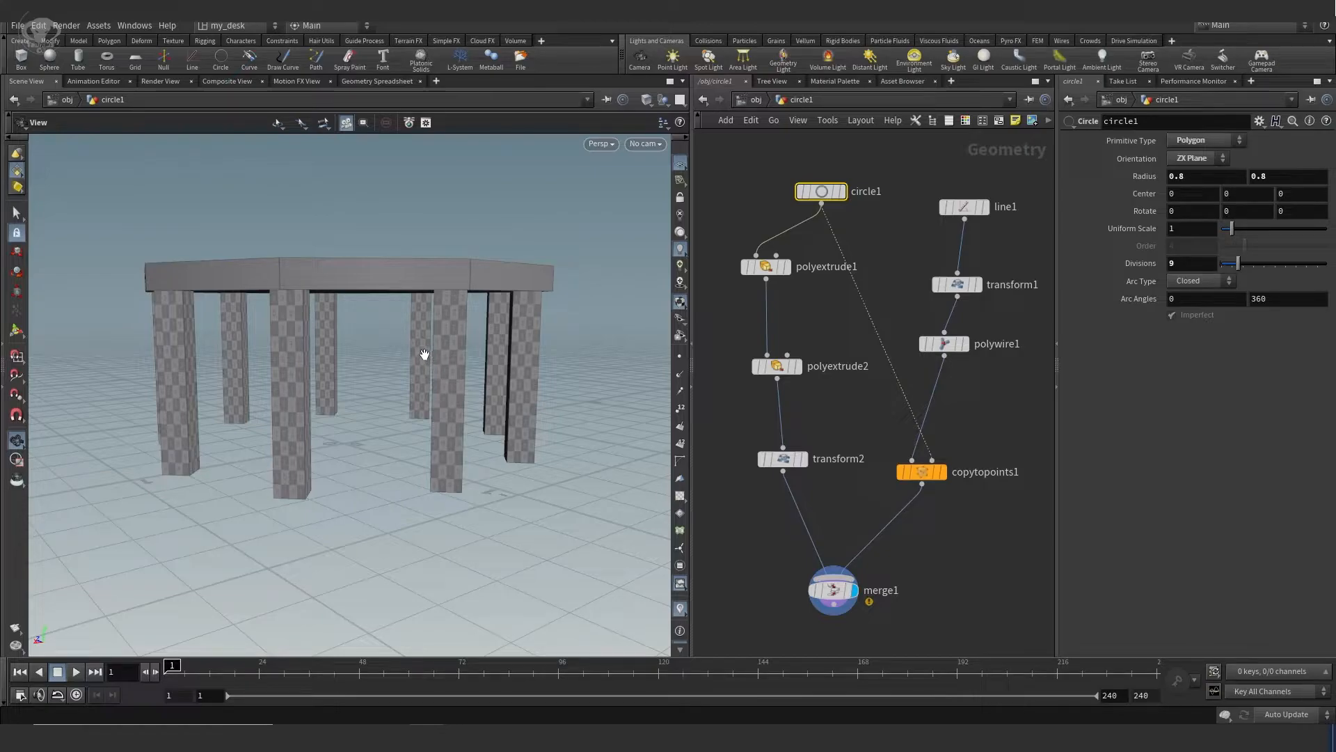
drag(421, 352, 390, 366)
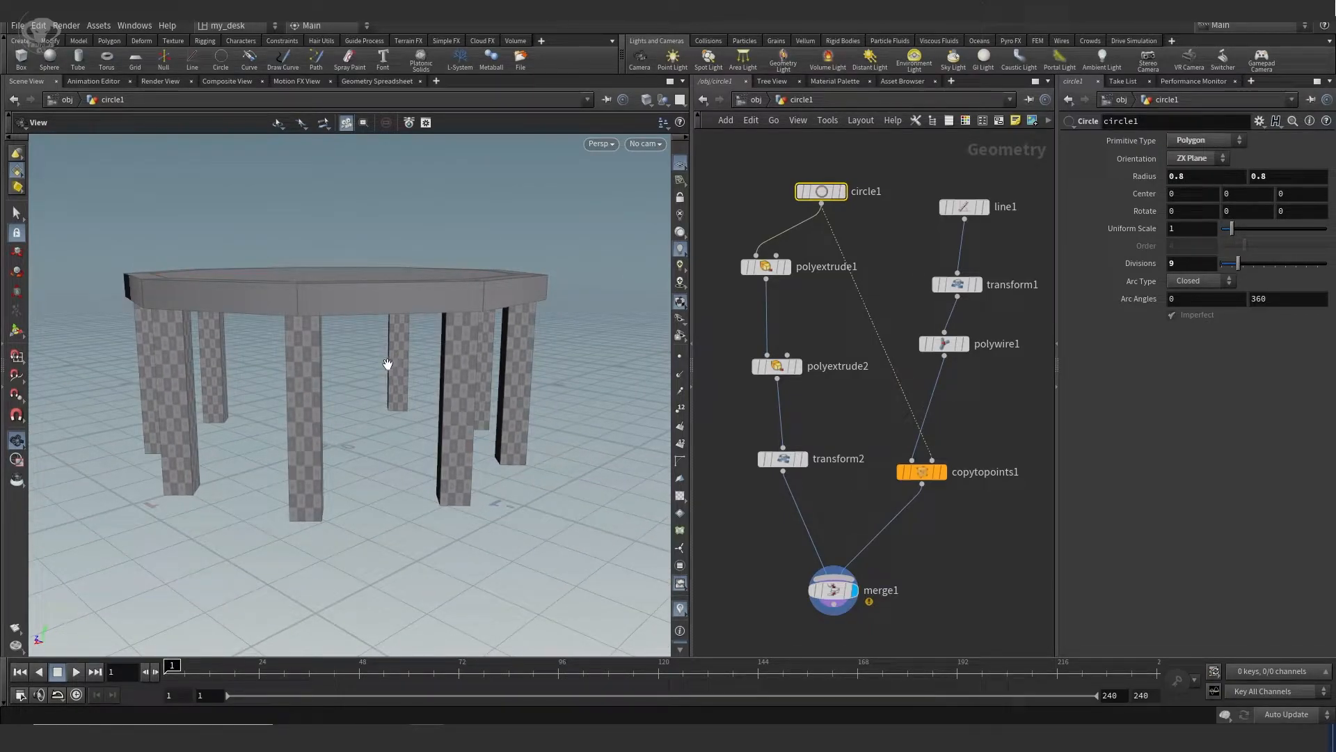
drag(397, 341, 427, 361)
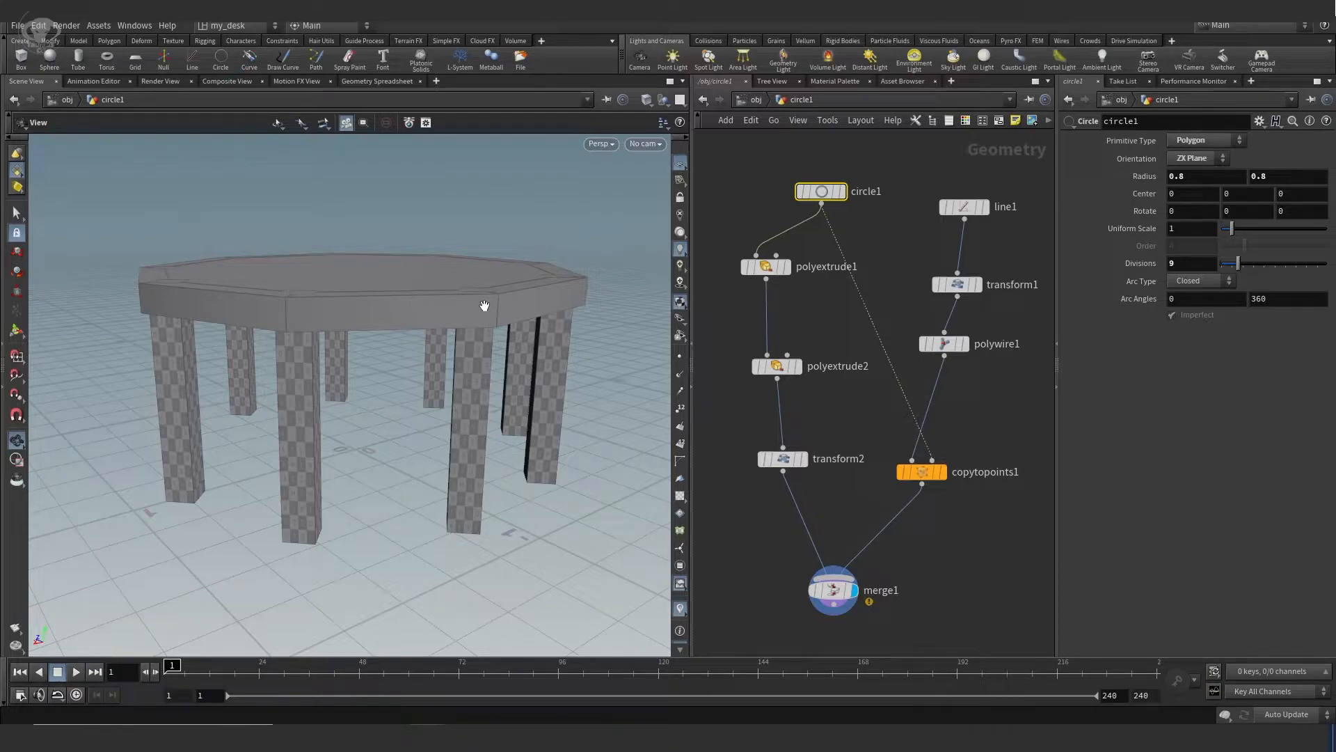
drag(483, 313, 483, 328)
Move circle1 higher in the network, inspect its node info and display the P point attribute's values in the viewport
mouse_move(826, 195)
drag(827, 197, 812, 166)
middle_drag(613, 300, 628, 307)
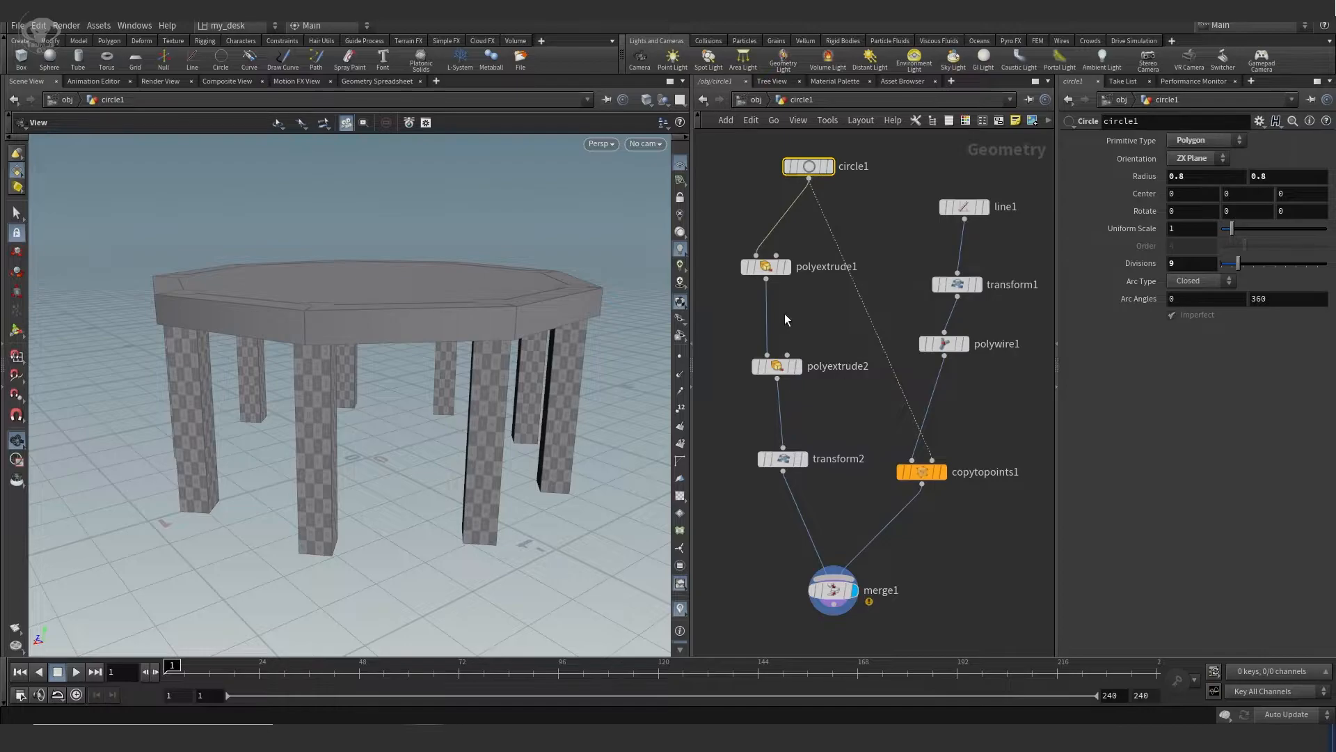
middle_drag(806, 330, 825, 394)
mouse_move(825, 233)
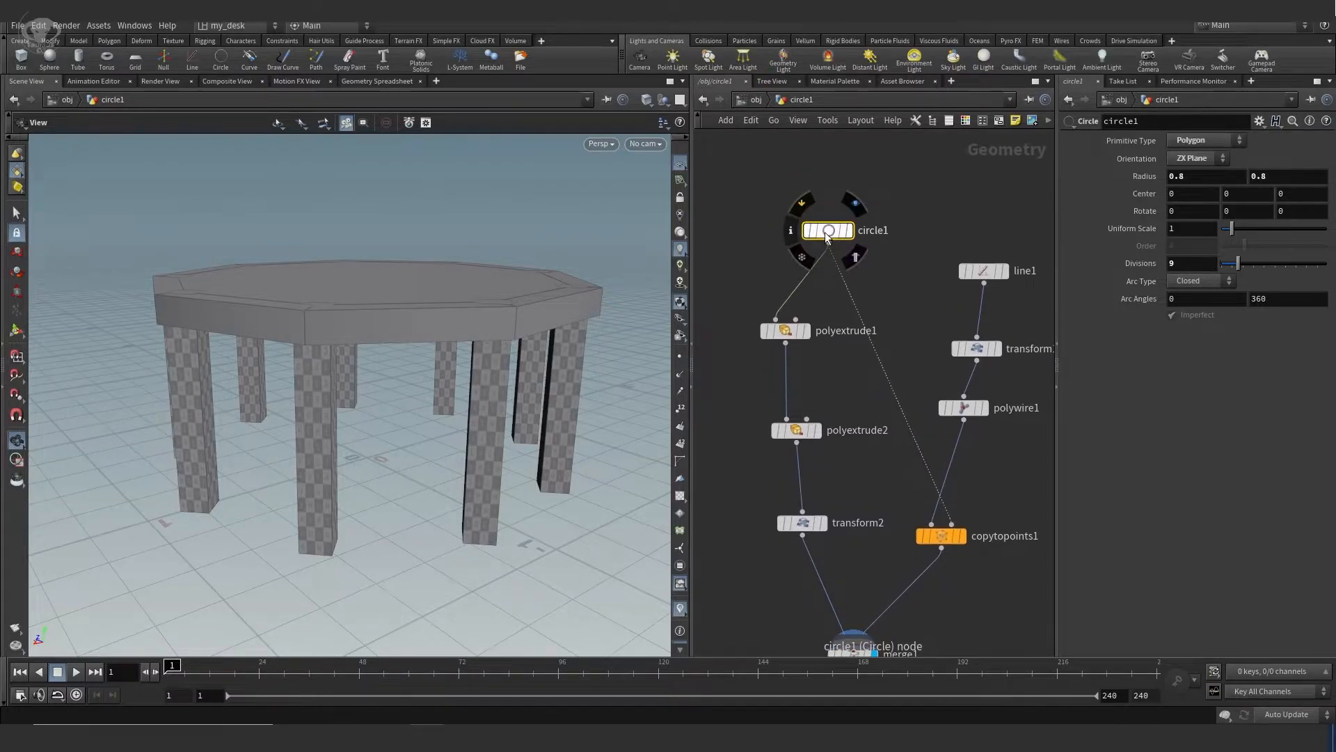
click(792, 232)
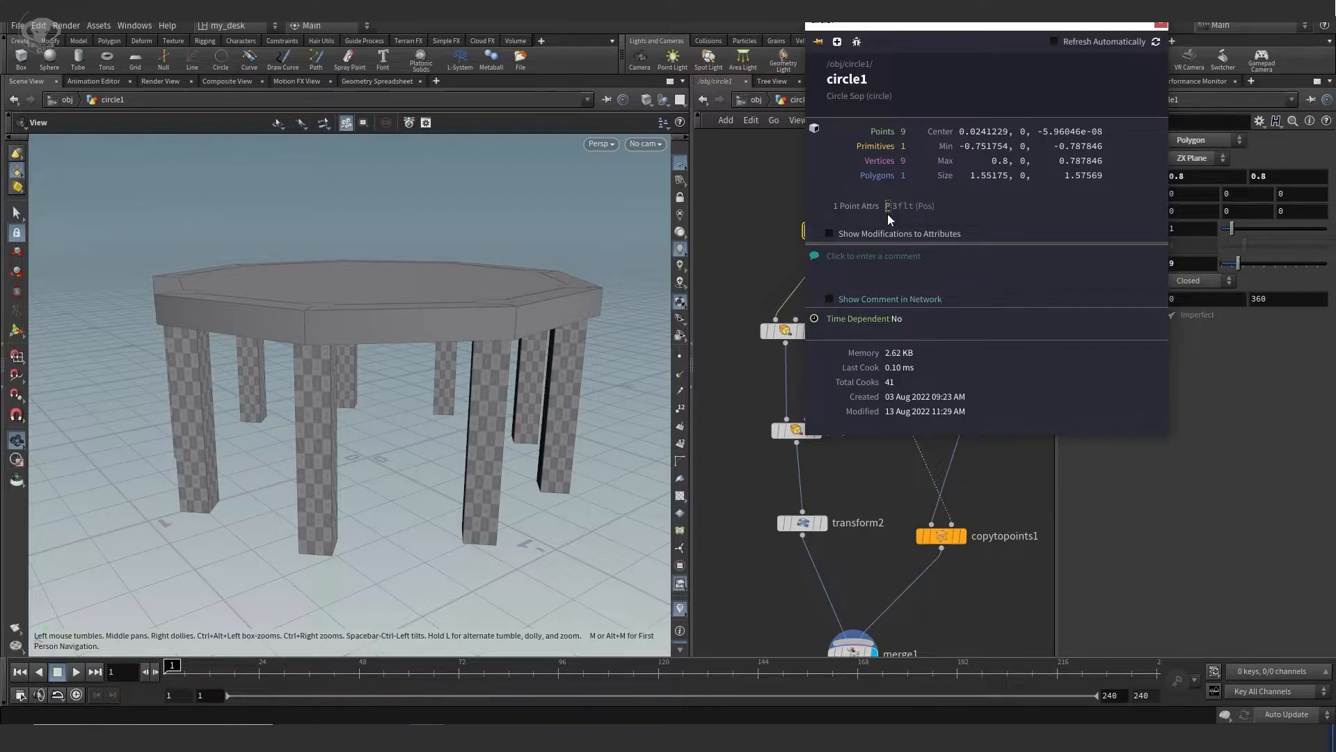
mouse_move(888, 214)
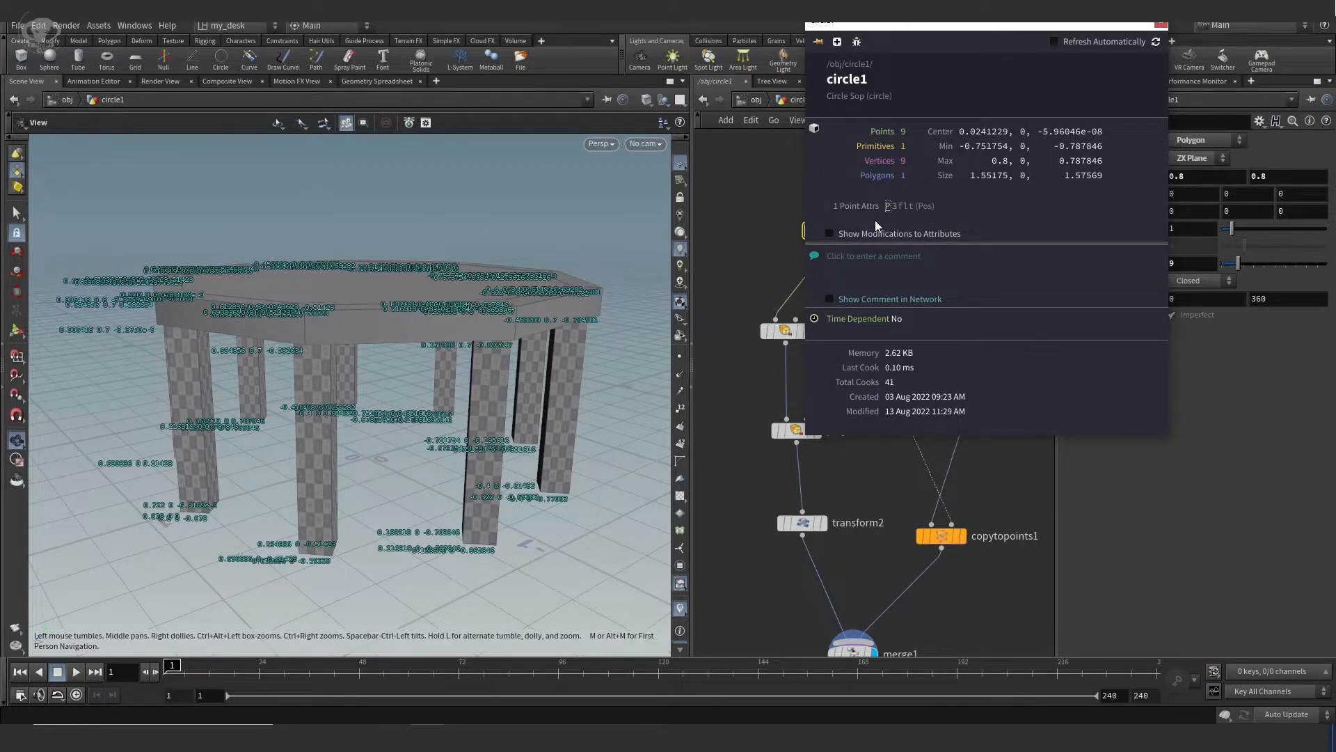
click(1161, 23)
Inspect the node info of polyextrude1 to check its point attributes and primitive groups
click(787, 330)
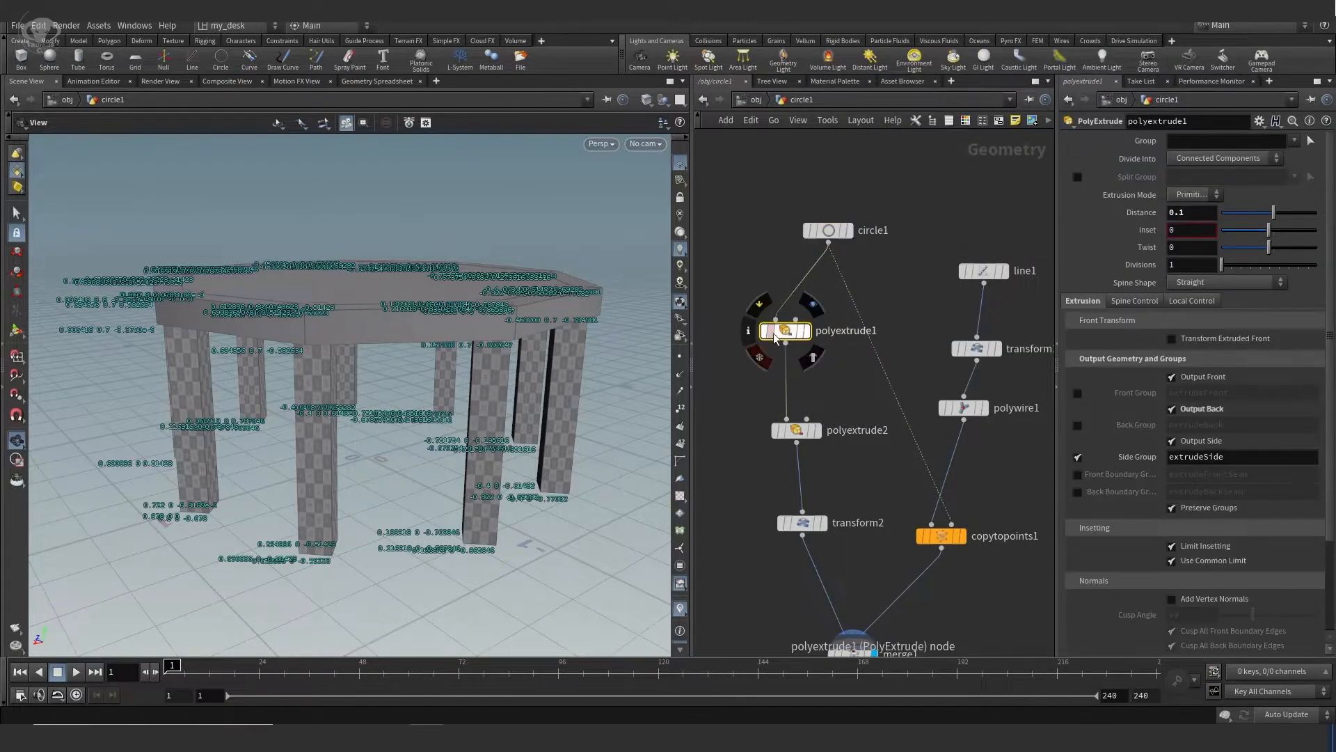
click(748, 330)
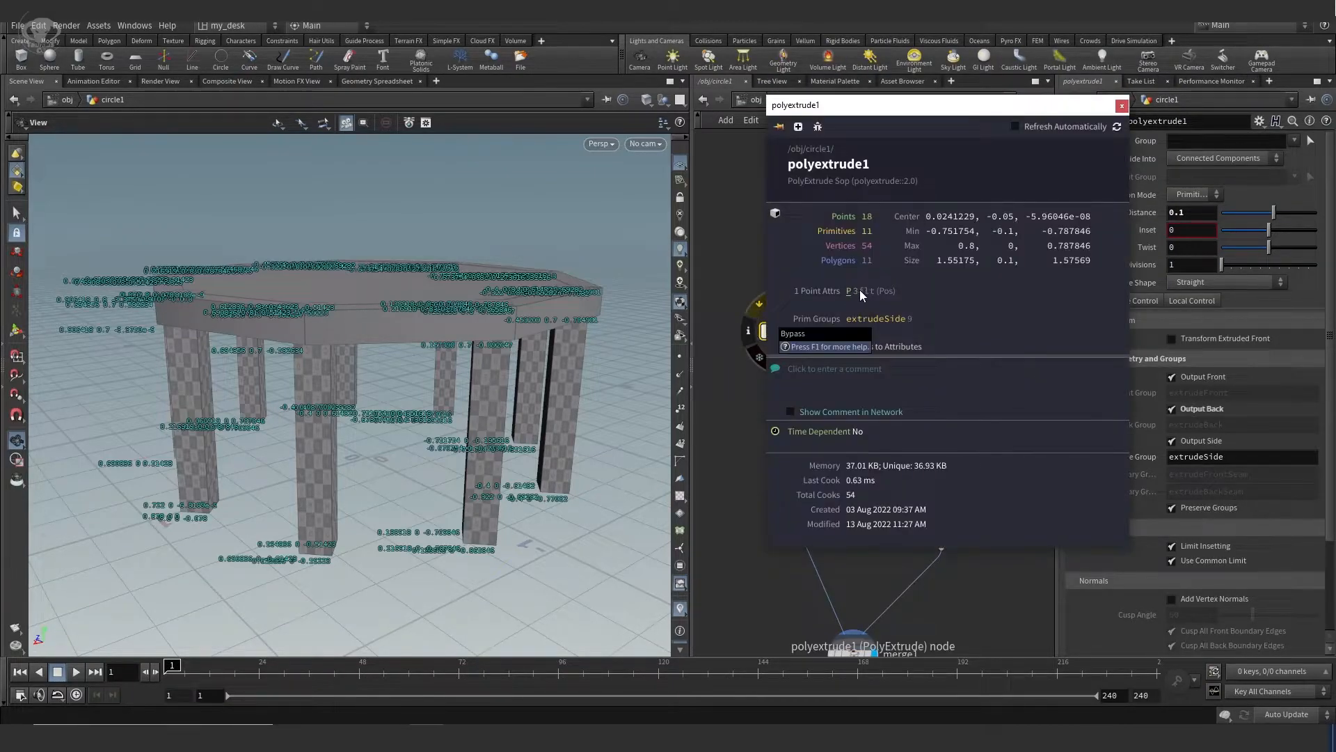
click(1122, 106)
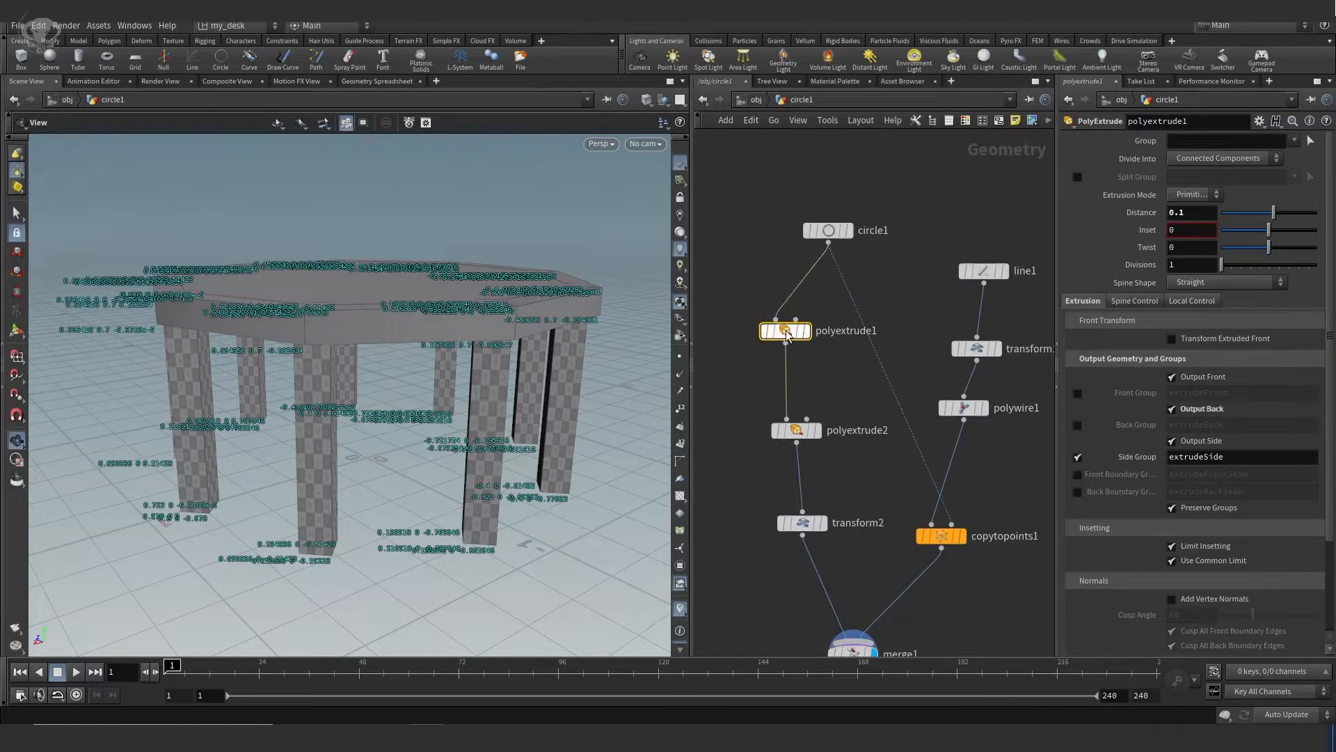
drag(793, 333, 781, 336)
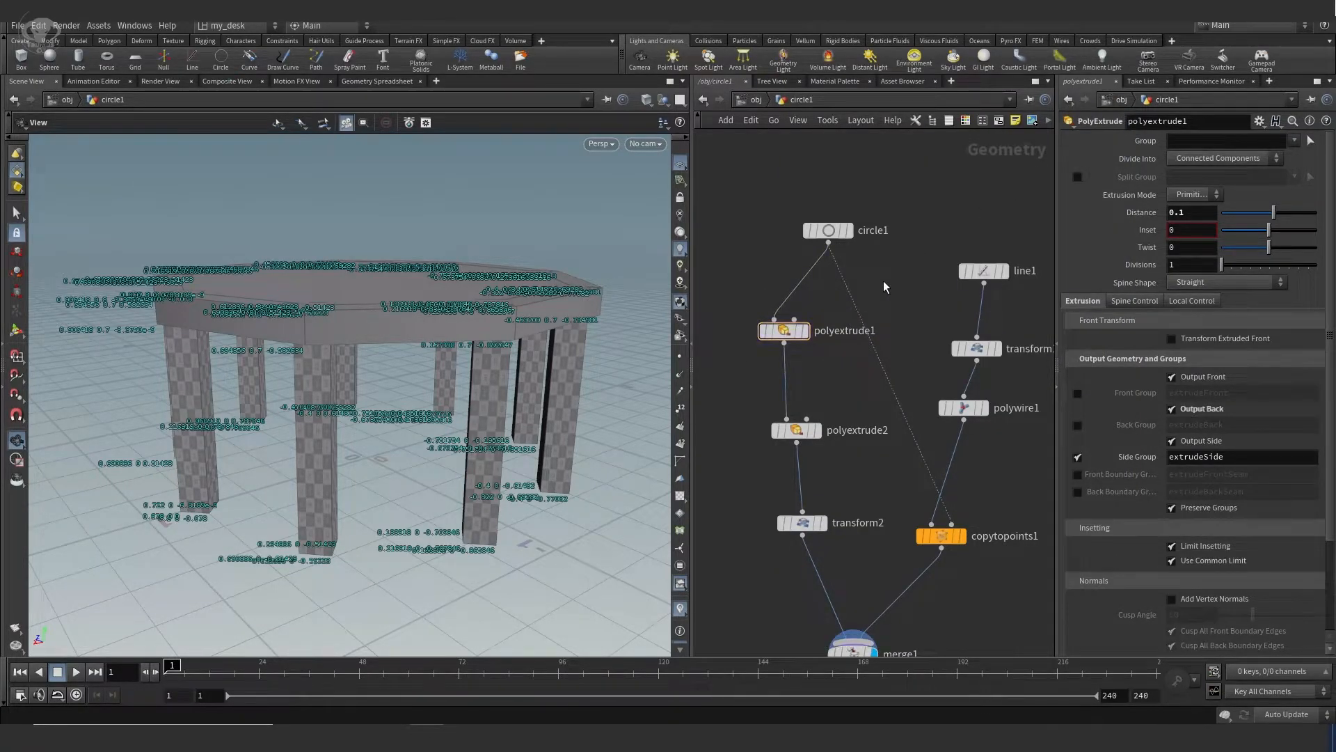
Insert a Color node between circle1 and polyextrude1
key(Tab)
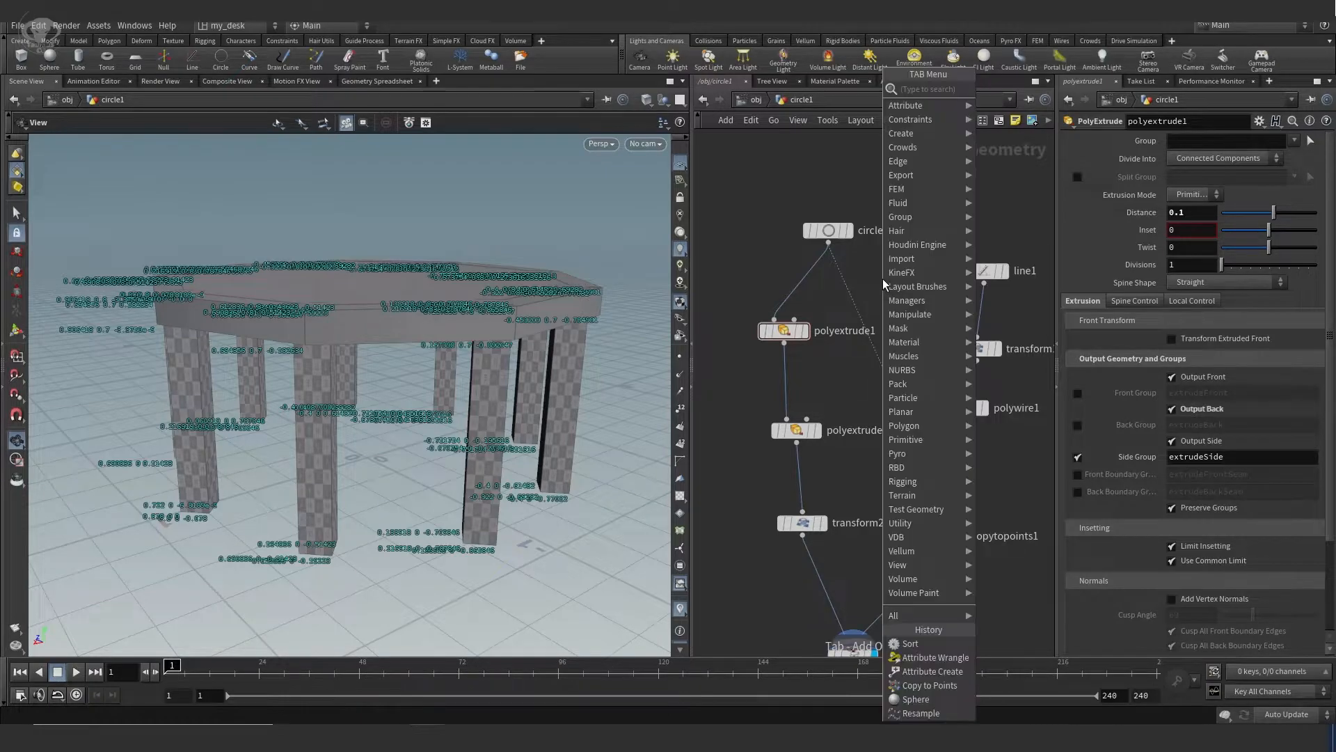
text(co)
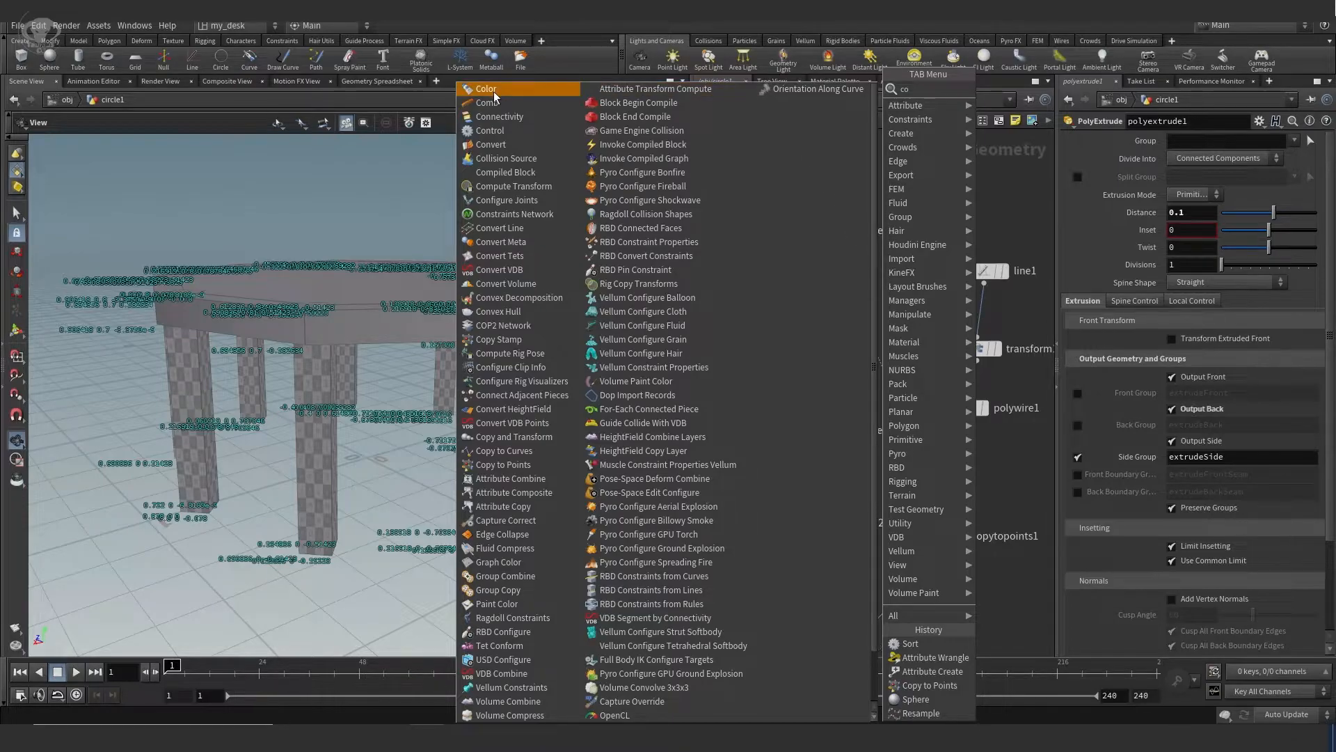
key(Escape)
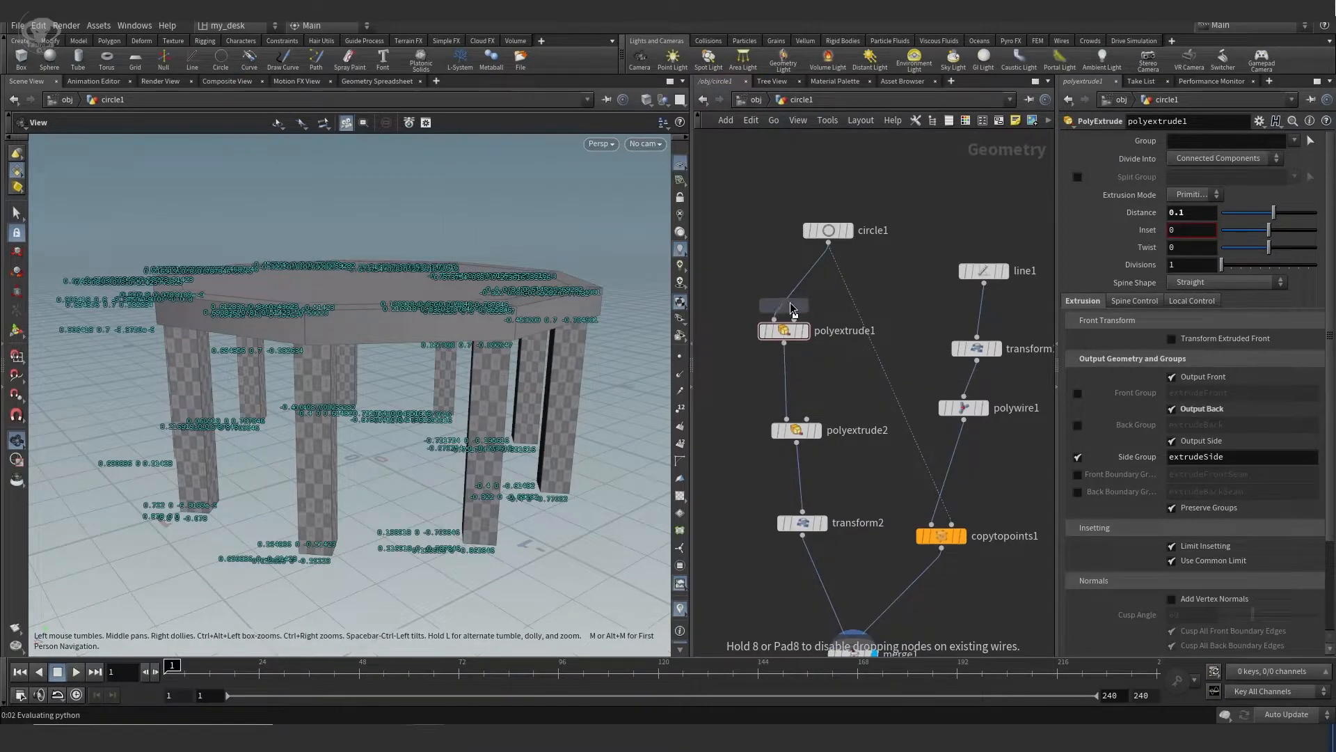
click(799, 283)
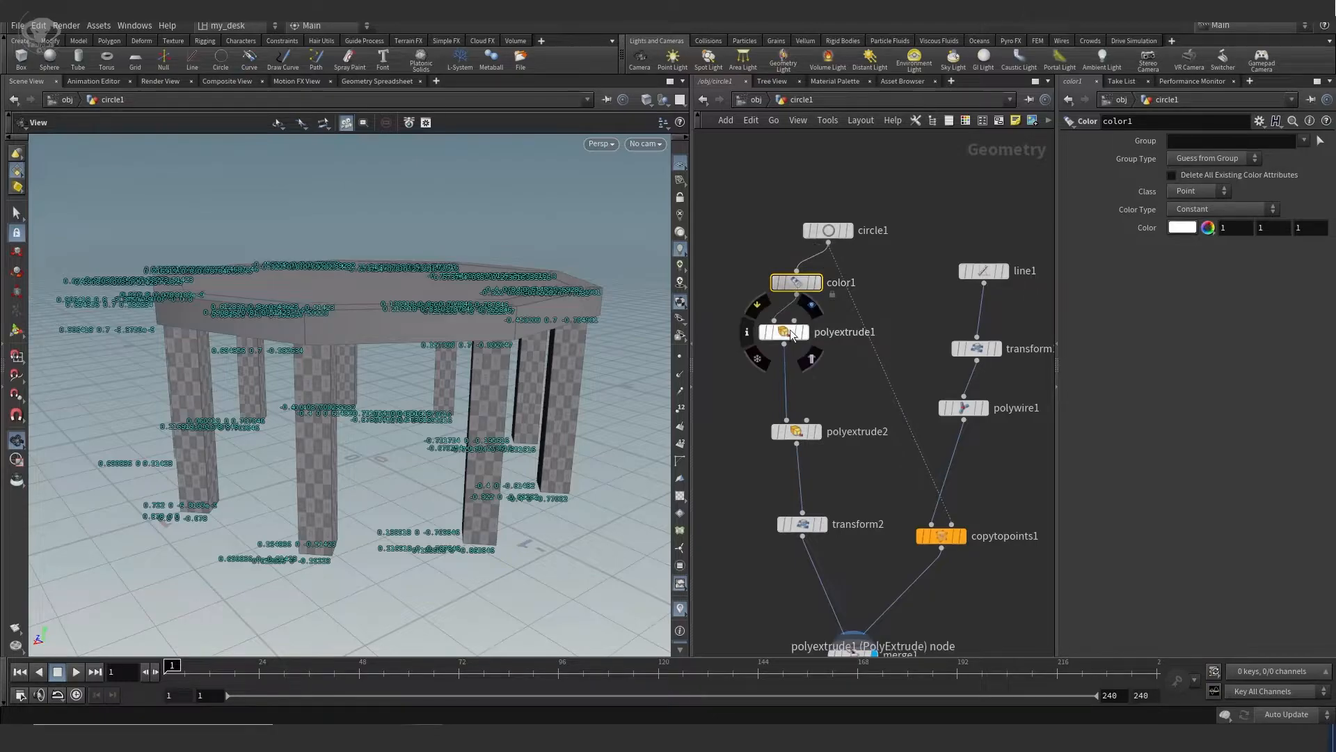
Check in the node info of polyextrude1 which point attributes it receives from the Color node
mouse_move(787, 332)
click(746, 330)
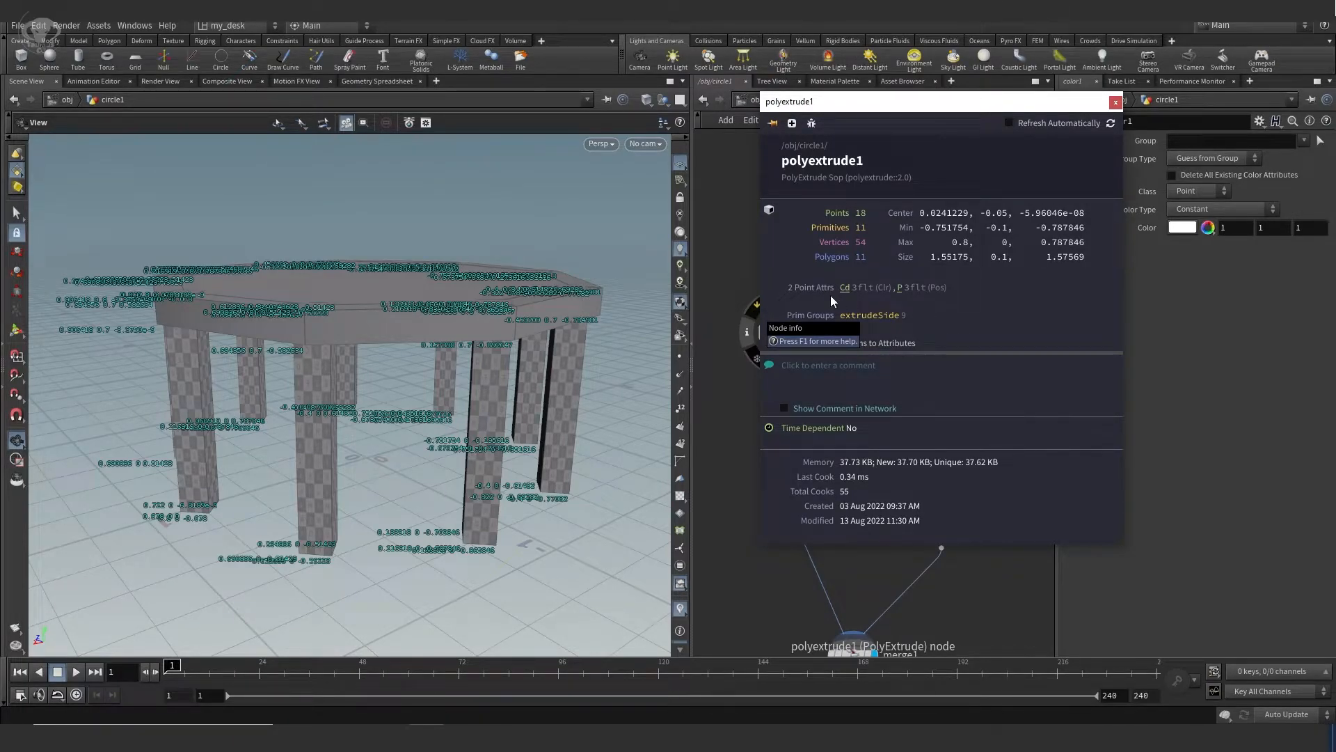
click(1115, 102)
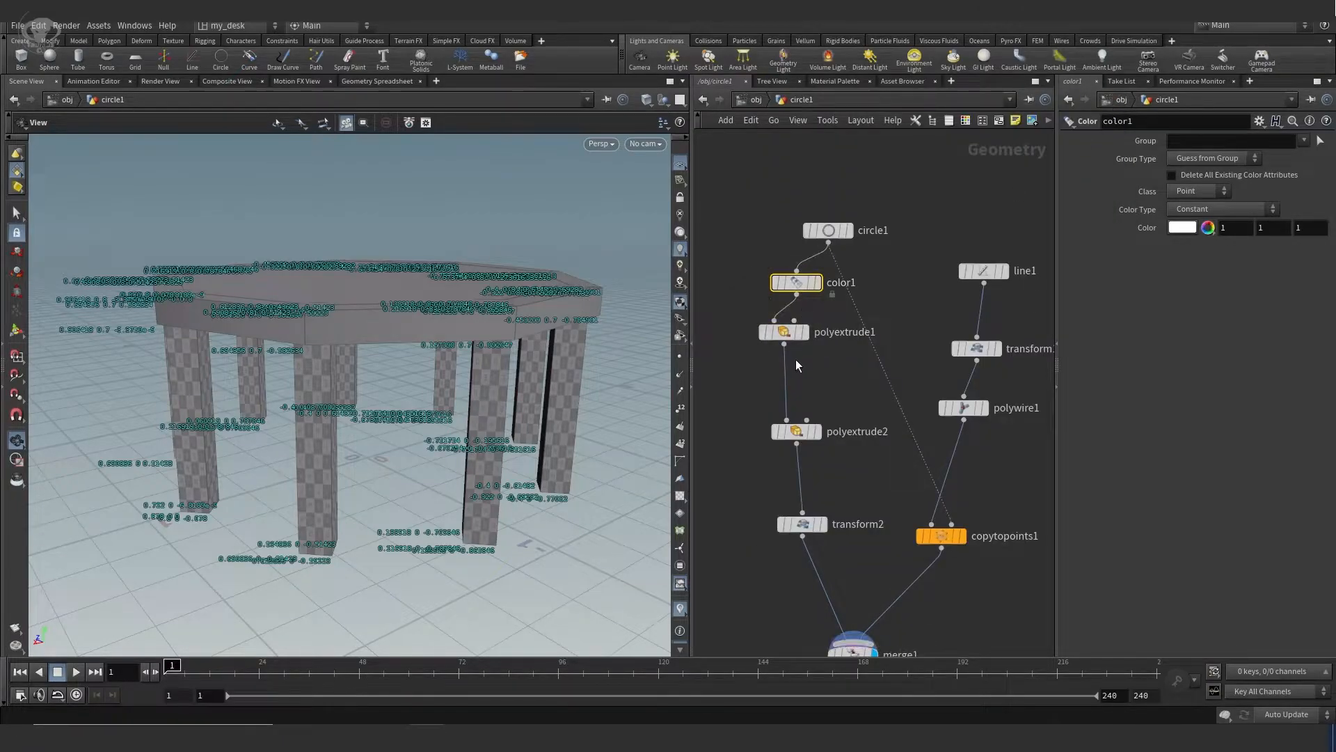
Move polyextrude1 slightly lower and delete the color1 node
drag(786, 339, 786, 355)
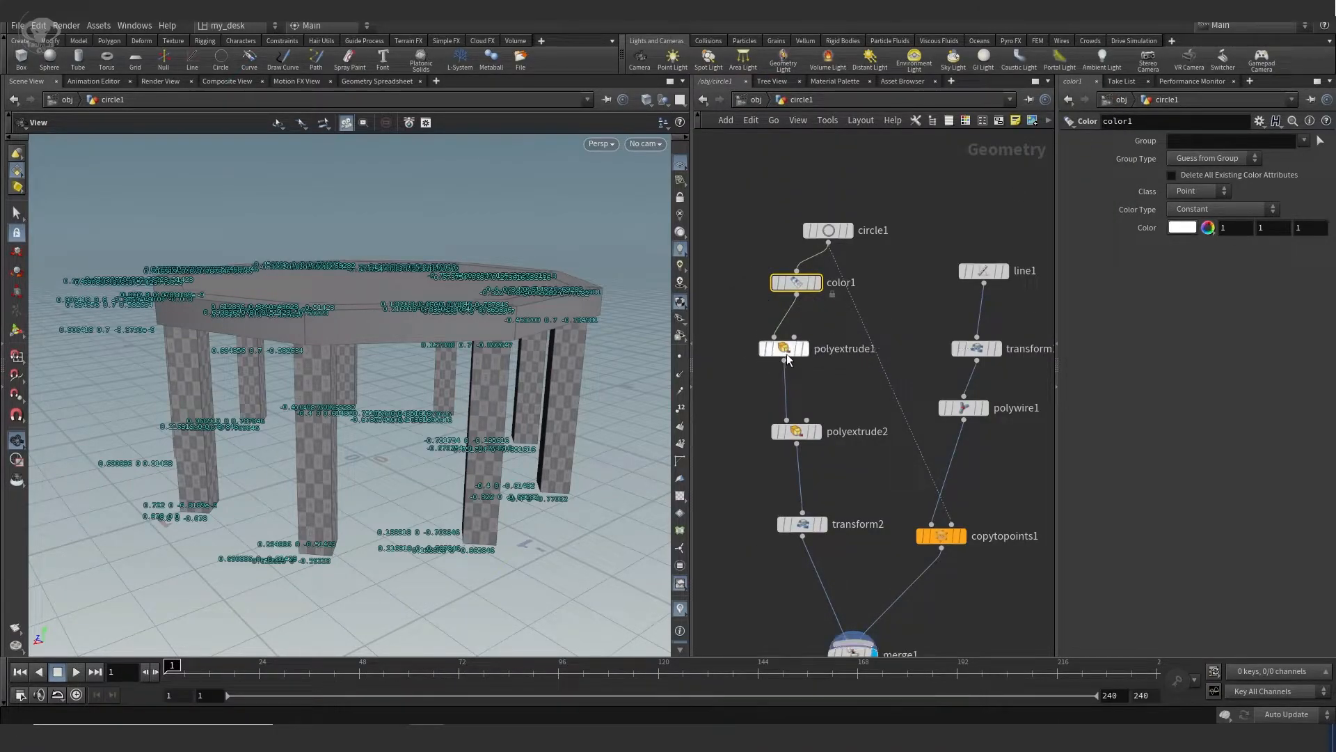
mouse_move(810, 288)
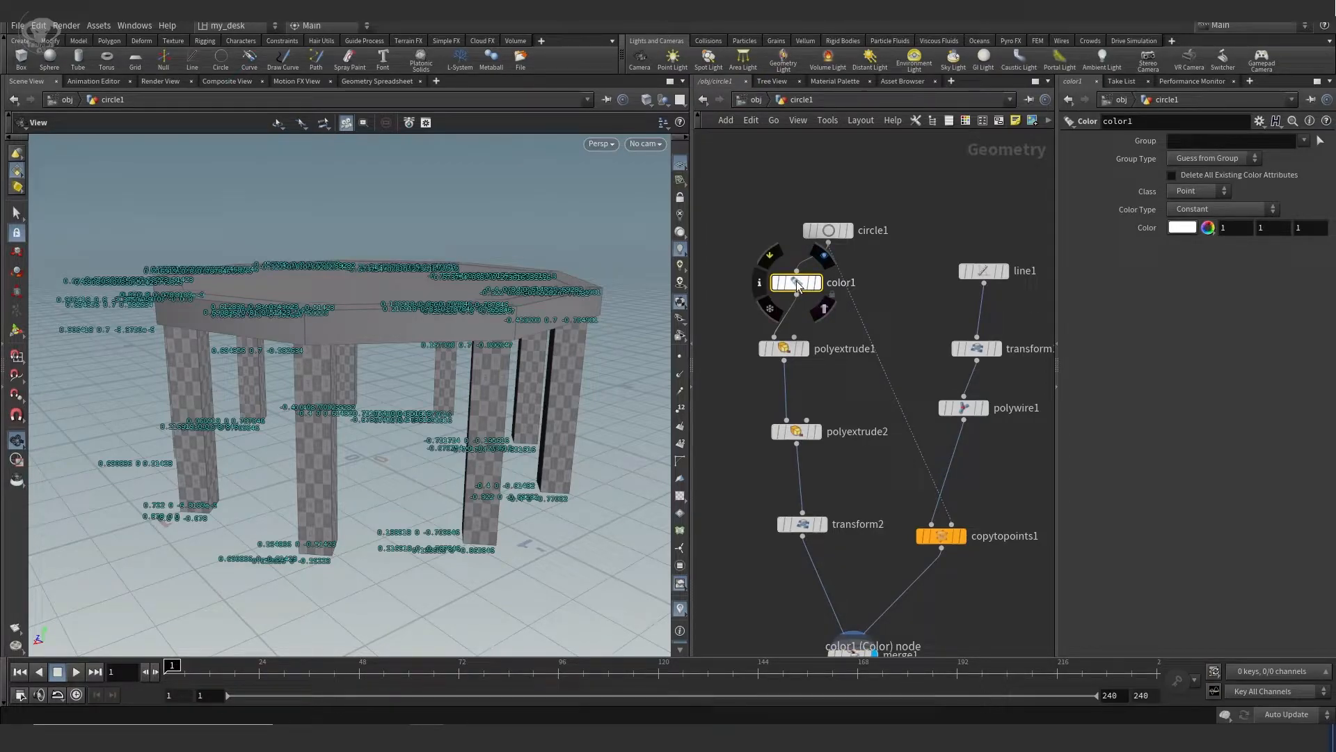
key(Delete)
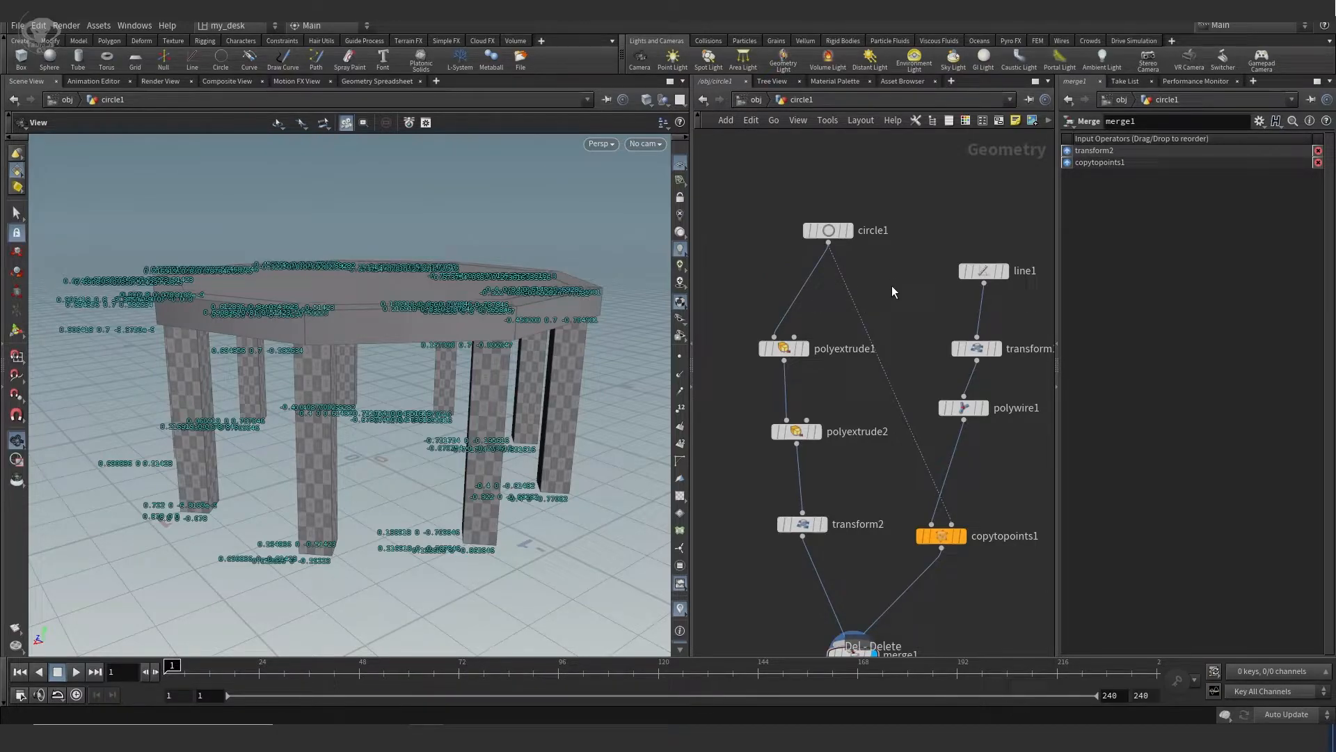
Insert an Attribute Wrangle node on the wire between circle1 and polyextrude1
key(Tab)
text(a)
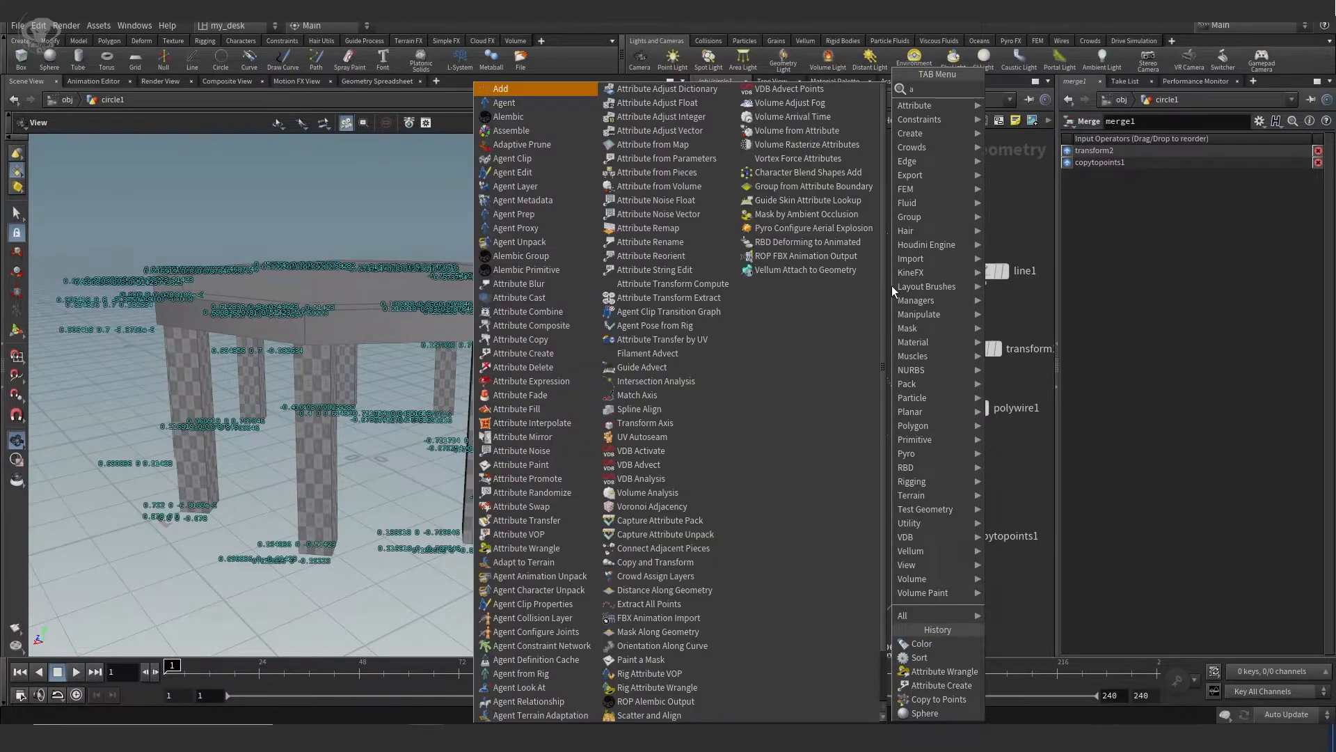
text(ttr)
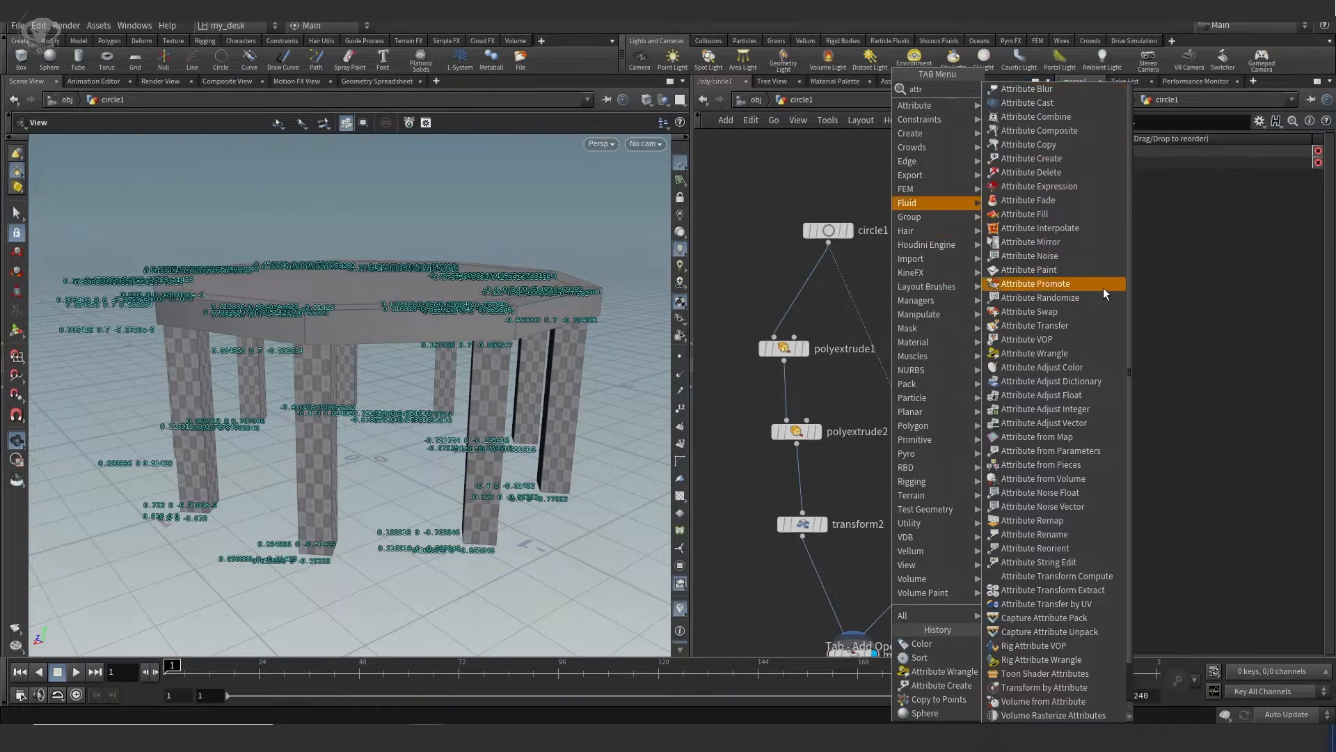
click(1068, 354)
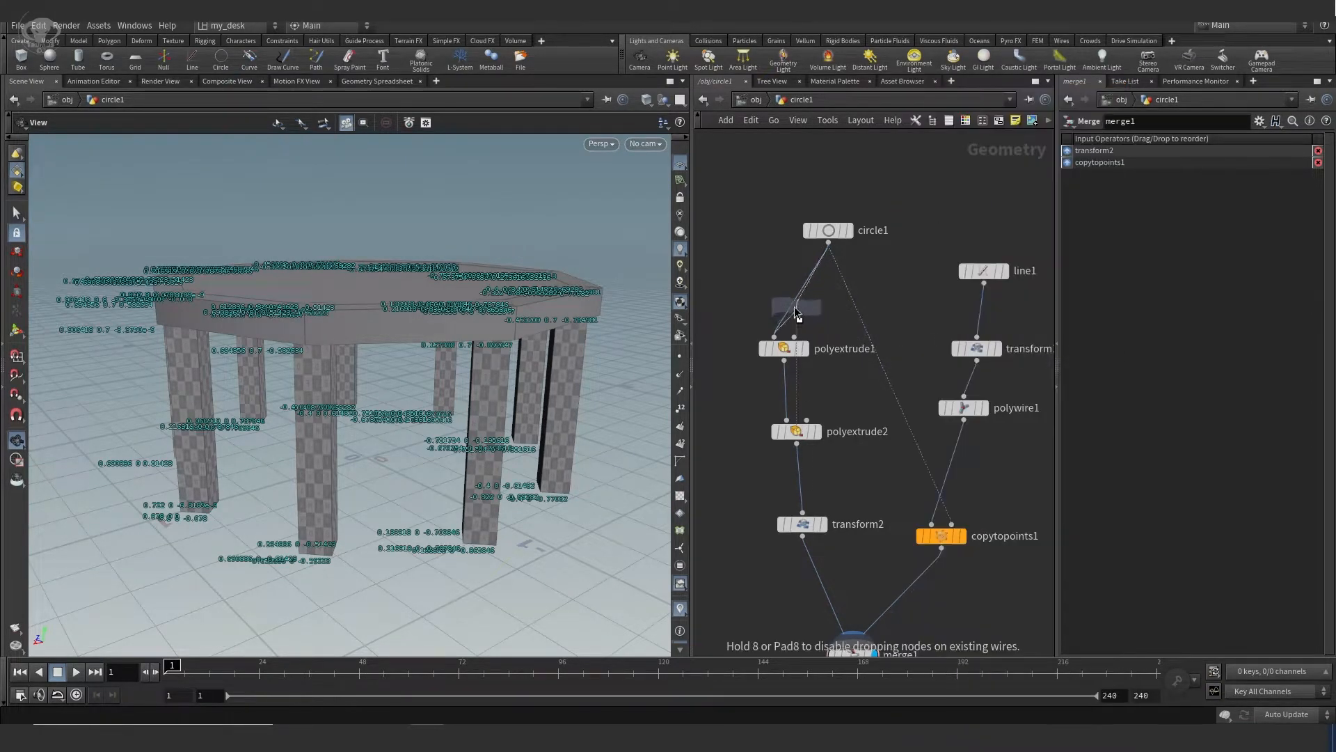
click(798, 305)
click(1168, 299)
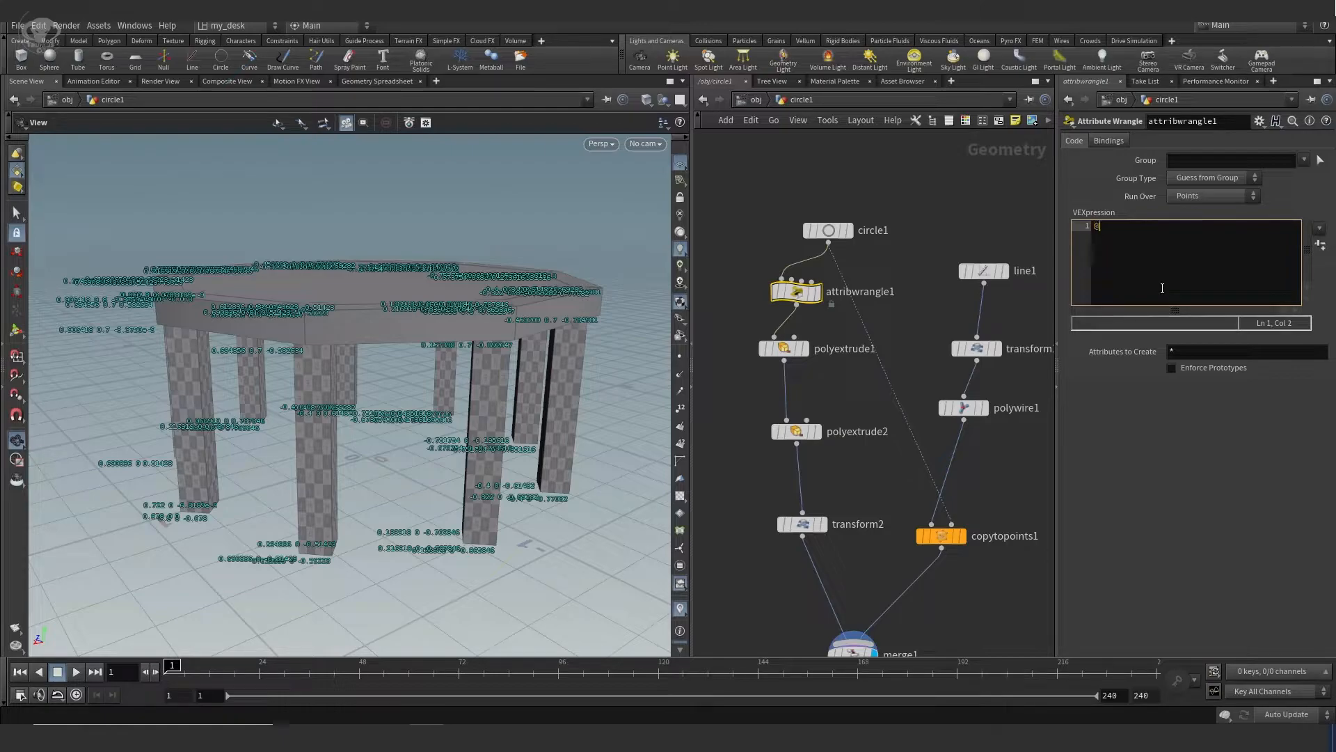
text(@Cd)
text(=)
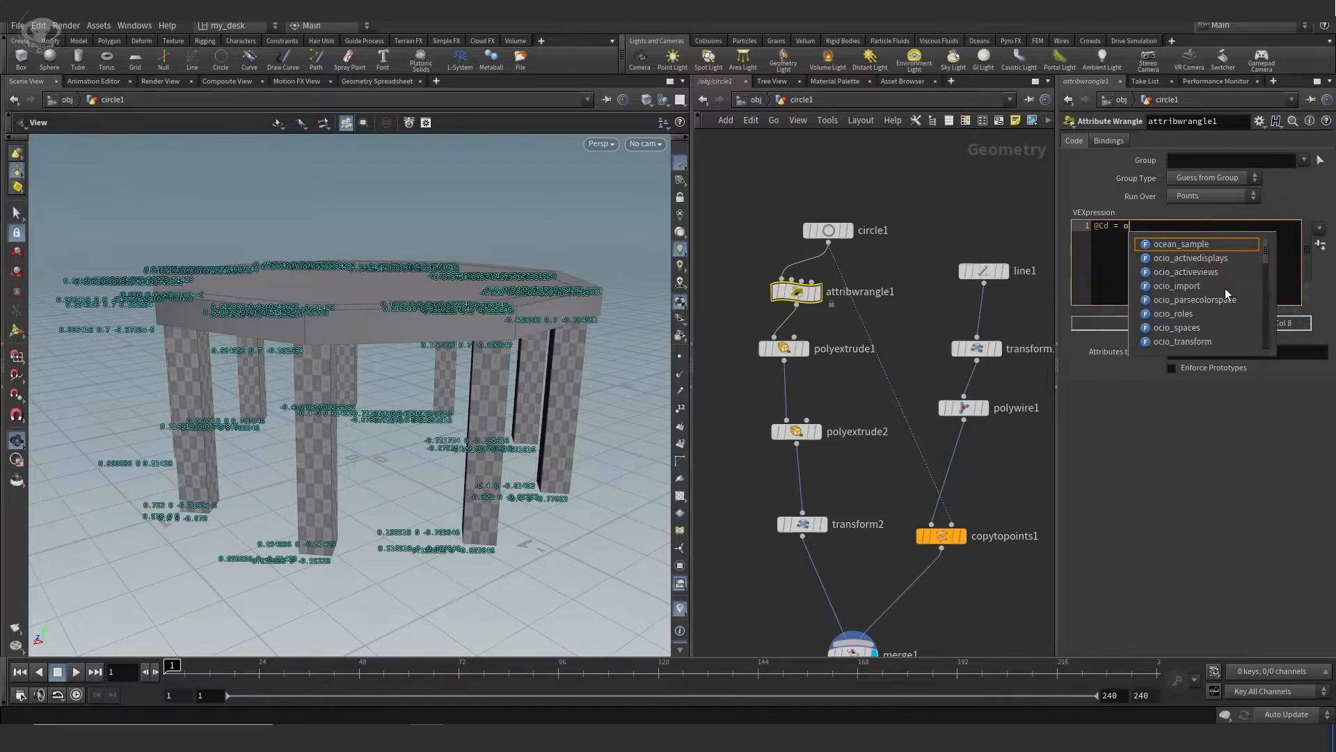
text(0;)
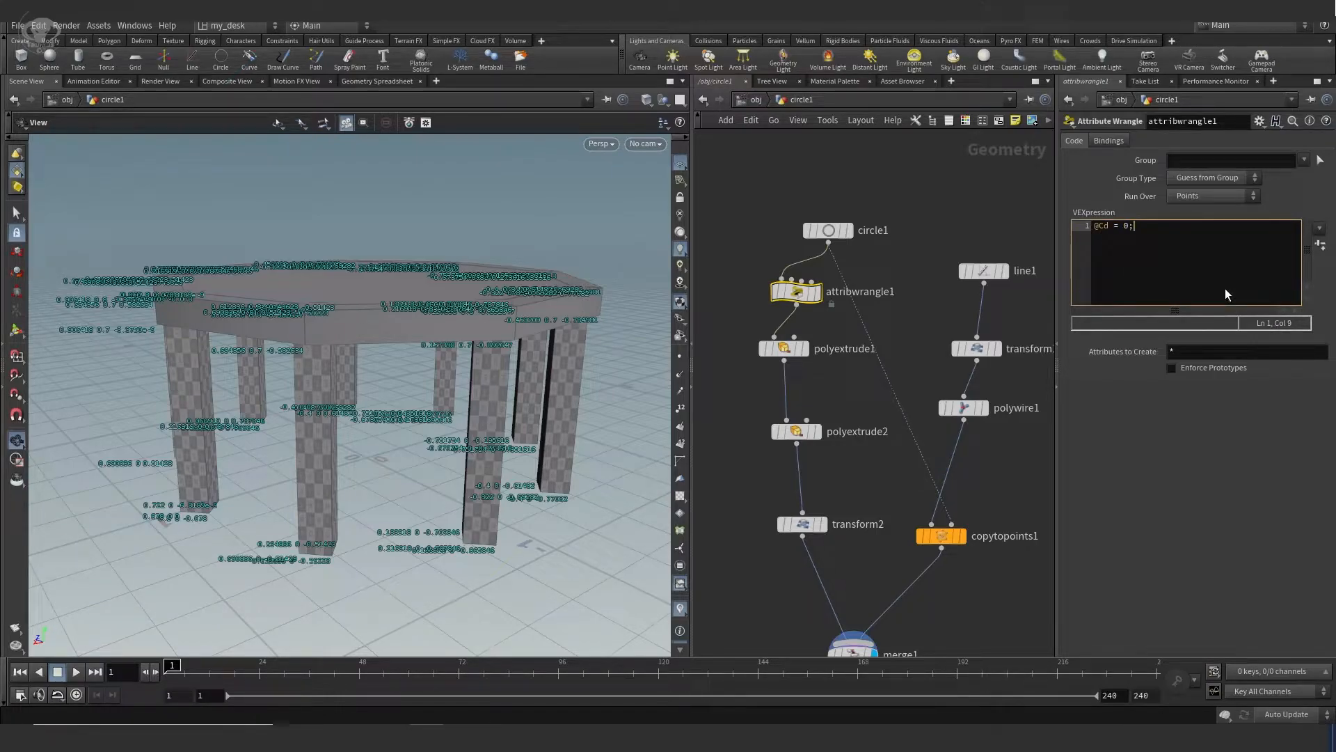
click(1217, 538)
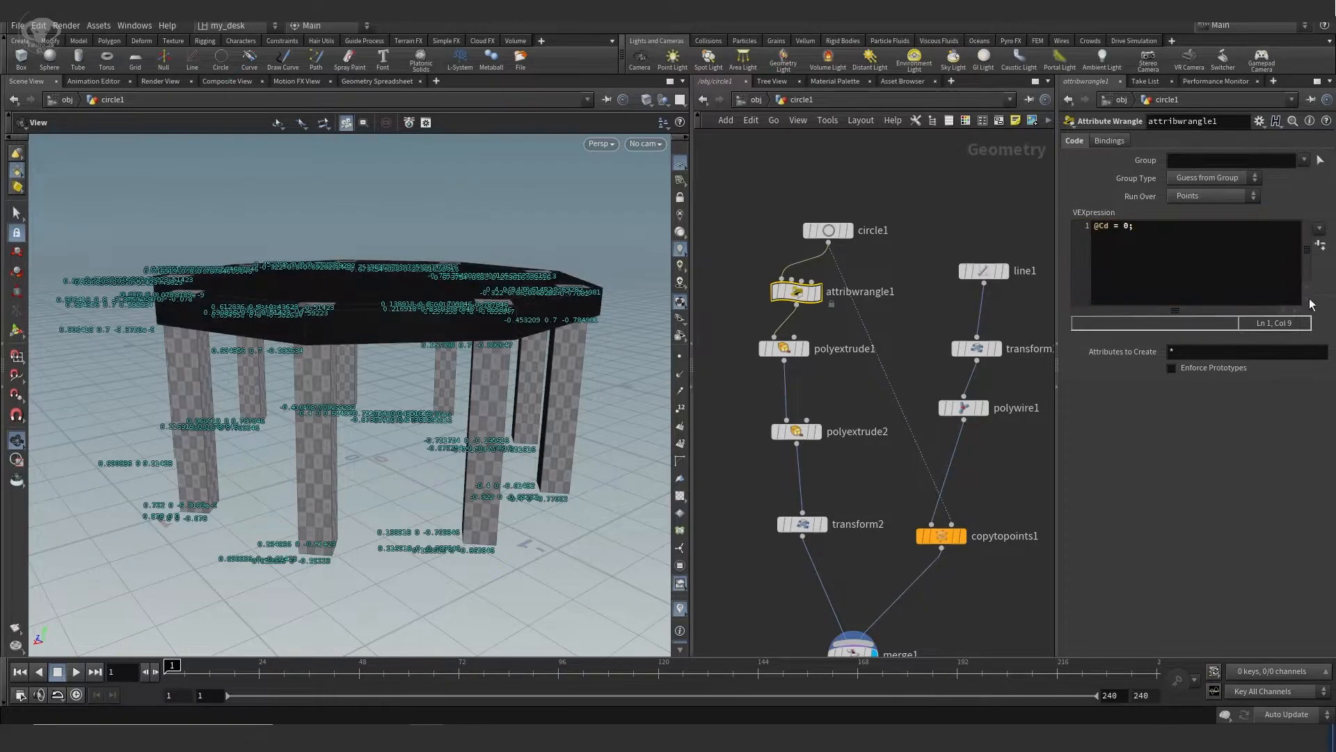
Check in the node info of polyextrude1 which point attributes arrive from the wrangle's colour expression
mouse_move(441, 382)
mouse_down()
mouse_move(403, 391)
mouse_move(391, 332)
mouse_move(390, 371)
mouse_move(441, 373)
mouse_up()
mouse_move(784, 355)
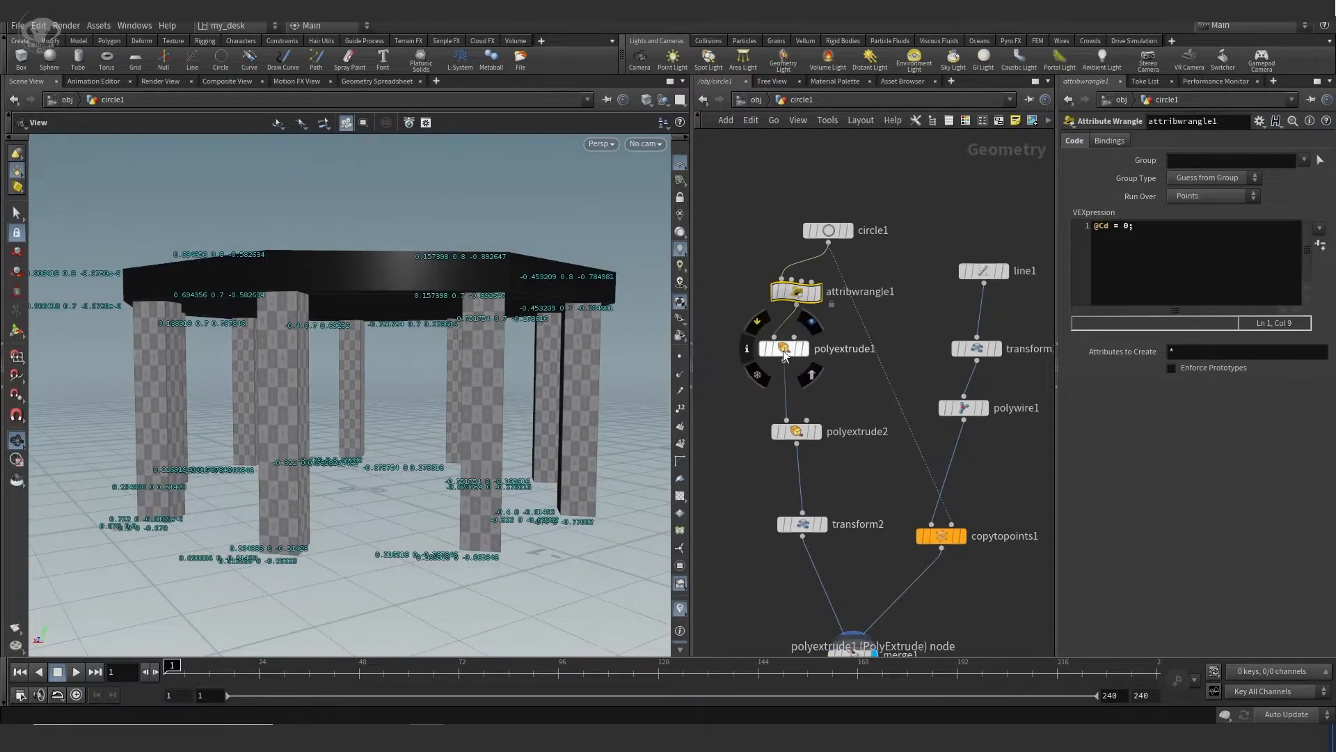
click(746, 350)
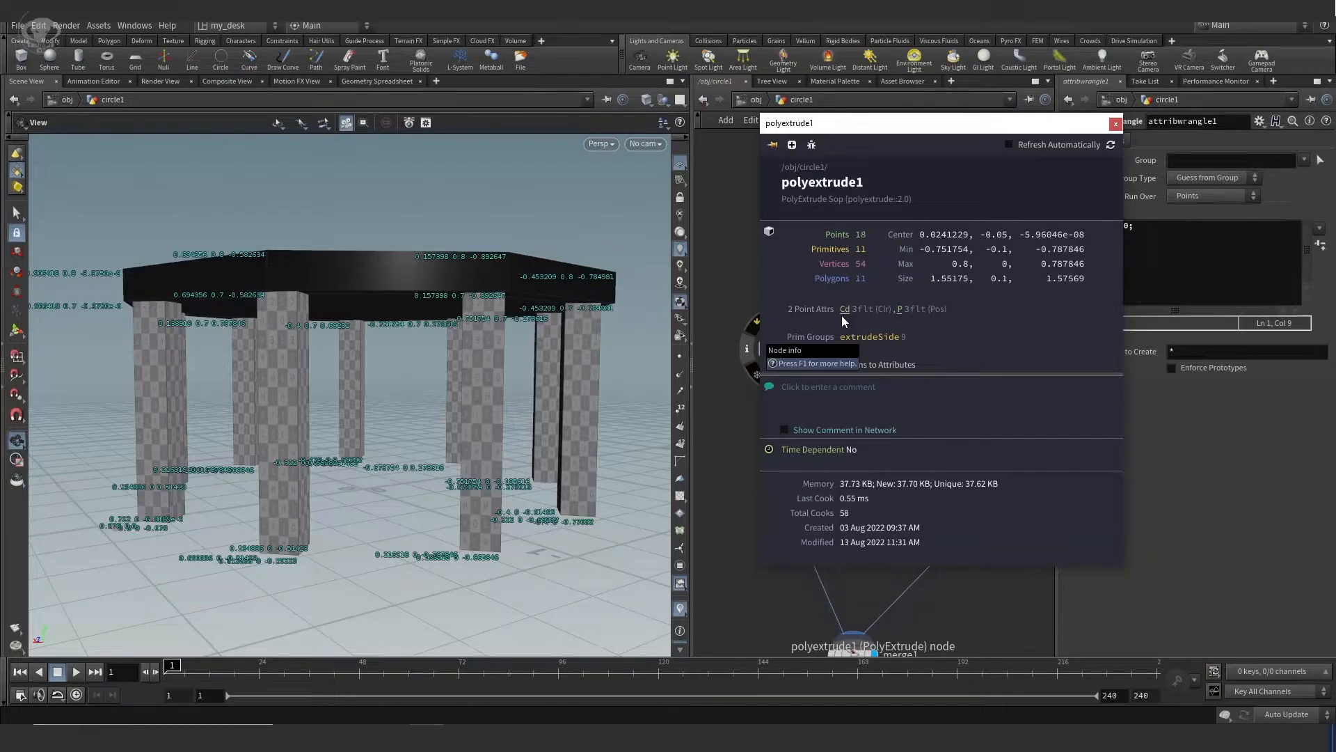
click(1115, 125)
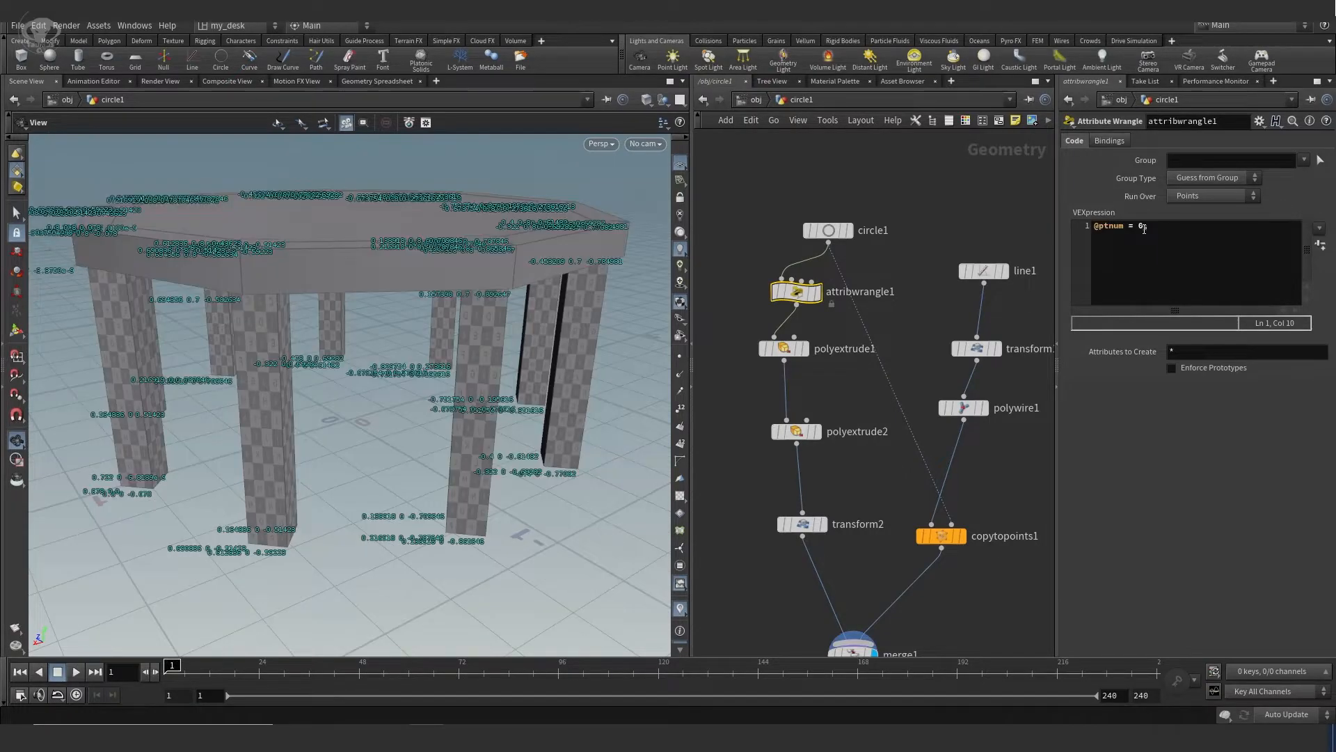
drag(1122, 226, 1100, 225)
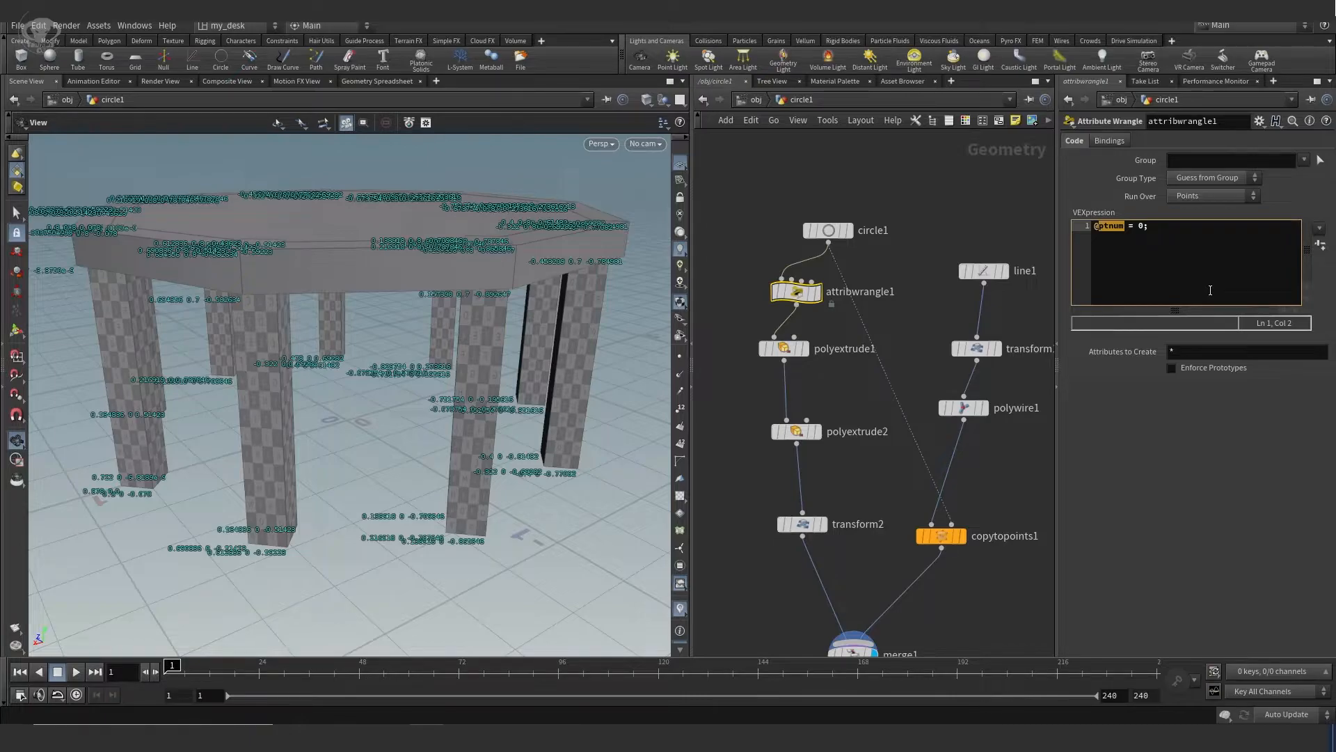
text(pscale)
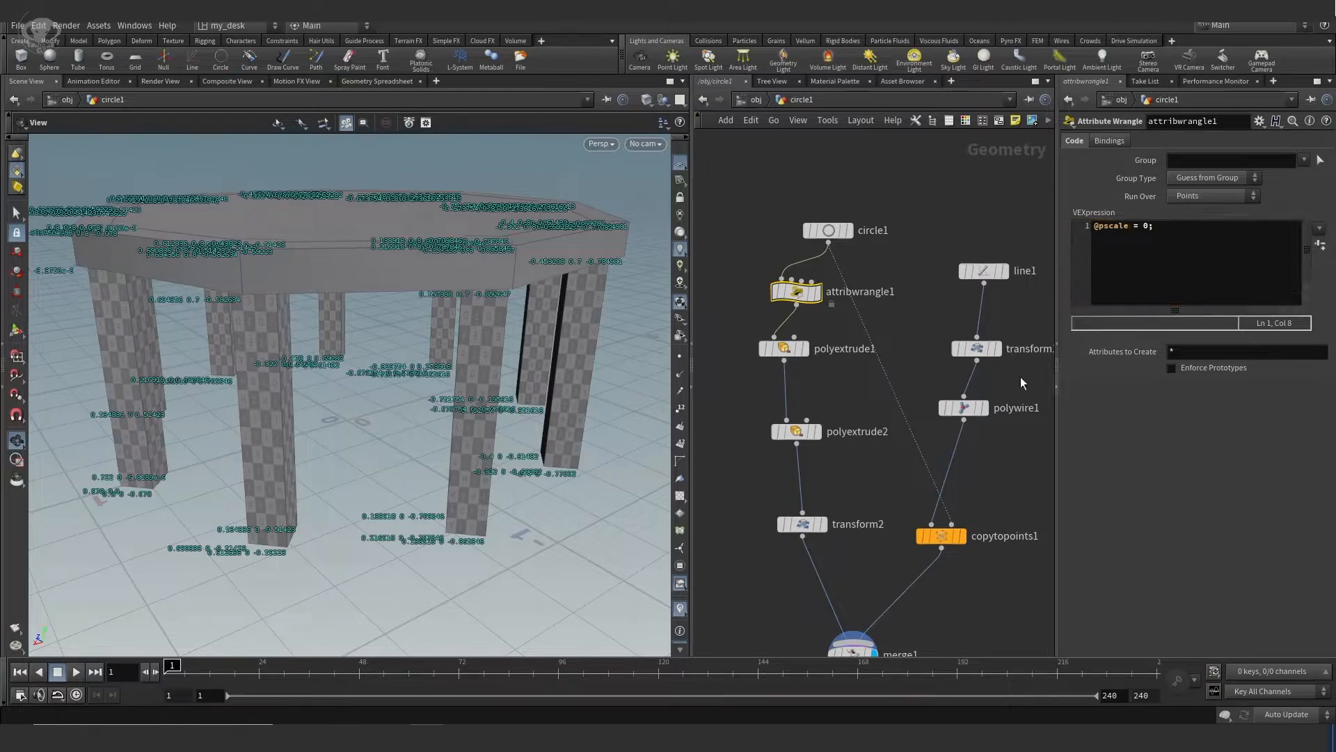
Select polyextrude1 and inspect its node info for the pscale point attribute
double_click(833, 351)
click(767, 349)
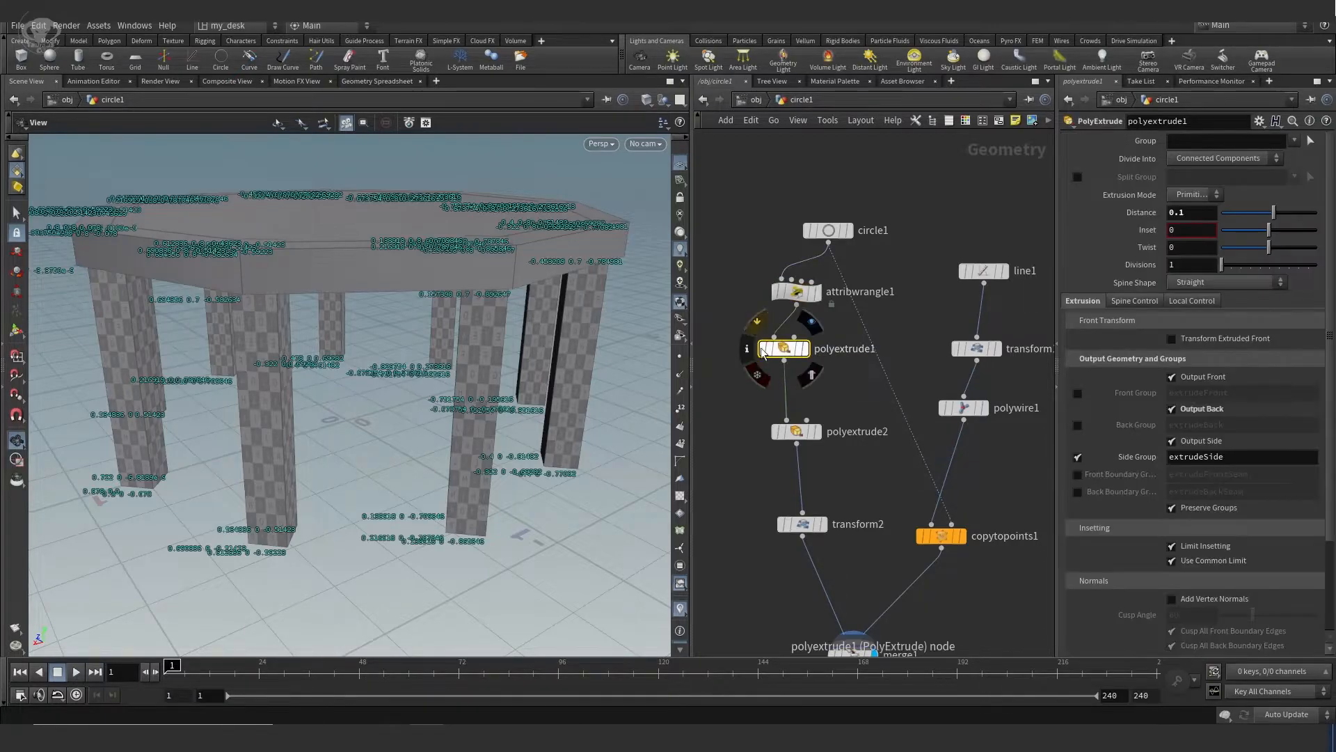
click(746, 349)
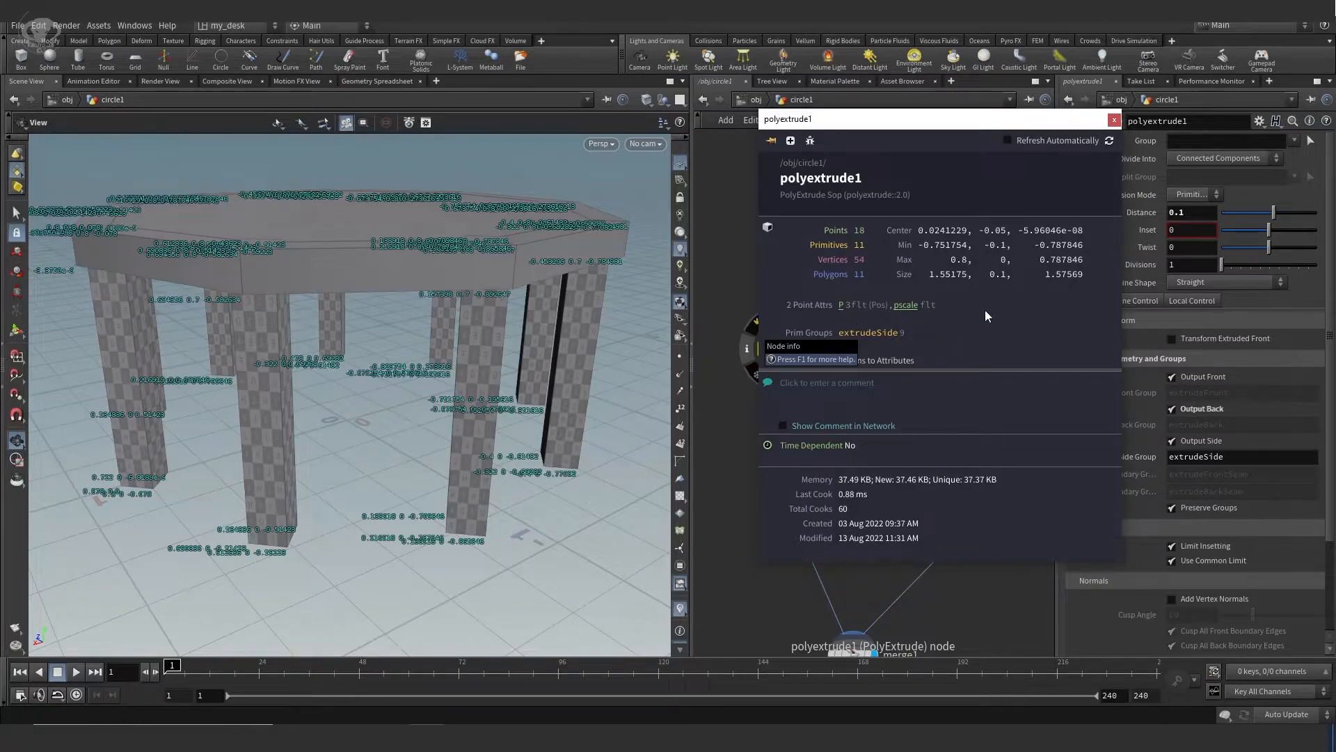
drag(1045, 131, 993, 132)
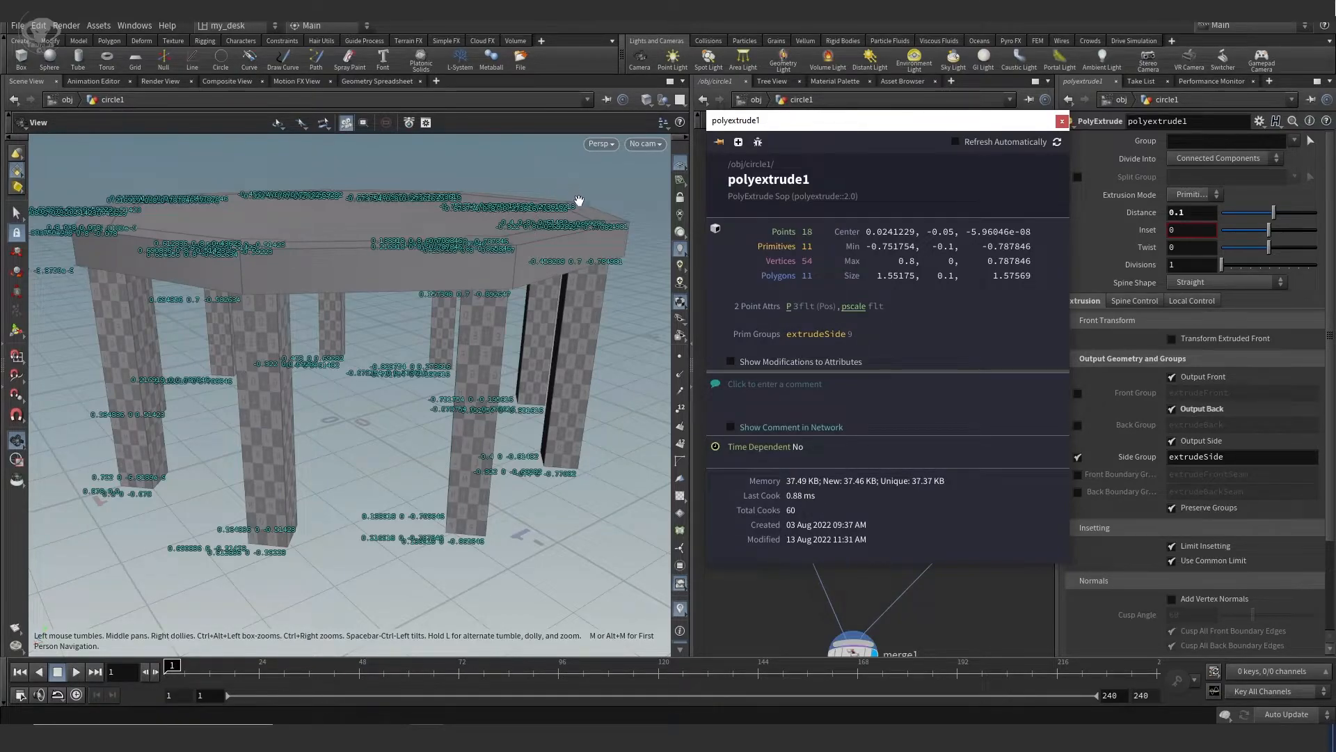
drag(917, 127, 833, 128)
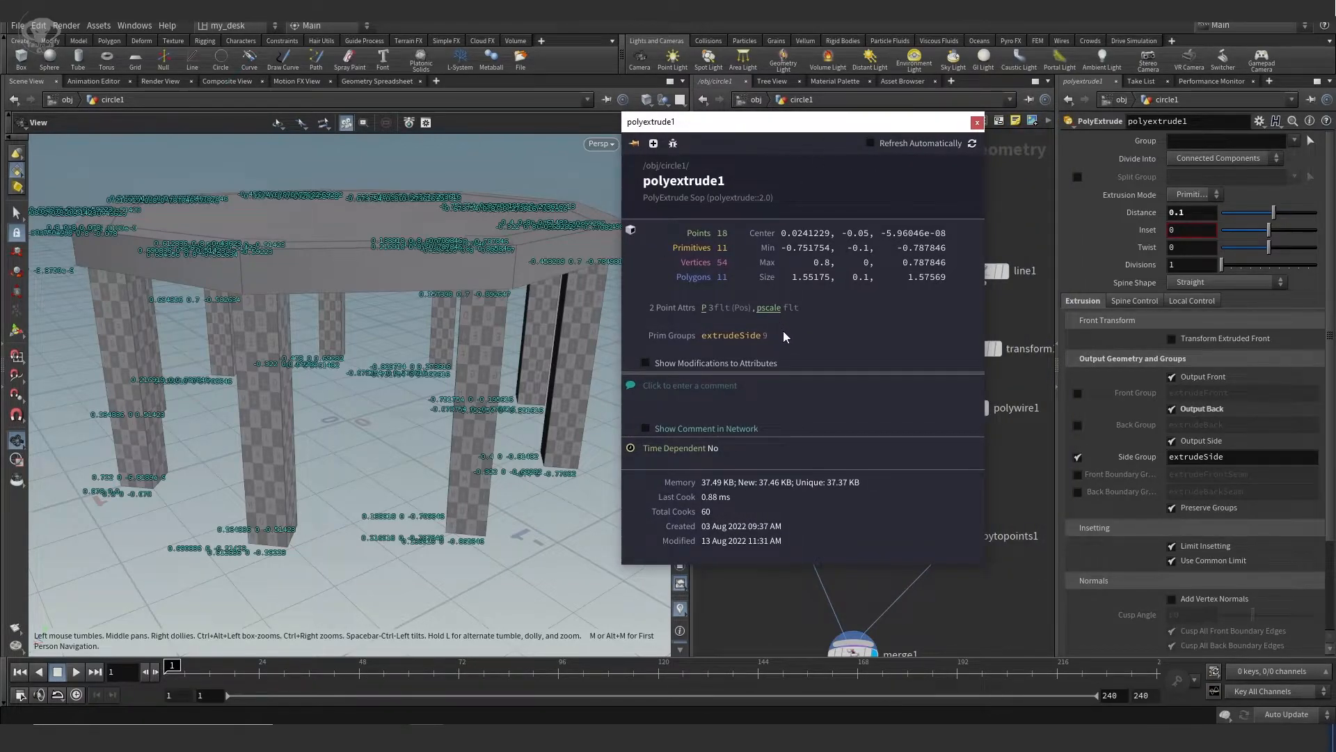
click(977, 124)
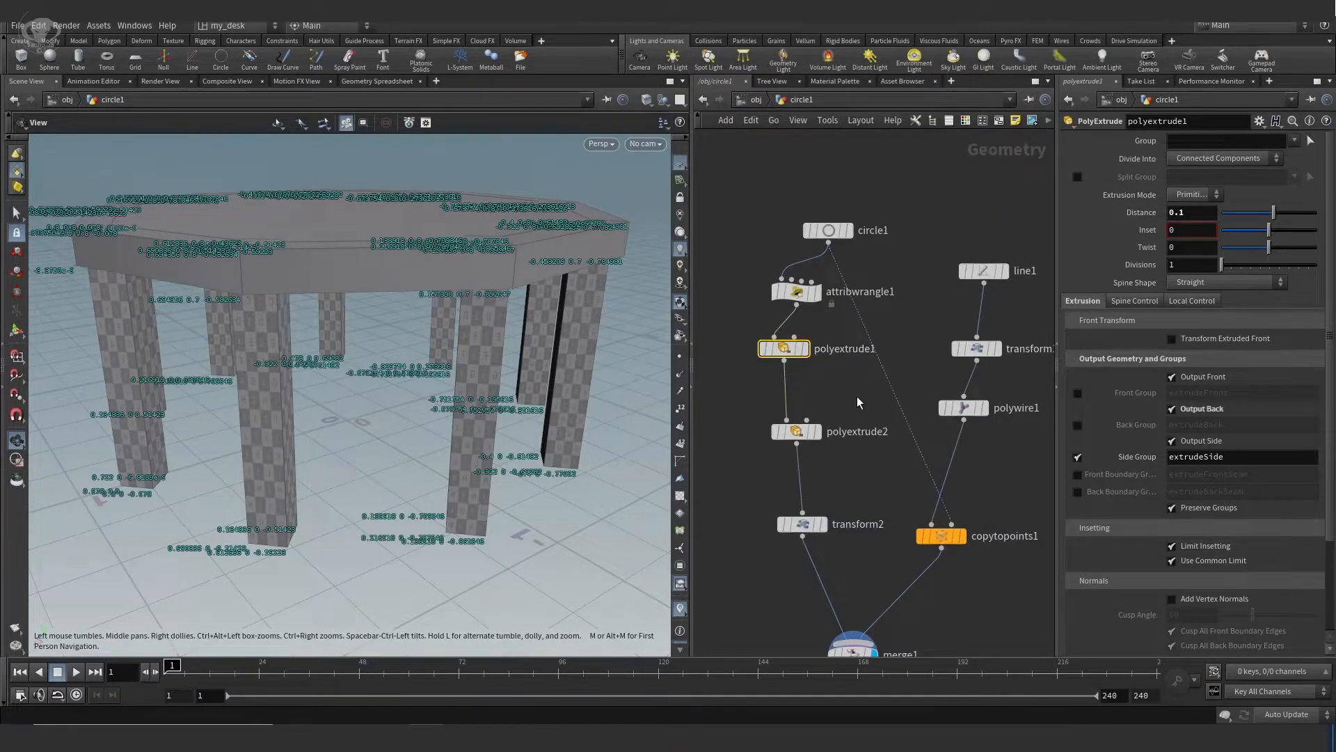
Deselect the nodes and save the scene file
right_click(899, 399)
click(866, 394)
click(17, 26)
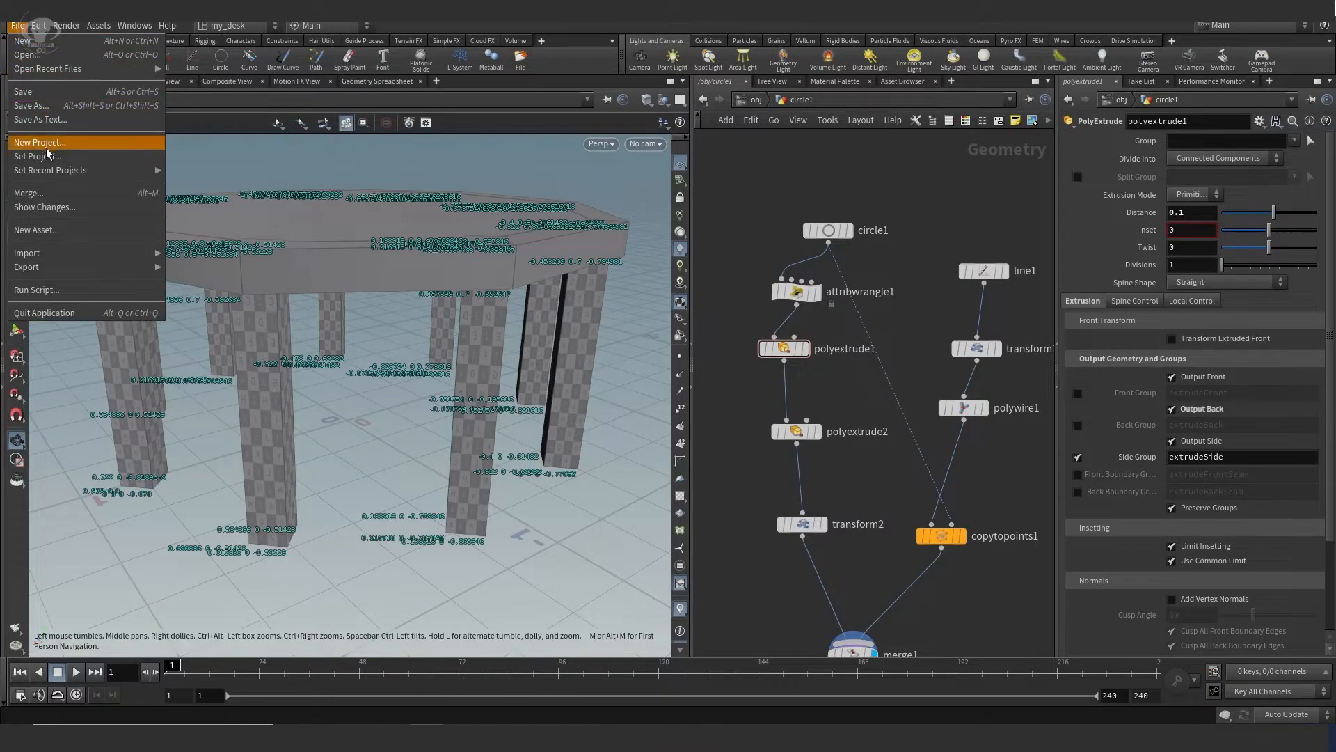
click(23, 91)
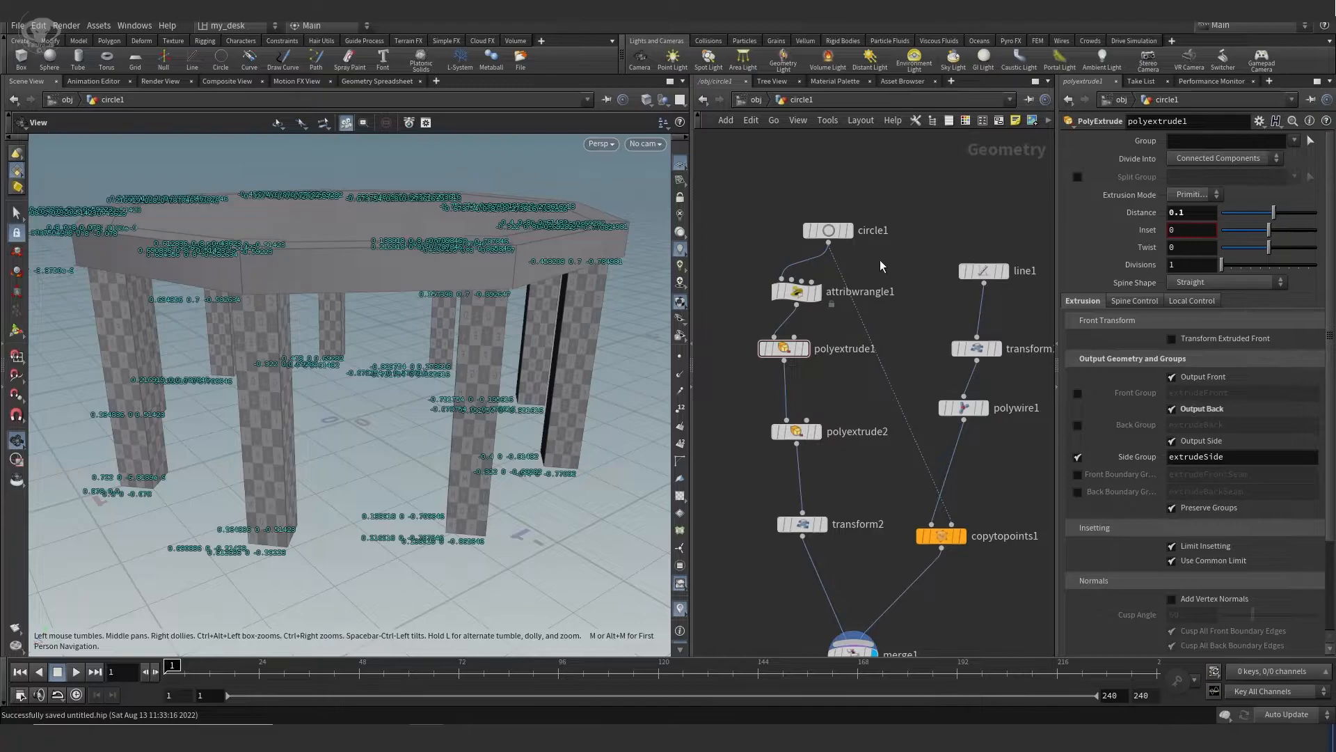
Inspect the node info of attribwrangle1 for its point attributes
mouse_move(800, 296)
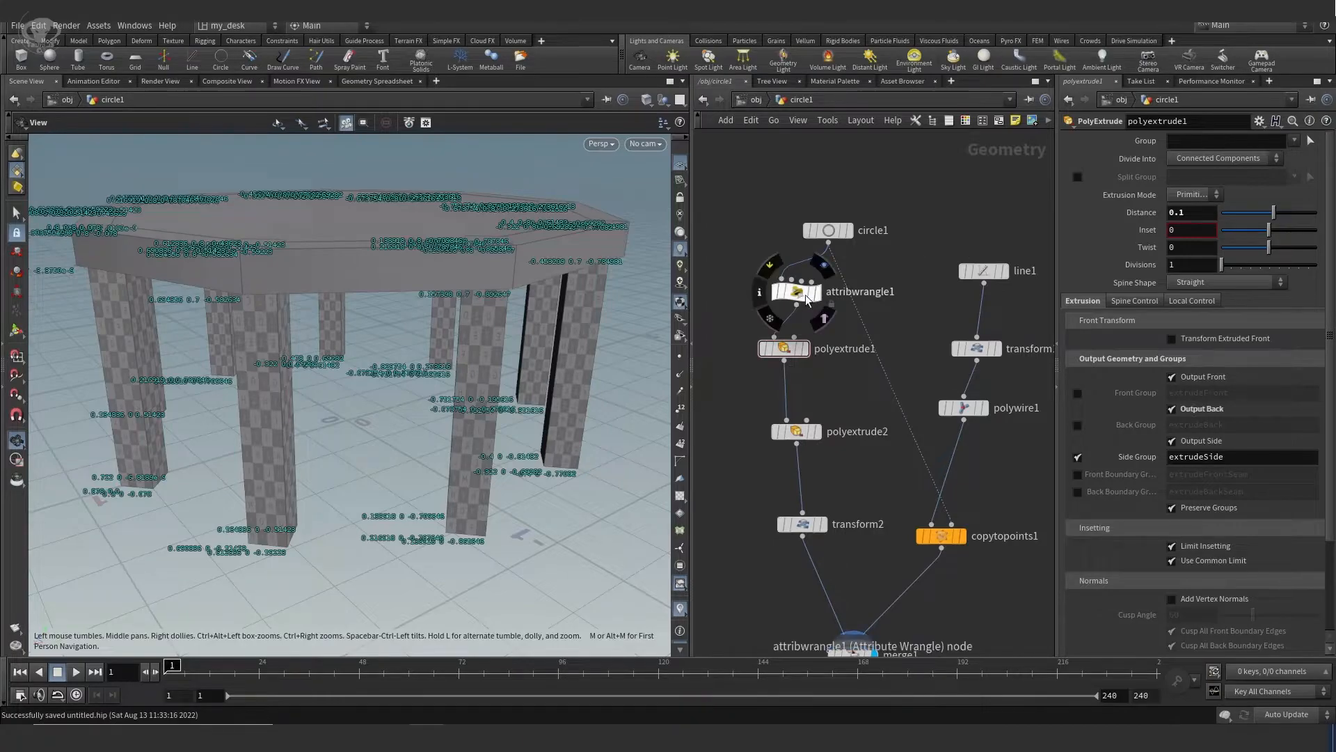
click(760, 298)
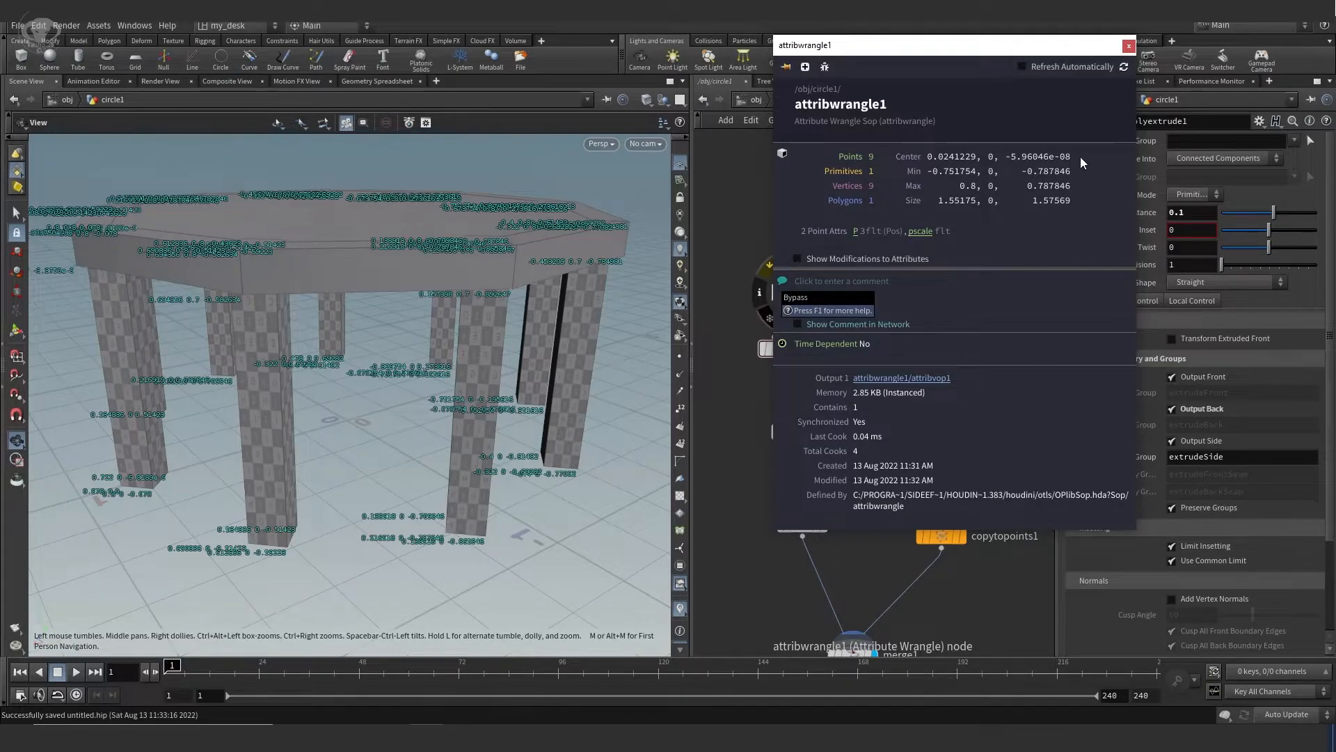
click(1129, 47)
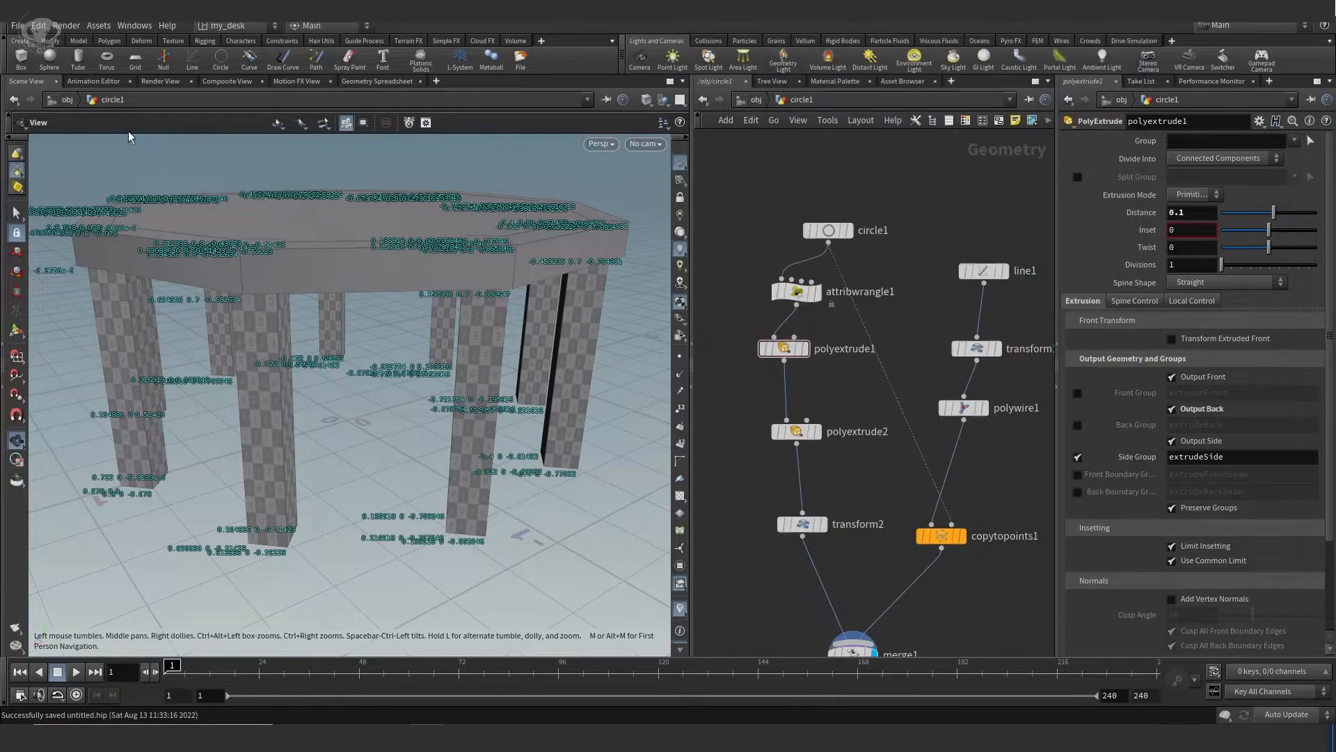
Start a new scene and create a grid object at the origin
click(17, 26)
click(23, 41)
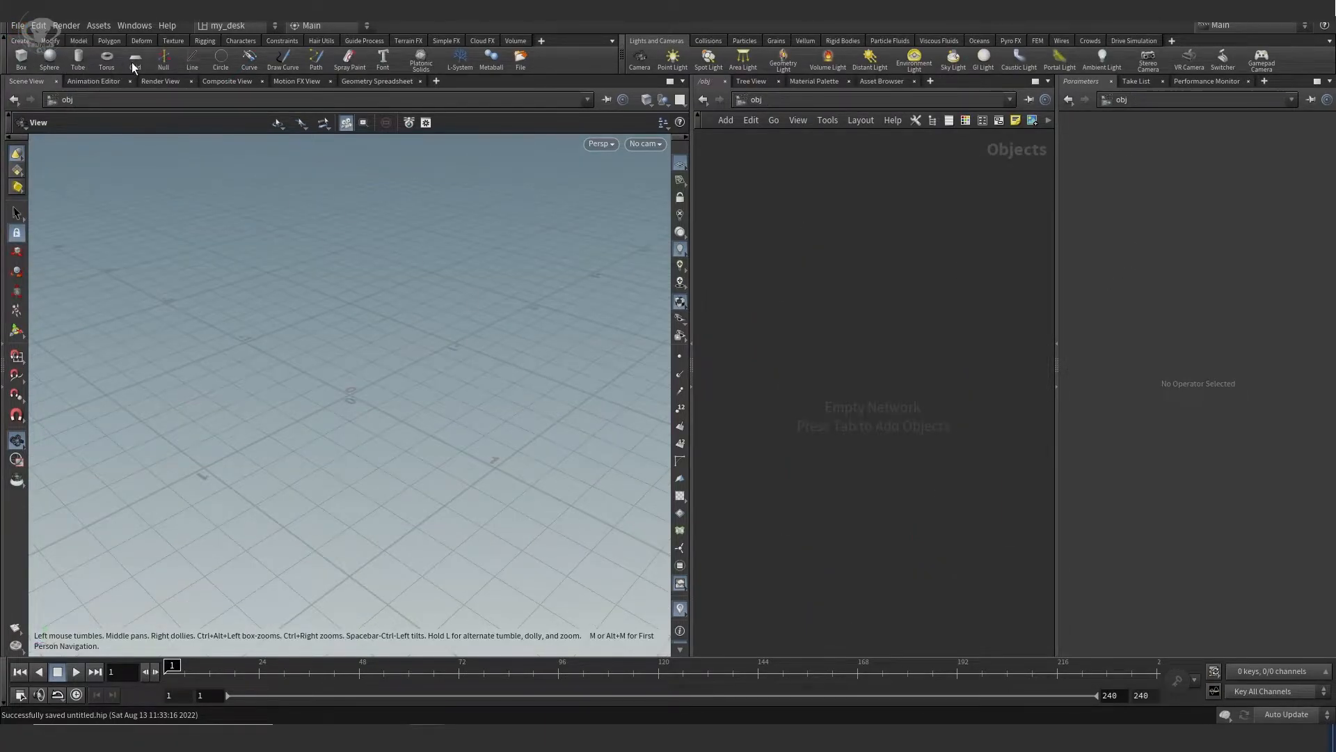
click(134, 59)
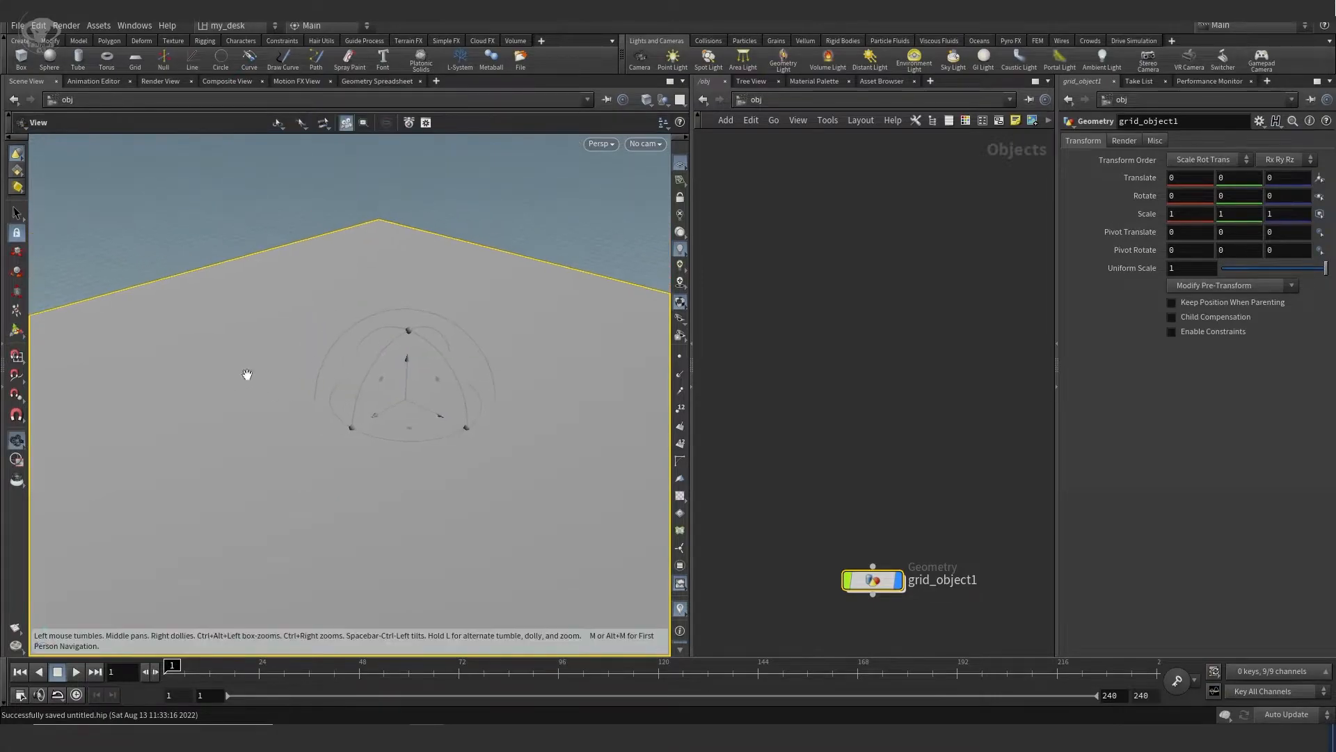
alt+right_drag(236, 376, 153, 383)
alt+middle_drag(591, 492, 566, 414)
alt+right_drag(567, 415, 382, 391)
alt+middle_drag(382, 390, 374, 389)
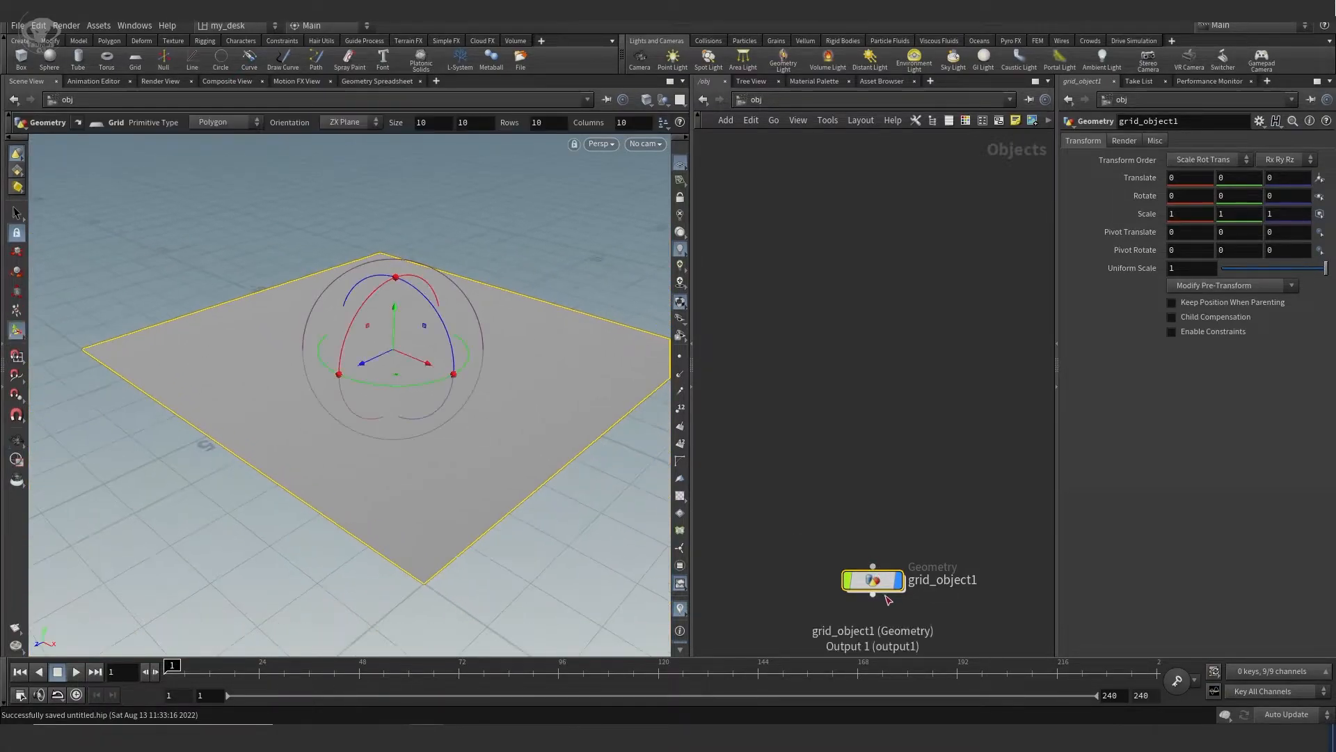
key(h)
key(Escape)
drag(480, 442, 395, 445)
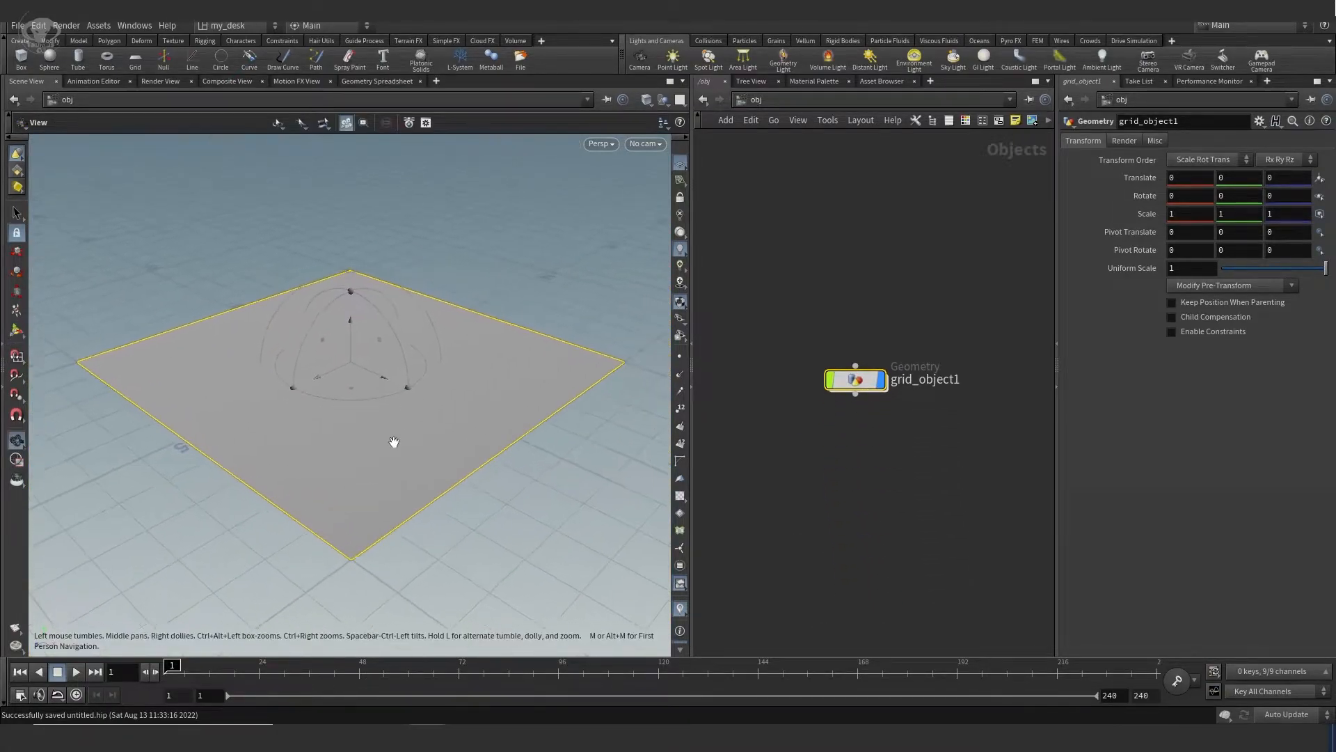
Go inside grid_object1, reposition the grid1 node and add a Sphere node beside it
double_click(855, 379)
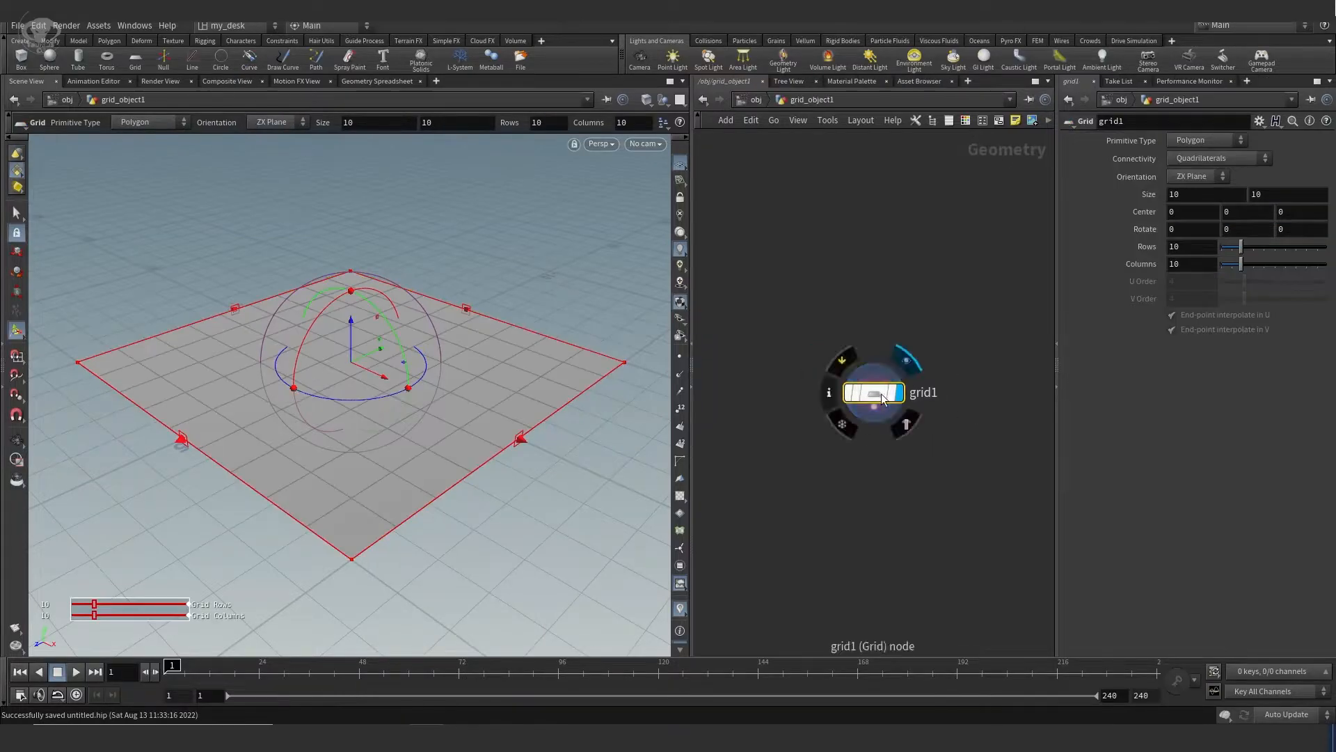
drag(879, 405, 792, 339)
key(Tab)
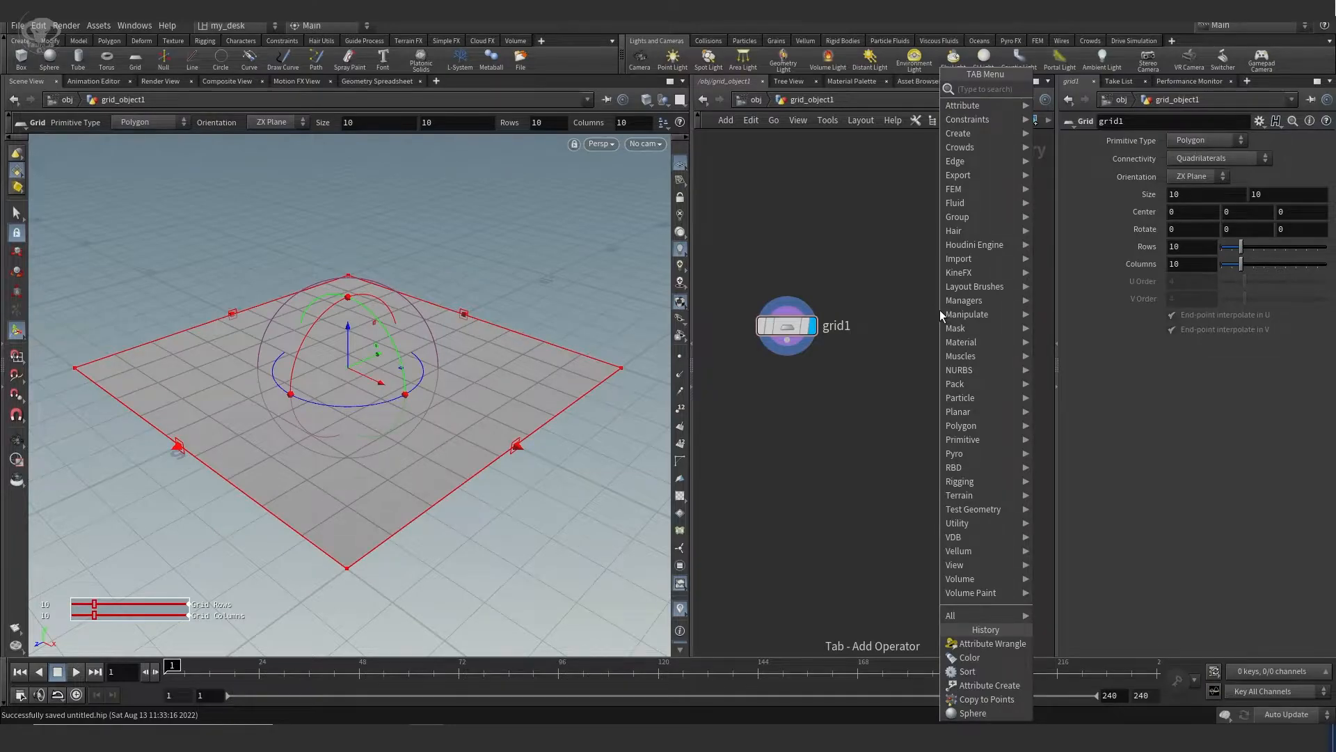
text(sphere)
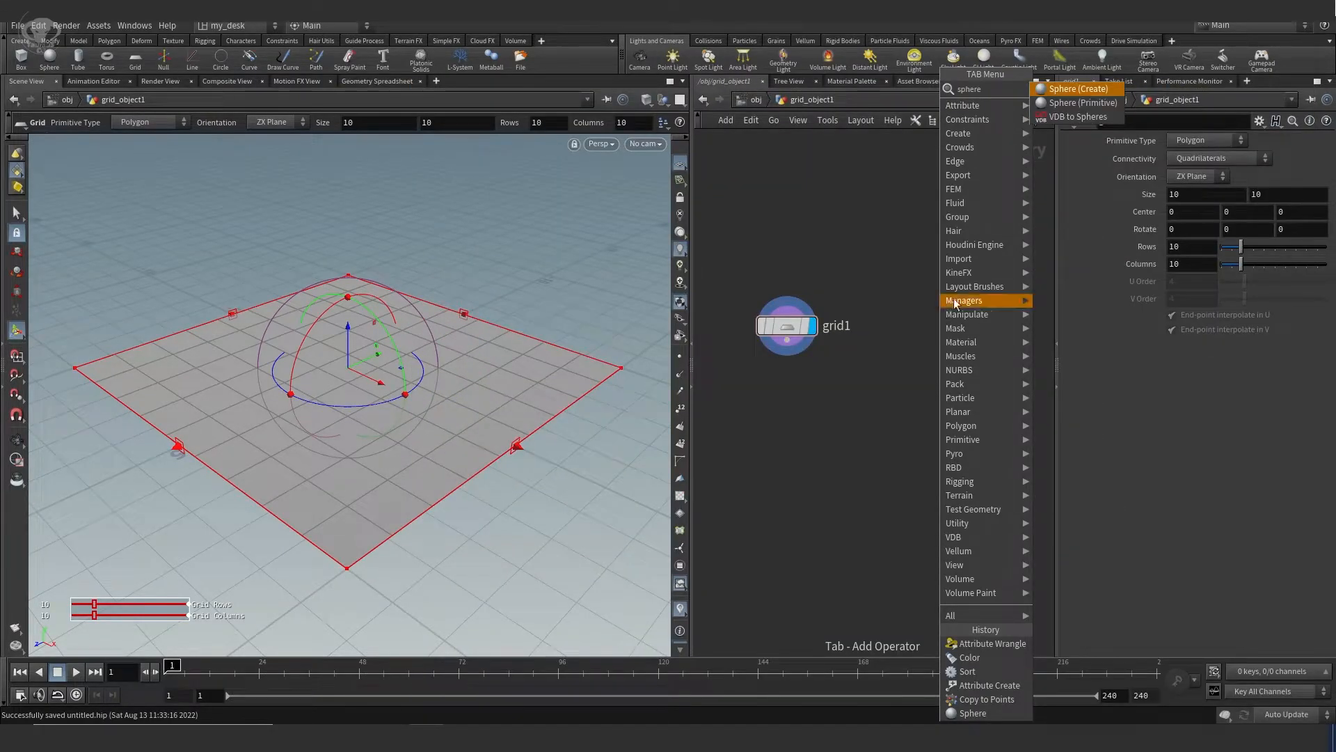
click(1076, 90)
click(945, 332)
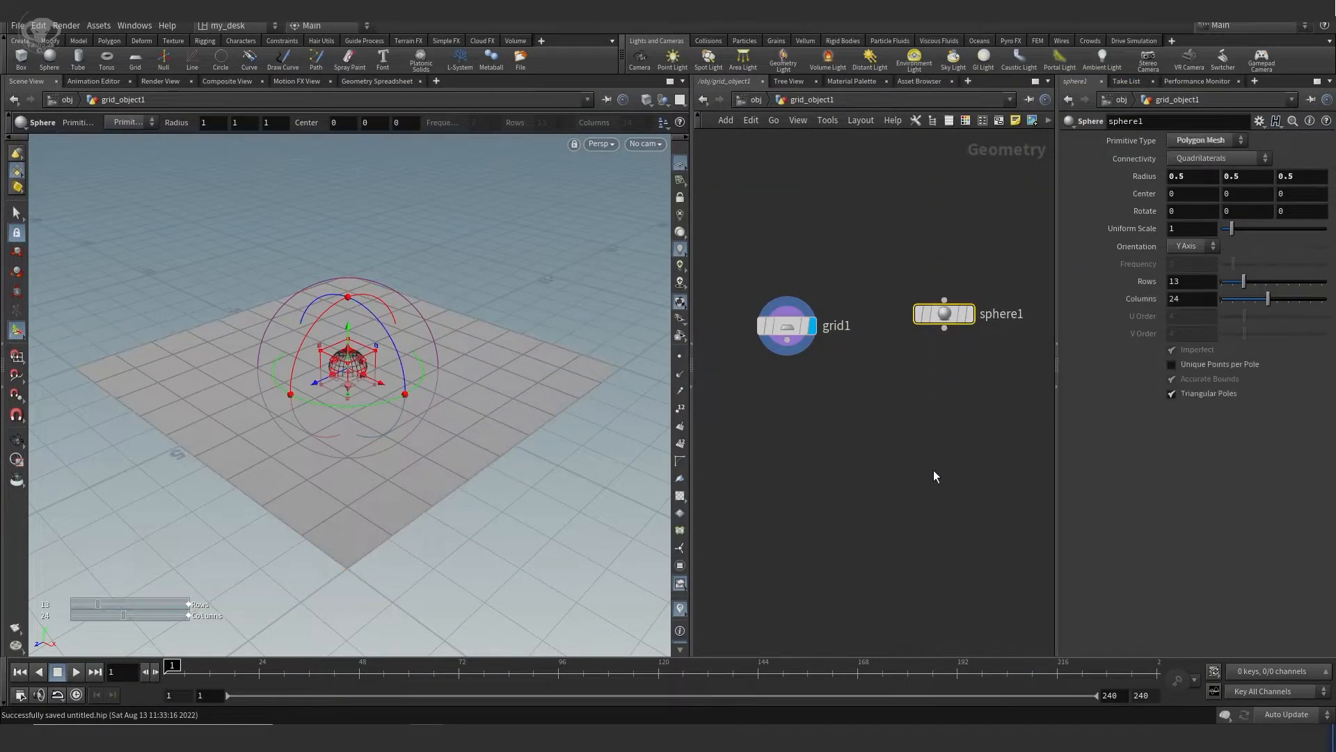
Add a Copy to Points node below, with sphere1 as the source geometry and grid1 as the target points
key(Tab)
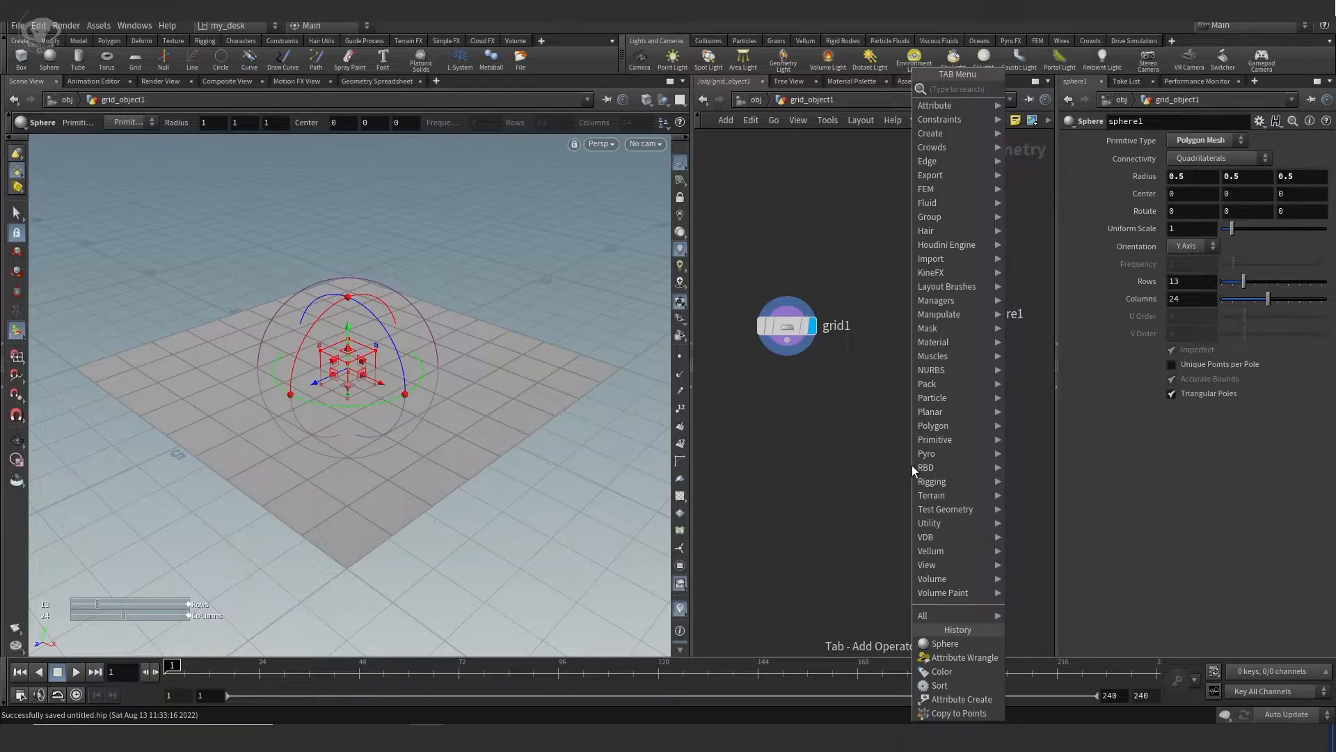
text(p)
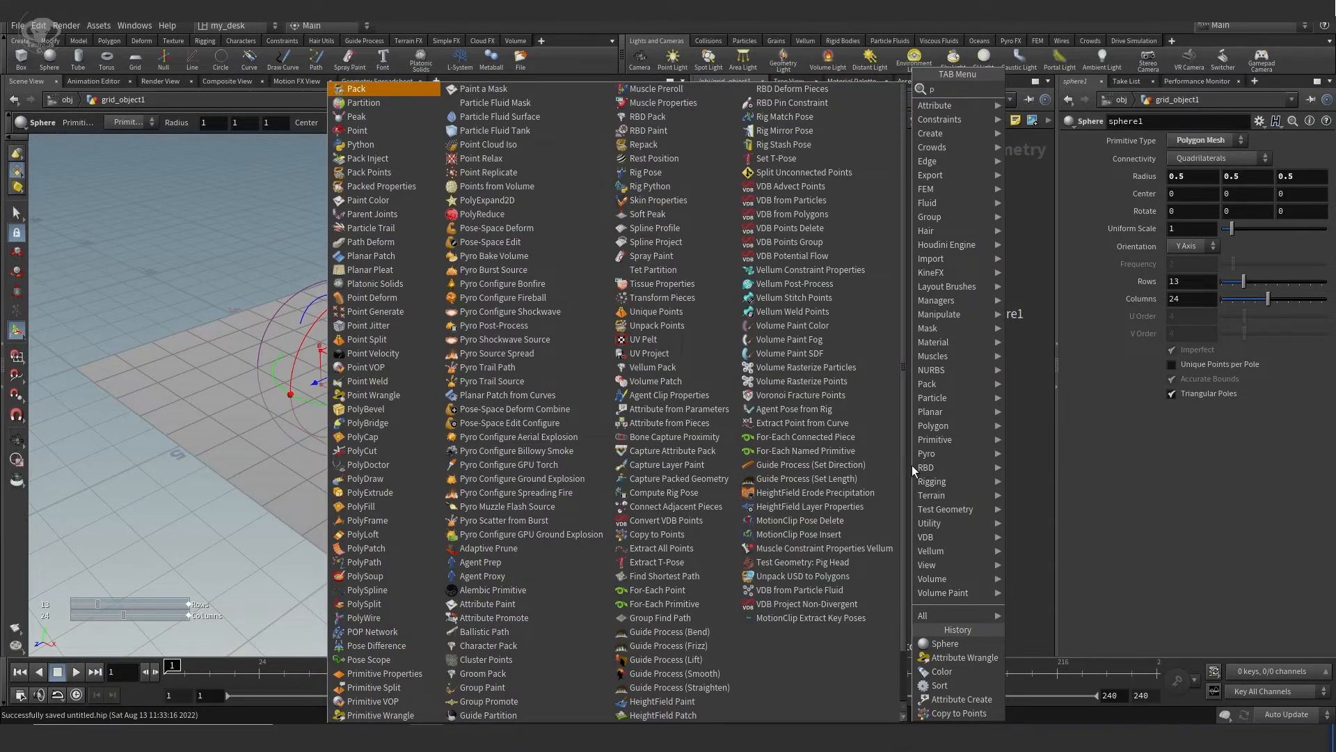
key(BackSpace)
text(copy)
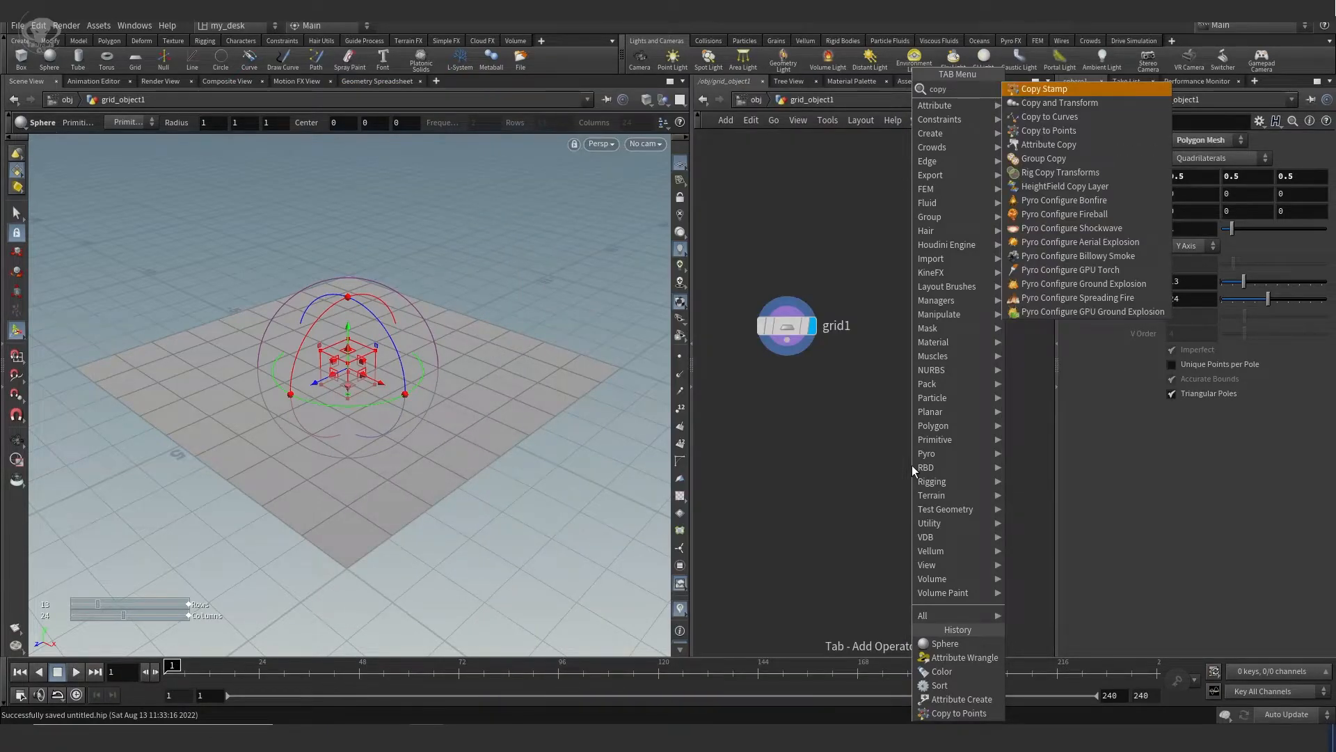
click(1075, 132)
click(867, 465)
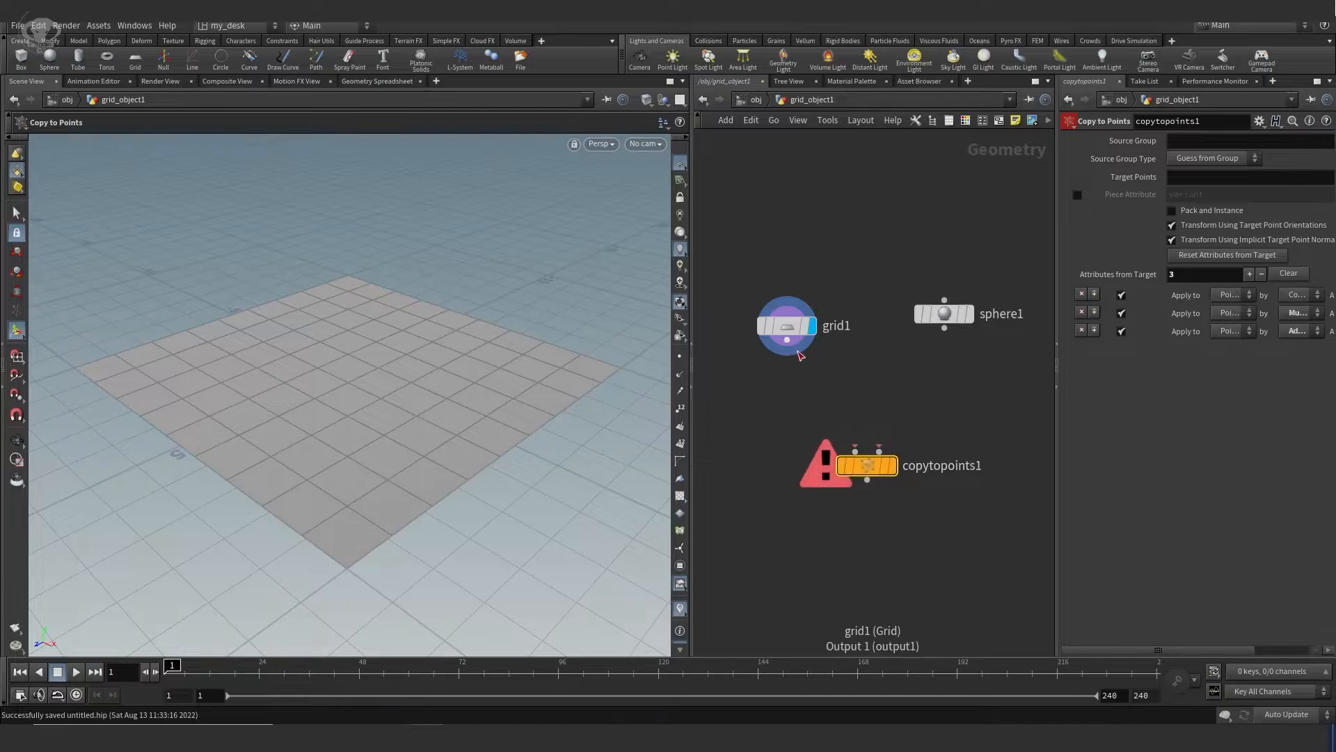
drag(788, 341, 879, 451)
drag(944, 328, 856, 451)
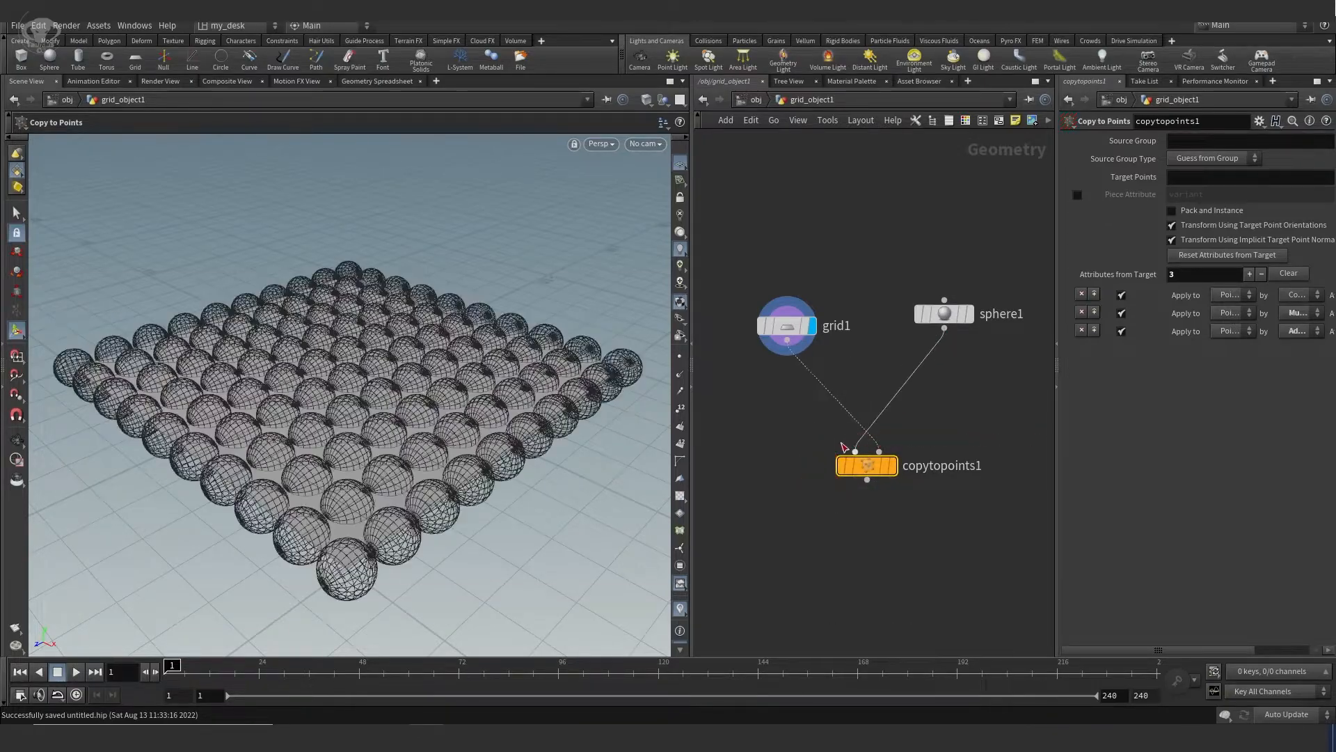
Display copytopoints1, swap the sphere1 and grid1 nodes so their wires do not cross, and move copytopoints1 lower
click(892, 465)
mouse_move(787, 325)
mouse_down()
mouse_move(944, 353)
mouse_move(777, 330)
mouse_up()
drag(926, 356, 906, 309)
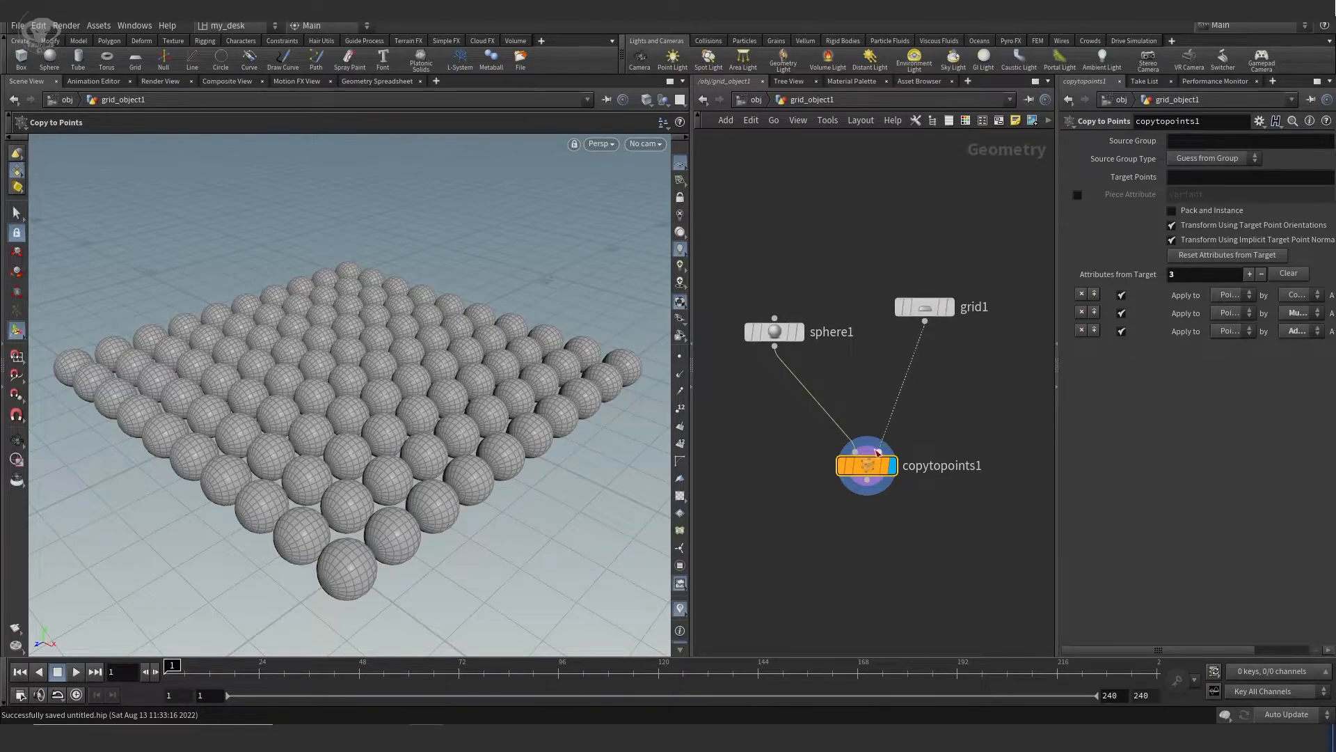
drag(870, 465, 856, 511)
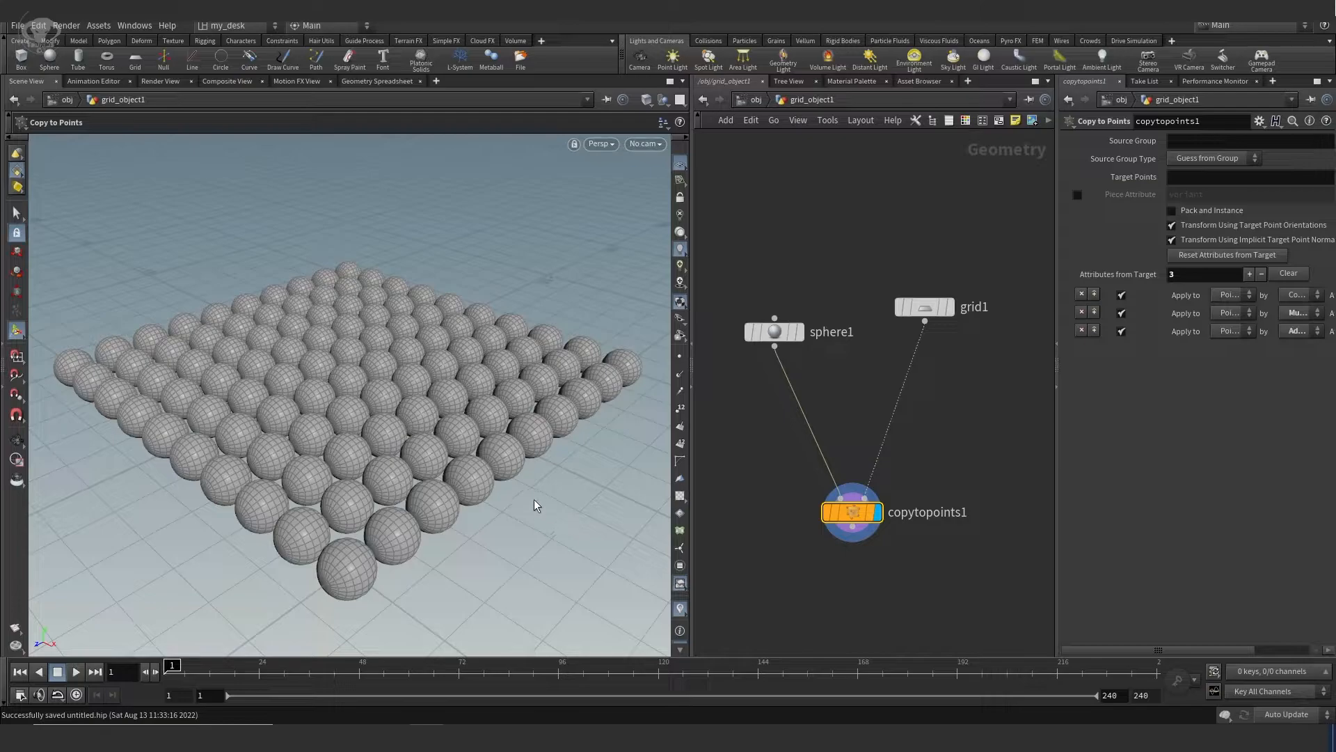
key(Escape)
drag(536, 479, 438, 386)
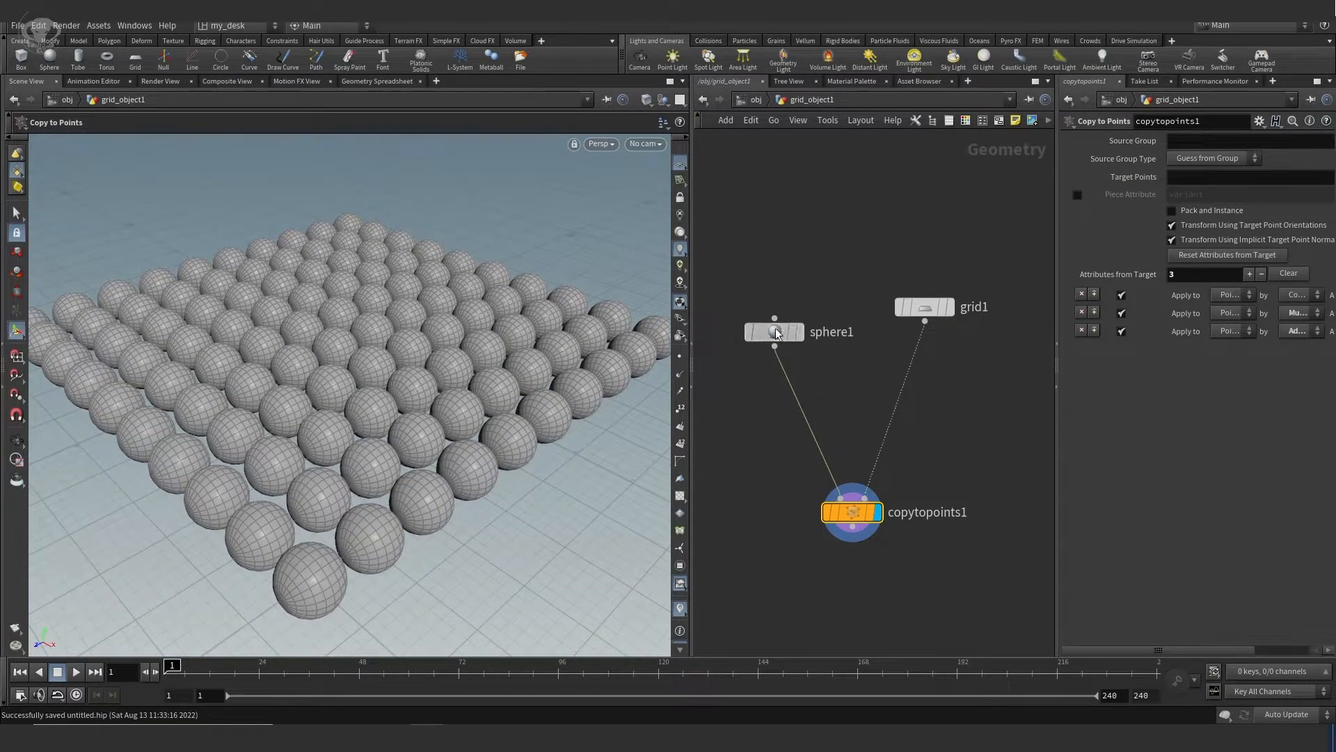
Spread sphere1 and grid1 apart above copytopoints1 at nearly the same height in the network
drag(775, 328, 764, 303)
drag(928, 313, 952, 360)
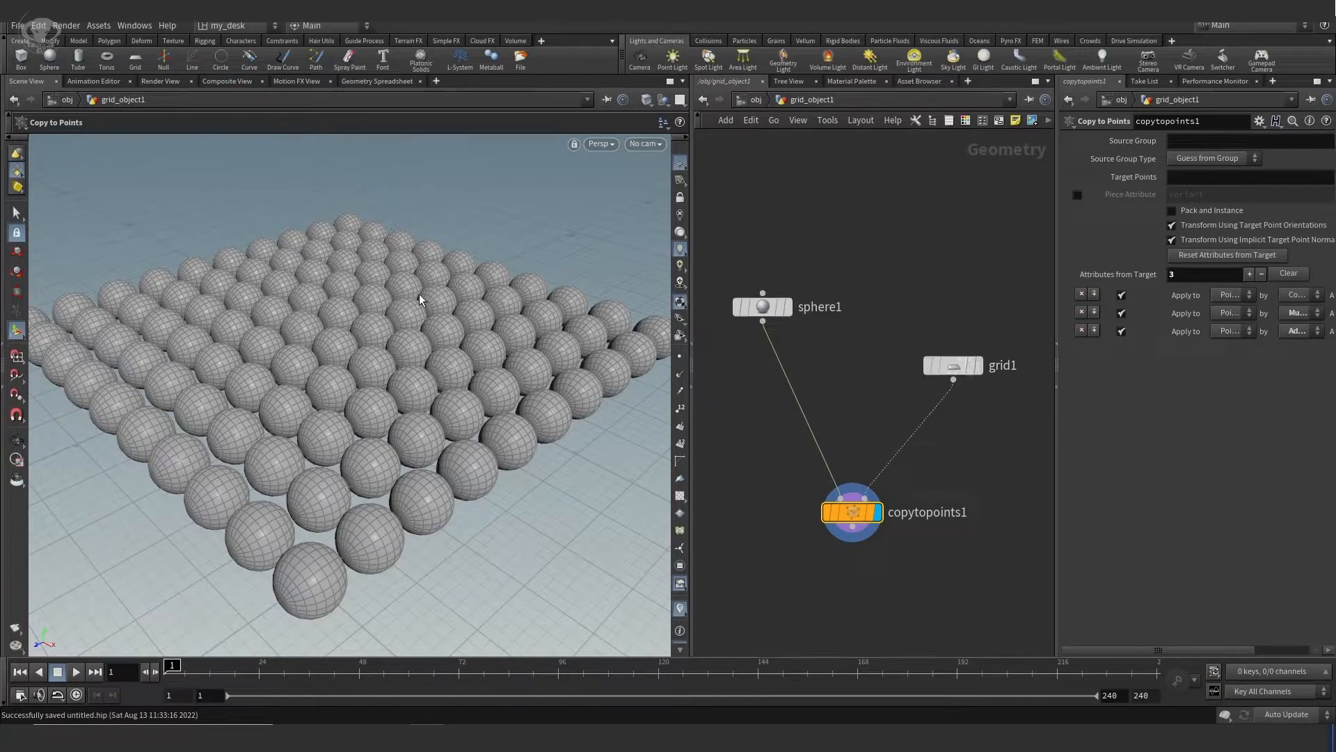
drag(769, 307, 766, 311)
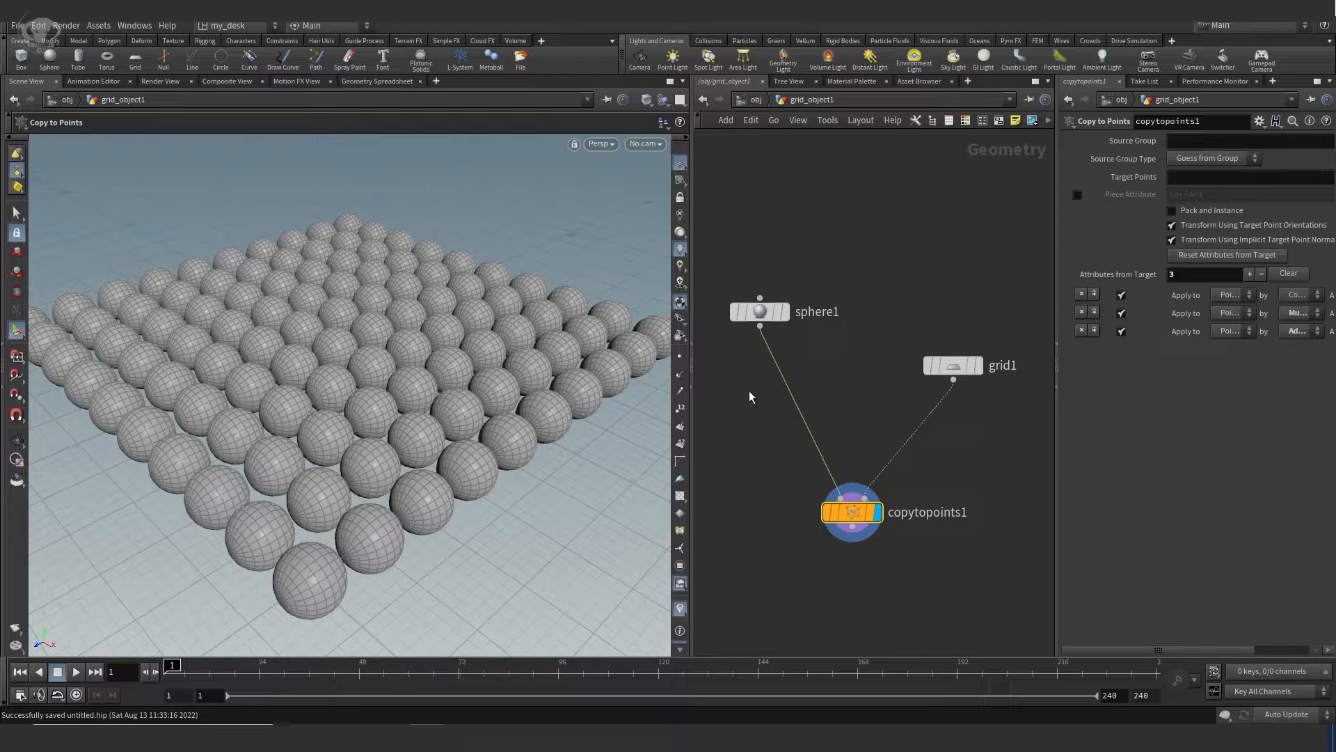
drag(772, 312, 773, 325)
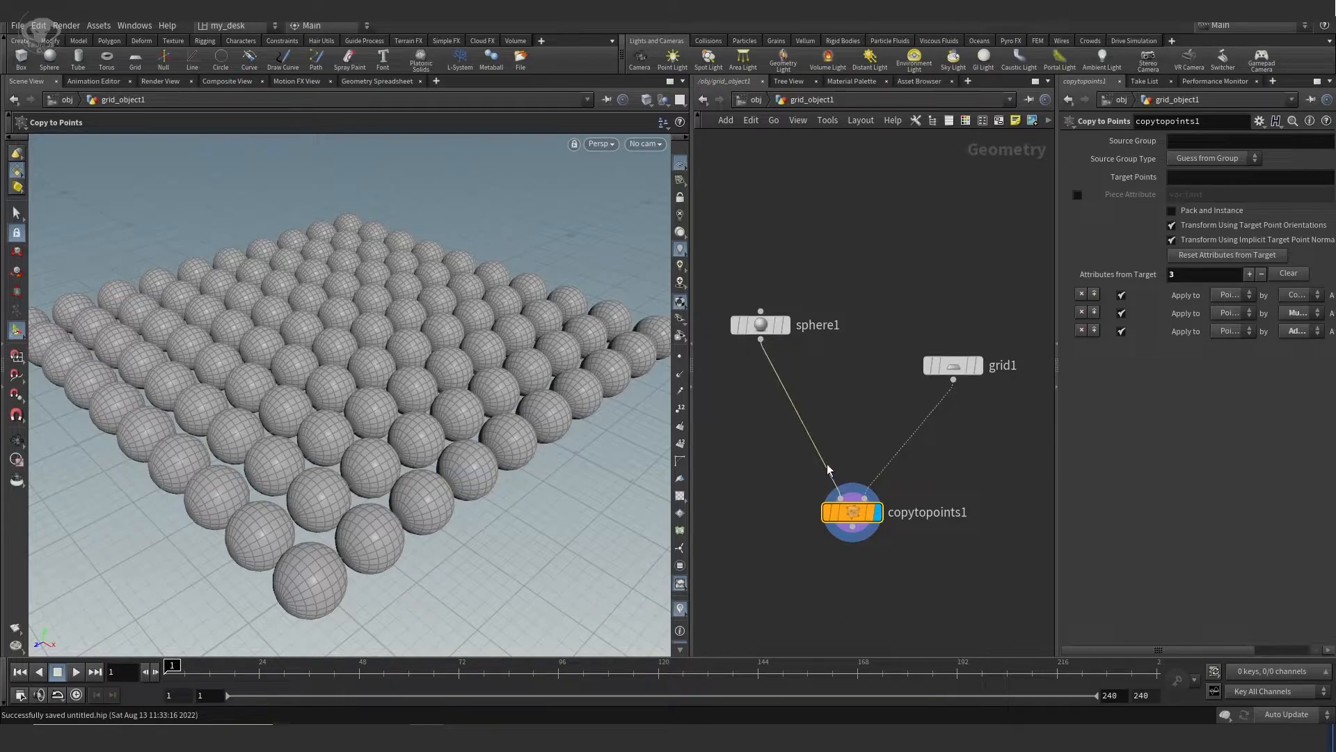
mouse_move(842, 509)
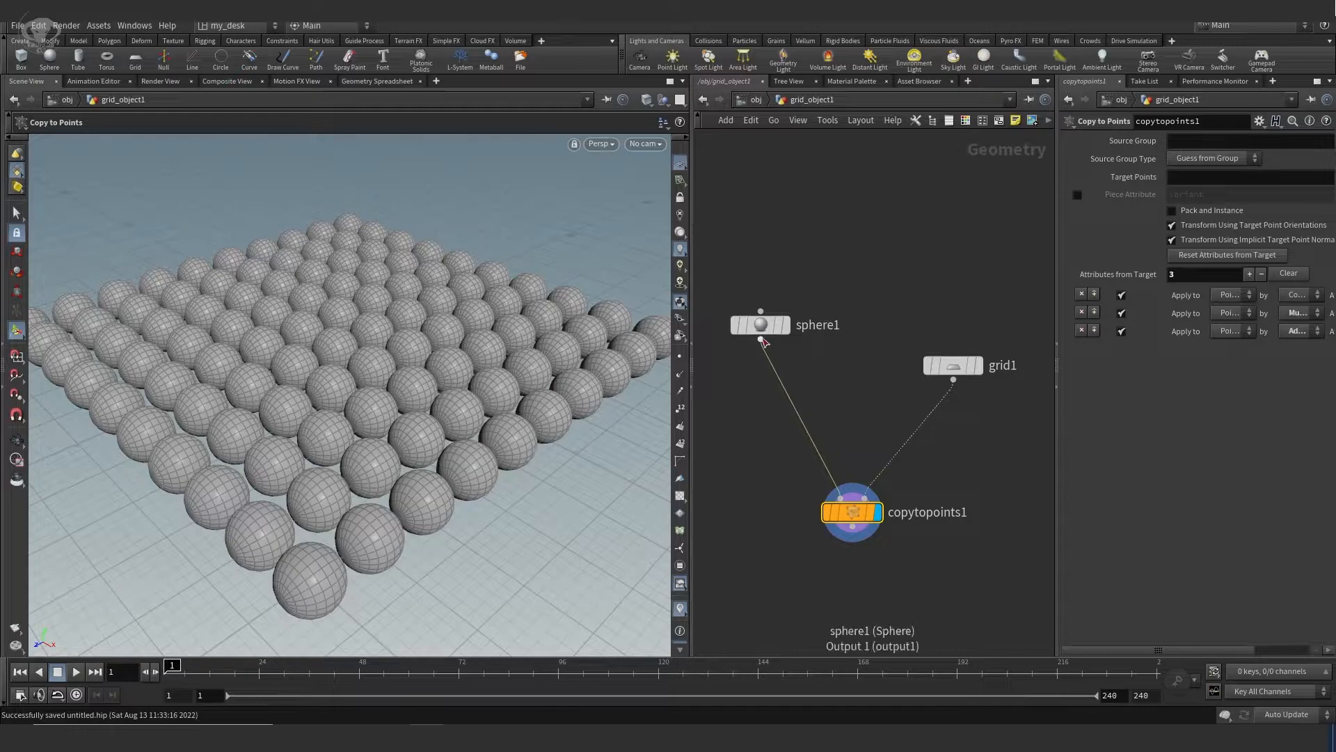
drag(956, 374, 971, 312)
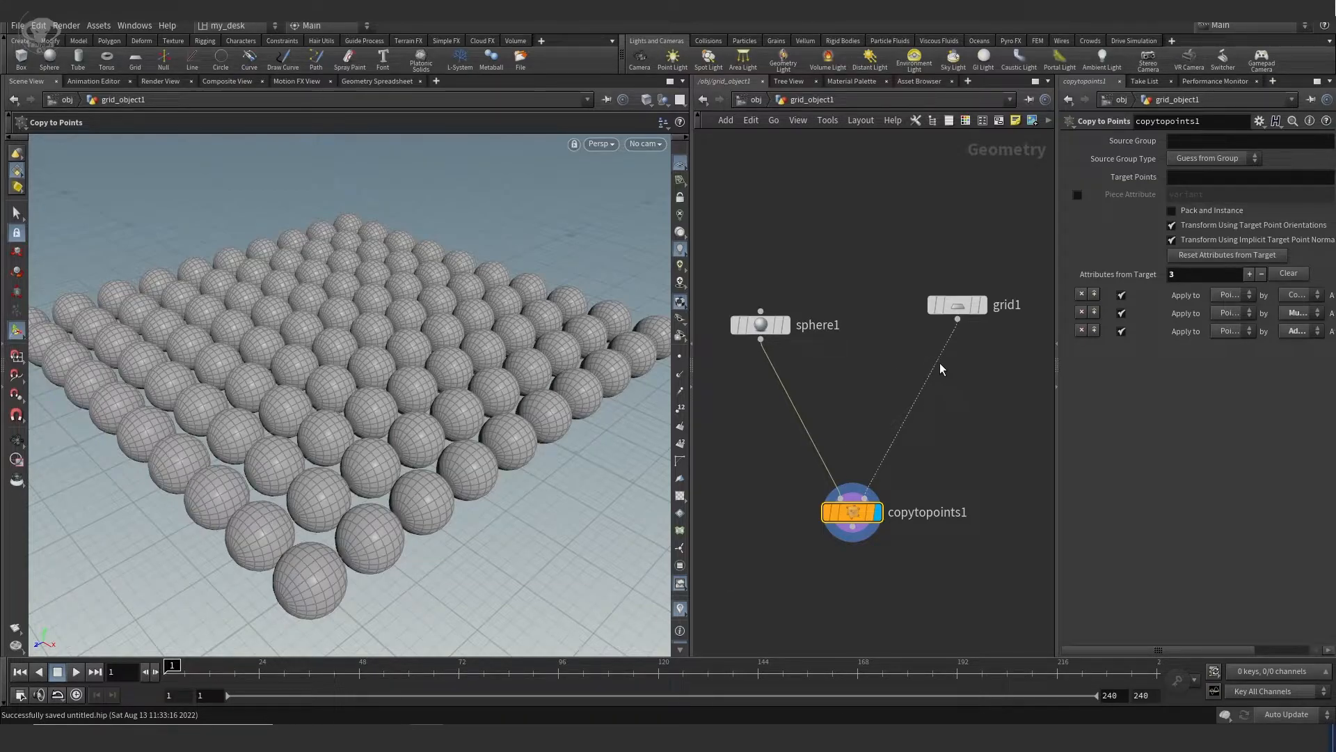
drag(761, 326, 752, 306)
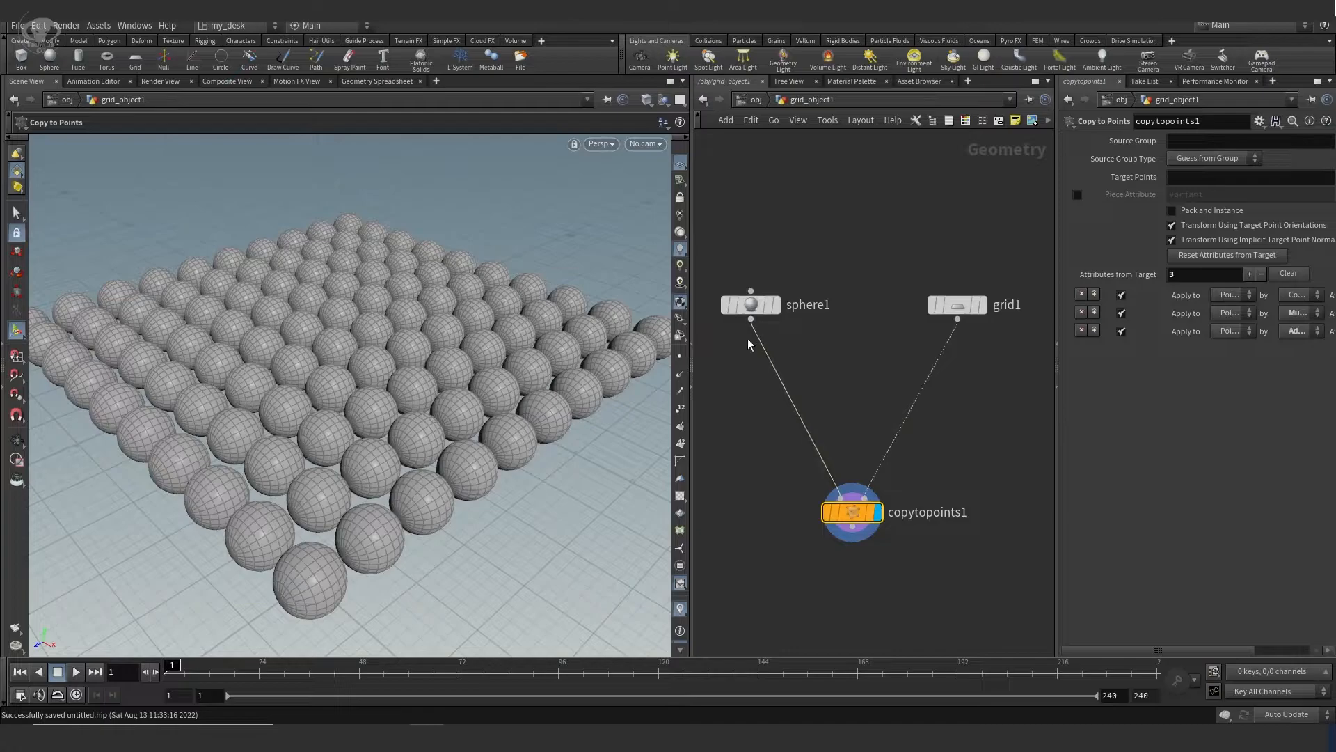
mouse_move(965, 310)
drag(966, 310, 968, 300)
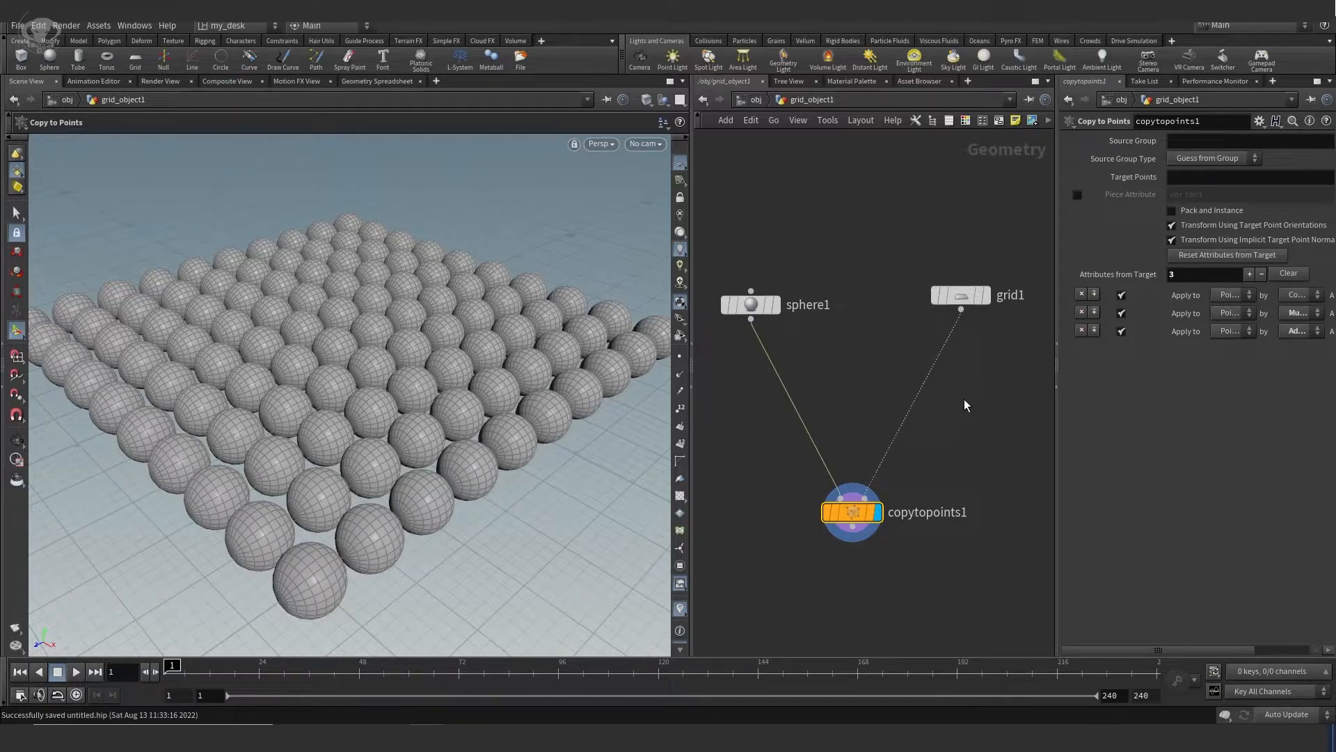
key(Tab)
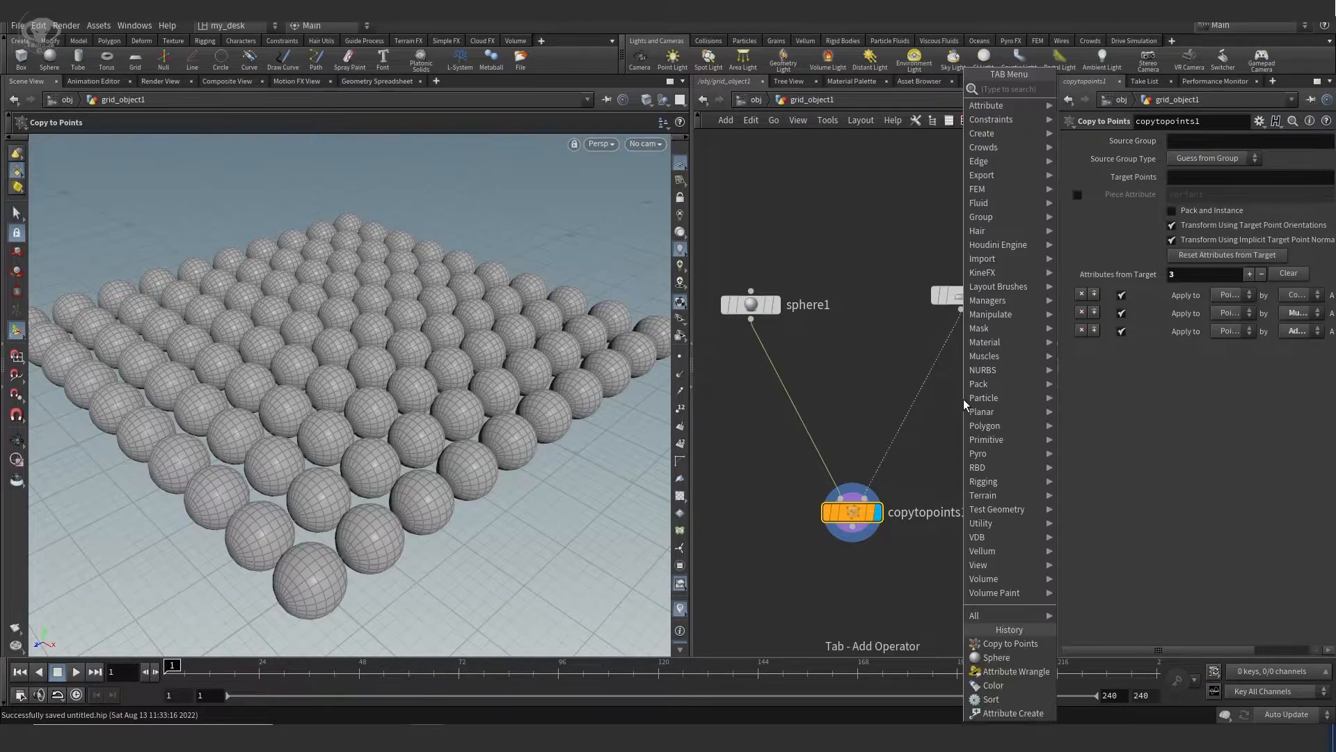
text(atr)
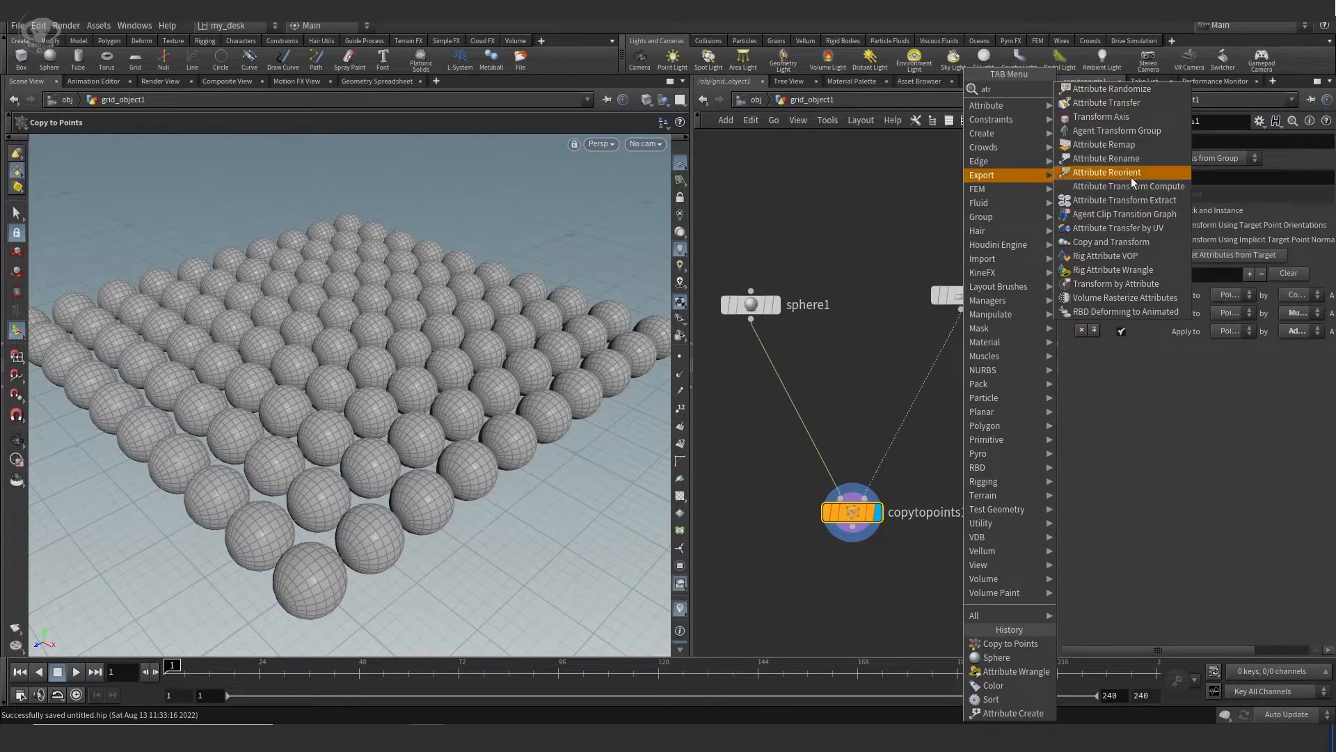
click(1167, 407)
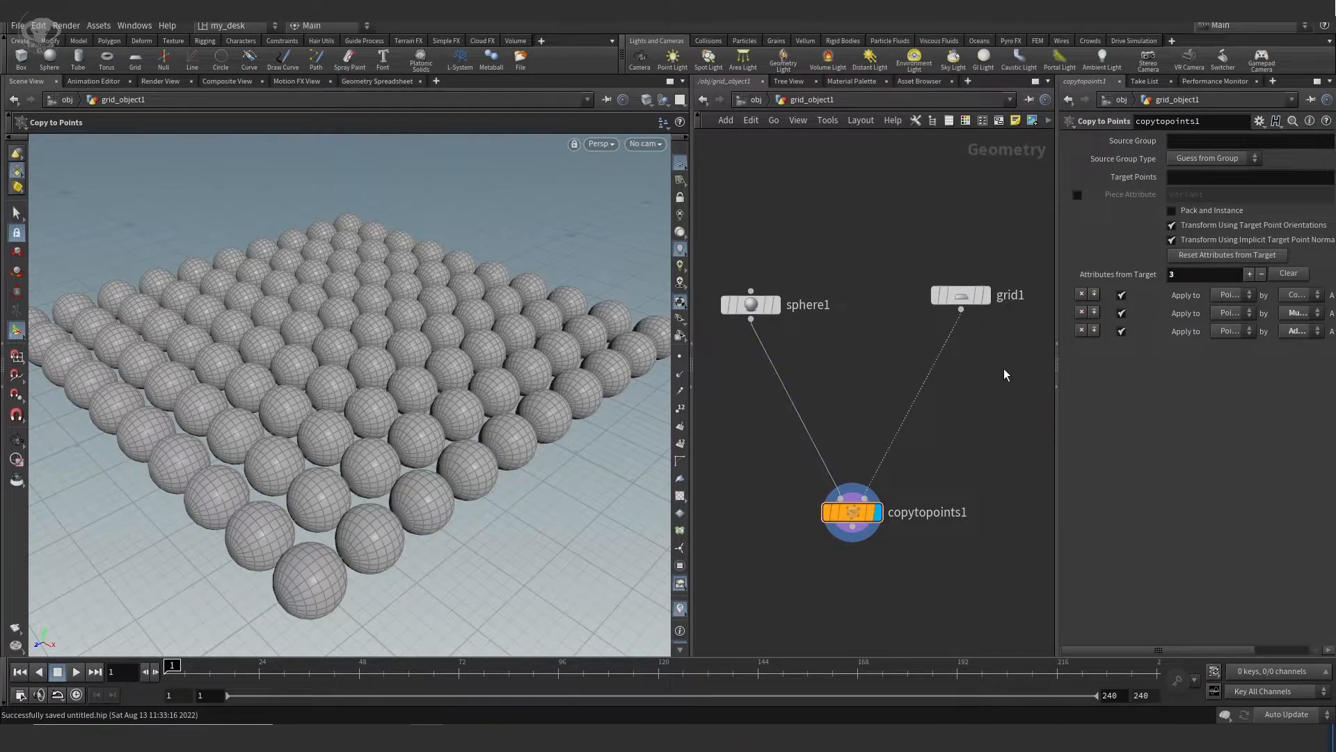
Insert an Attribute Wrangle node on the wire between grid1 and copytopoints1
key(Tab)
text(attr)
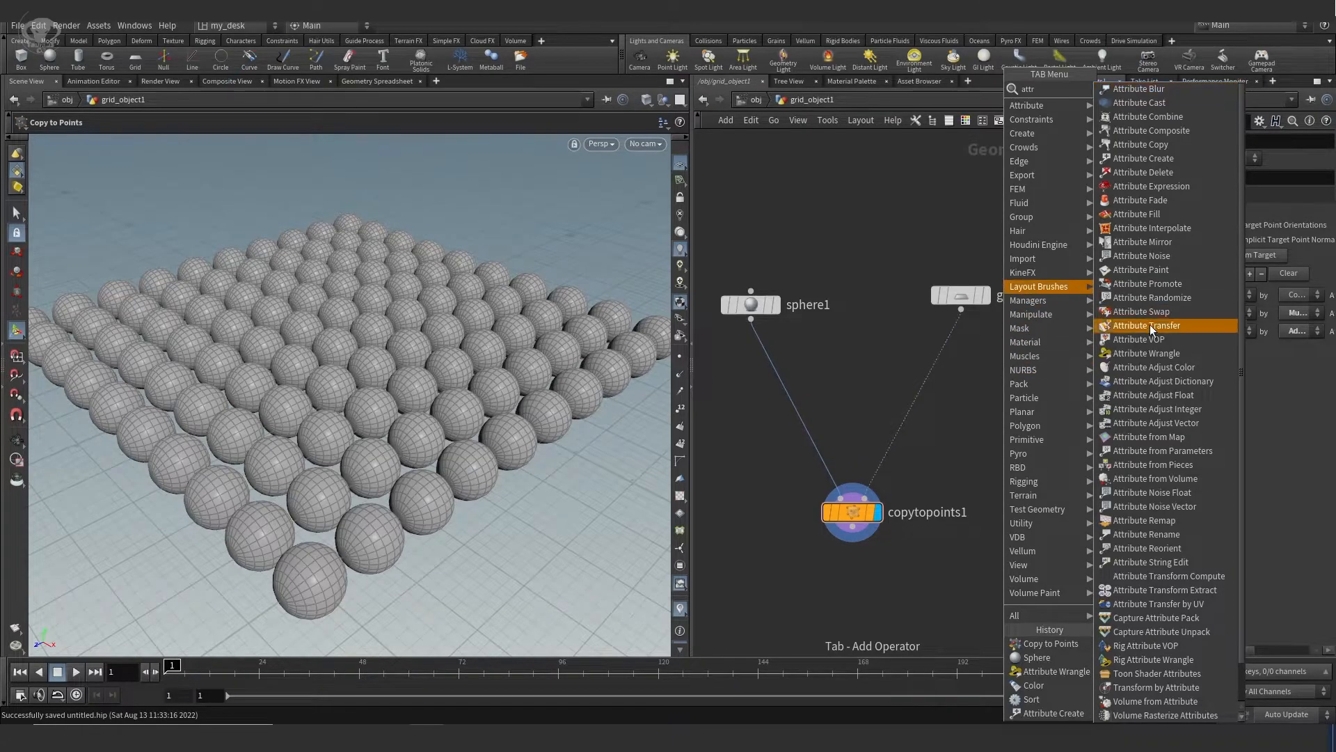
click(1152, 353)
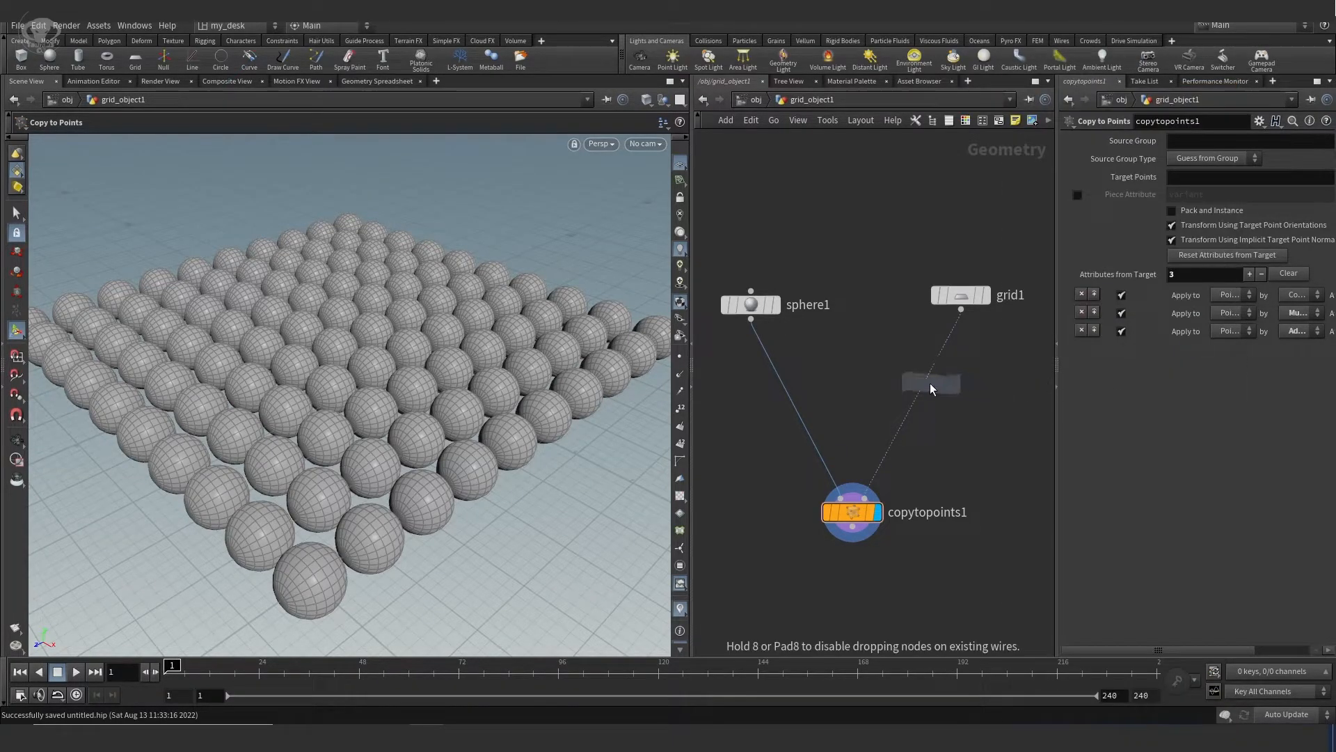
click(928, 383)
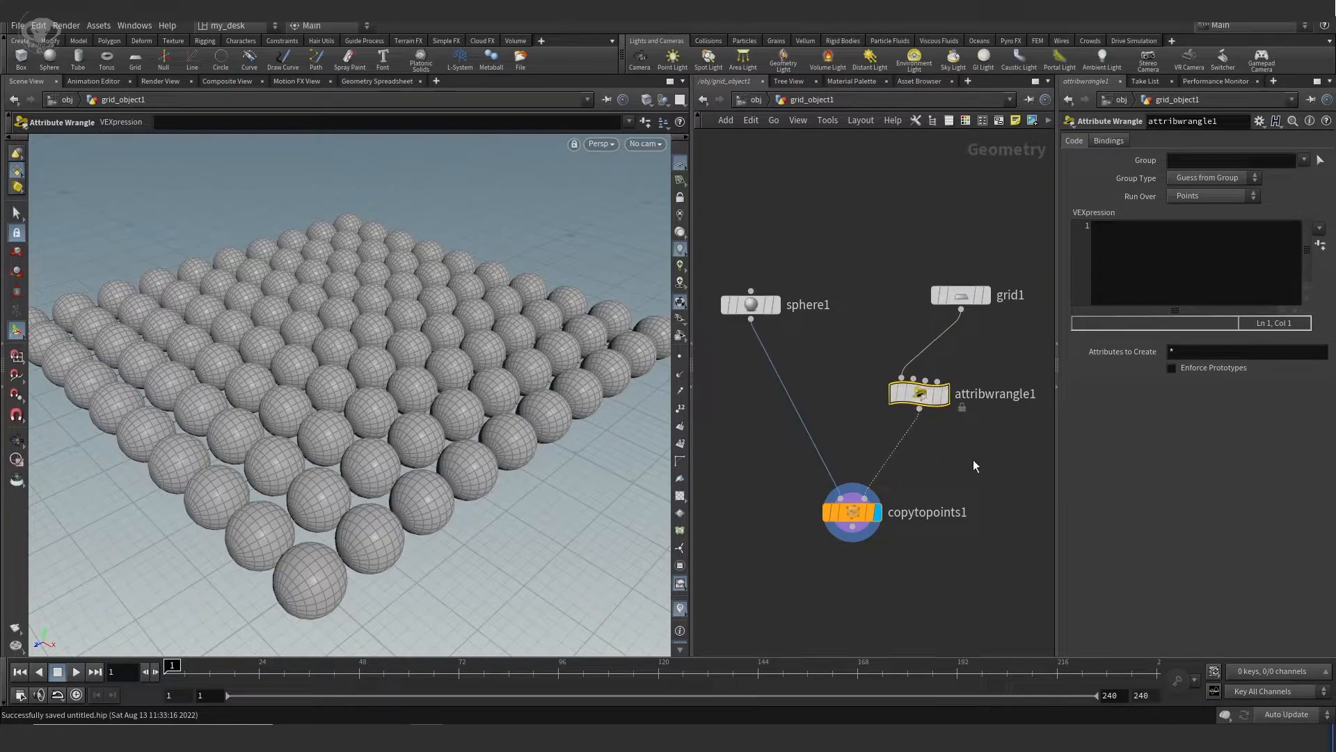
drag(919, 394, 914, 402)
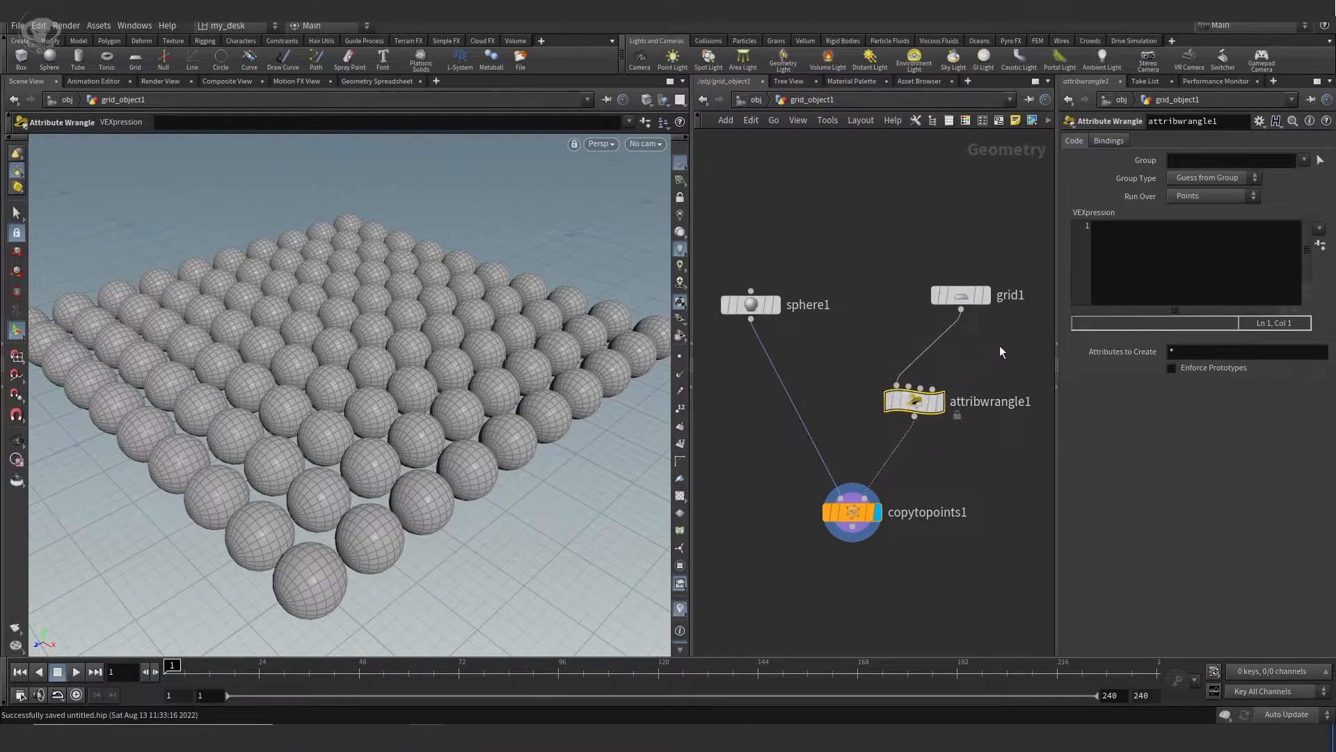
click(1156, 288)
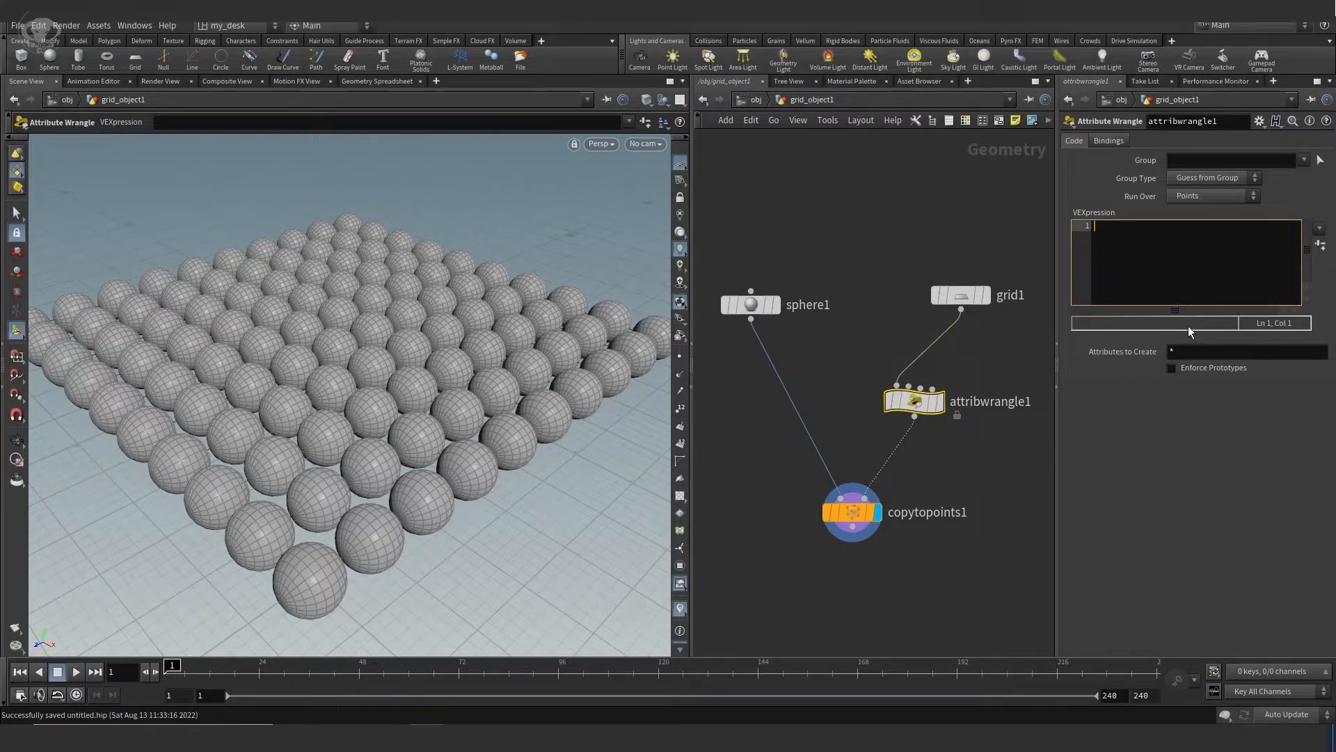
text(@)
text(p)
text(scla)
text(e)
key(BackSpace)
key(BackSpace)
key(BackSpace)
text(ale = rand)
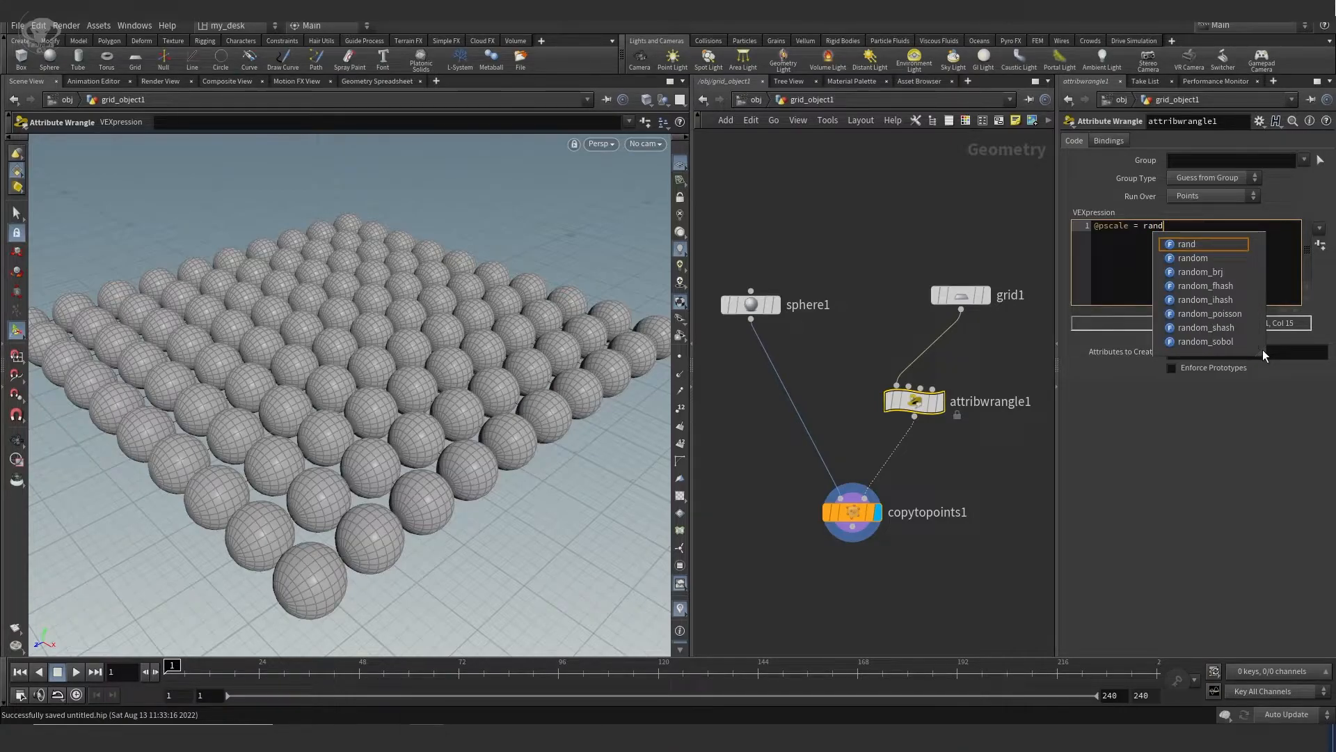
text(()
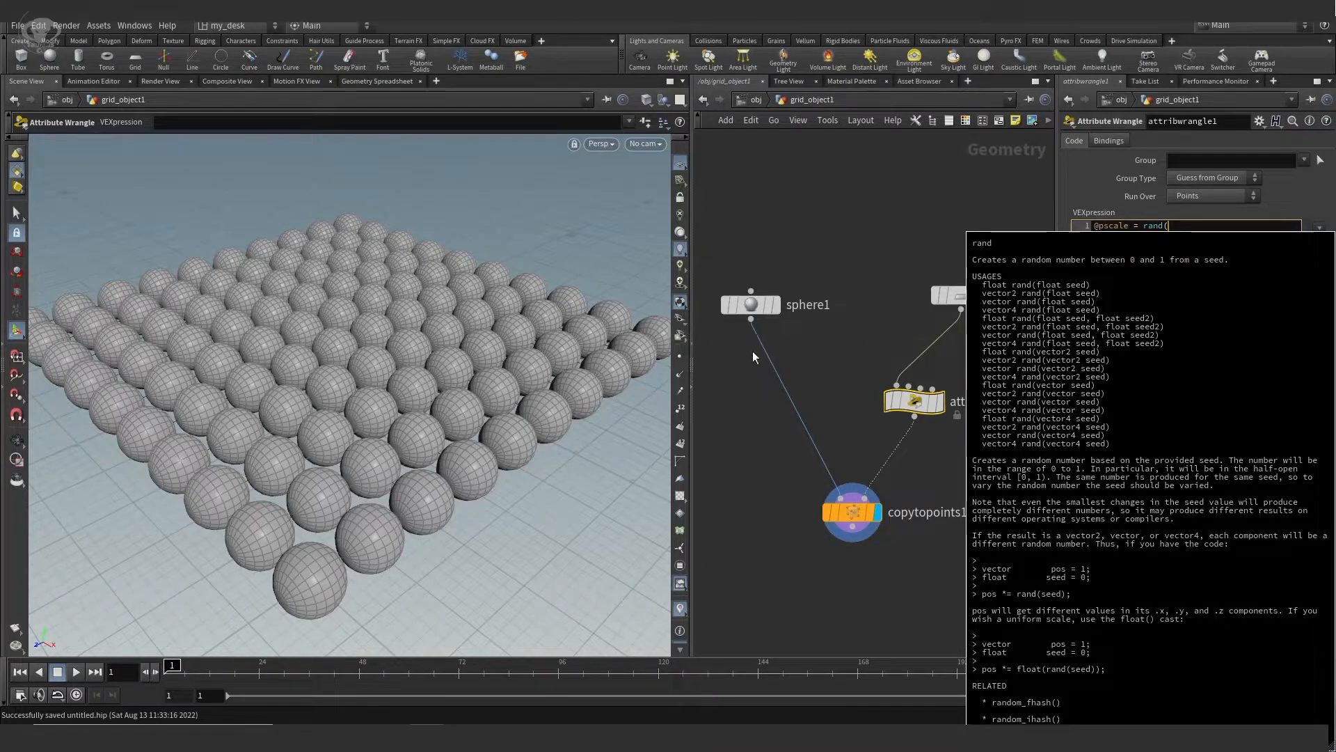
Display grid1 with point numbers turned on and examine how its points are numbered
click(802, 359)
click(947, 304)
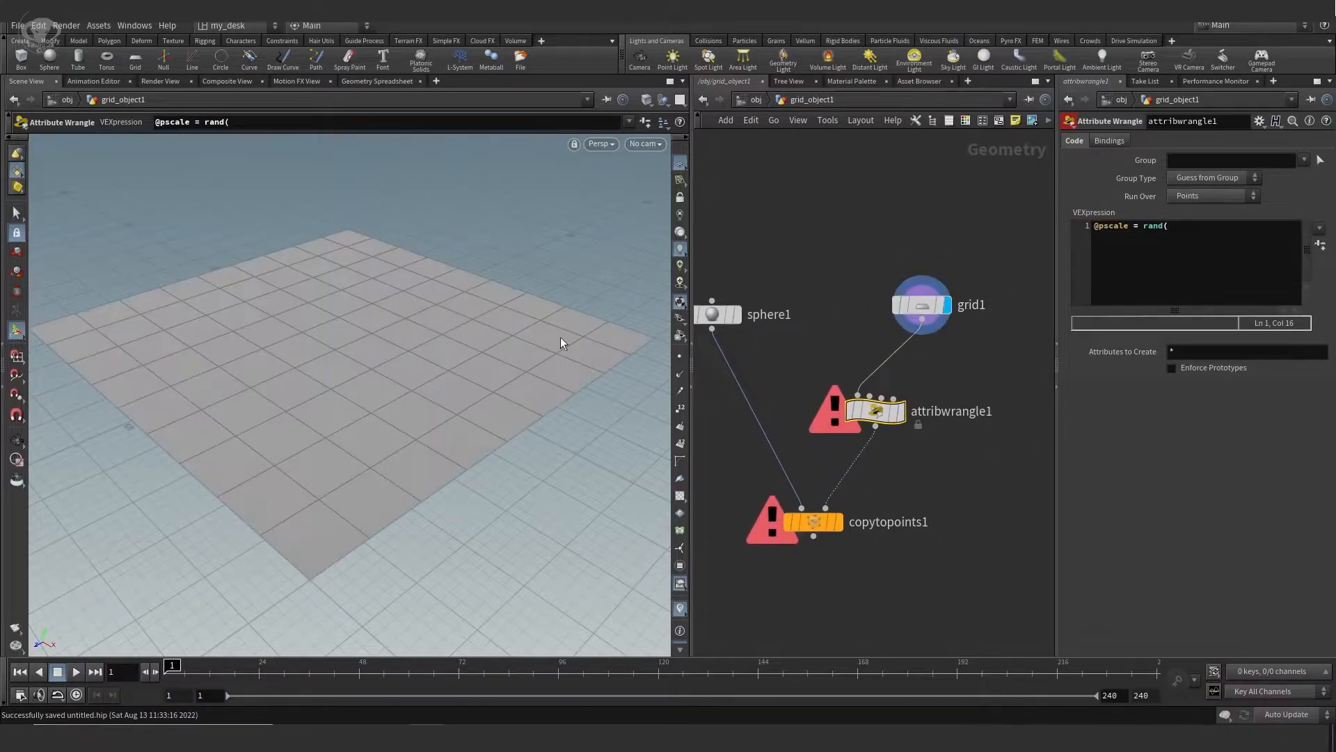
scroll(495, 339, up, 3)
key(Return)
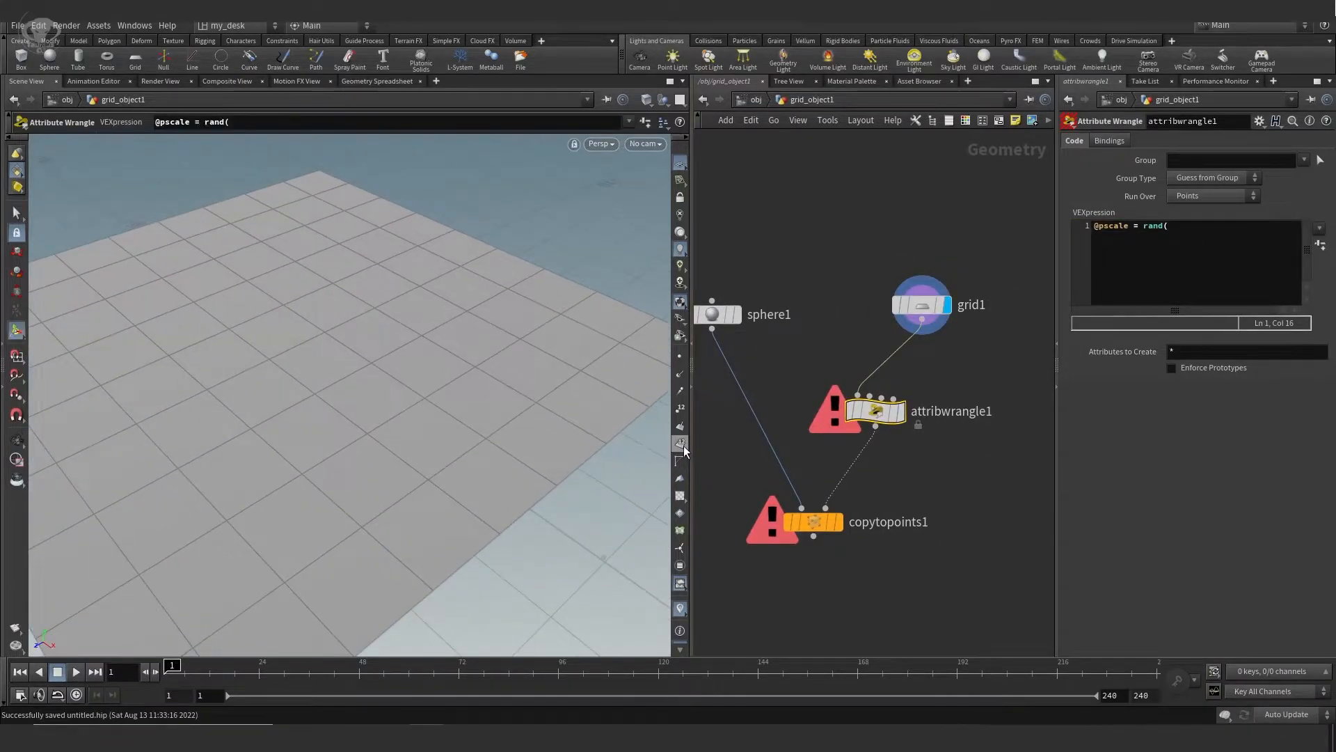
click(682, 408)
key(Escape)
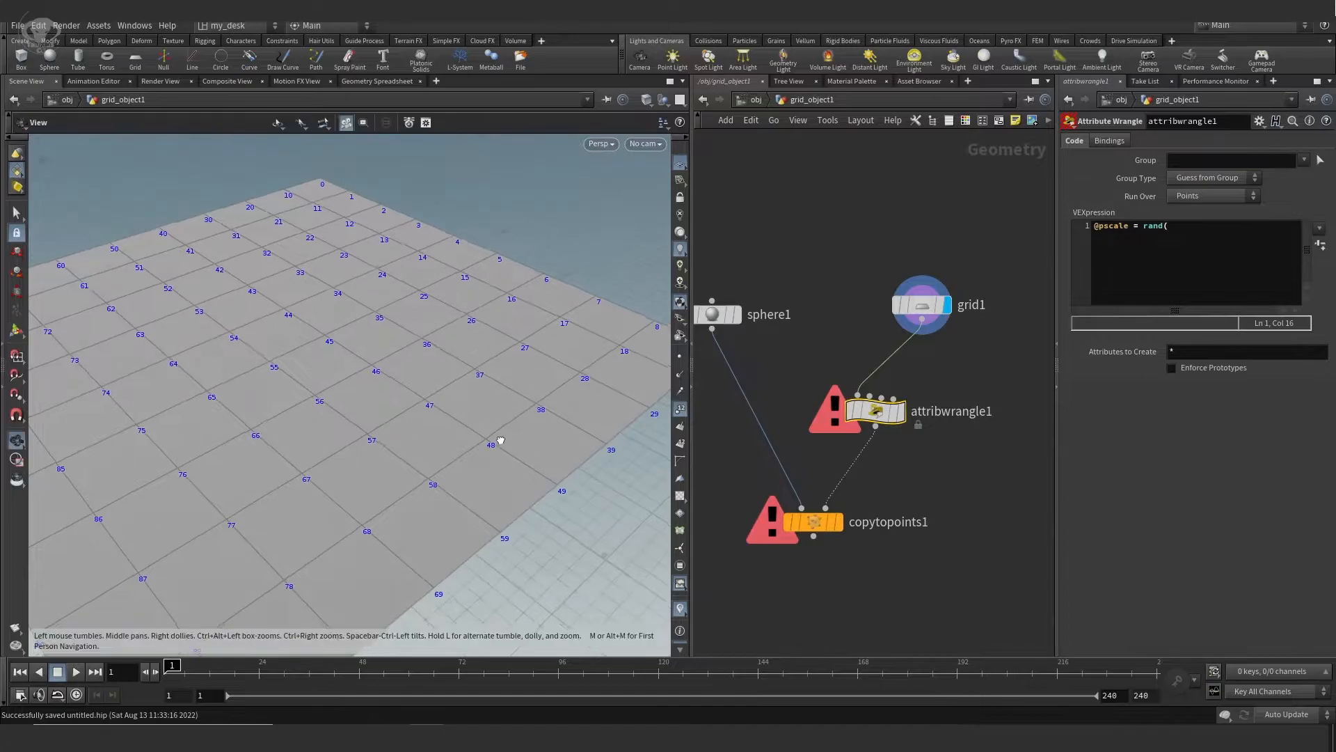
drag(495, 442, 500, 428)
right_drag(500, 427, 525, 361)
drag(487, 374, 423, 382)
key(Return)
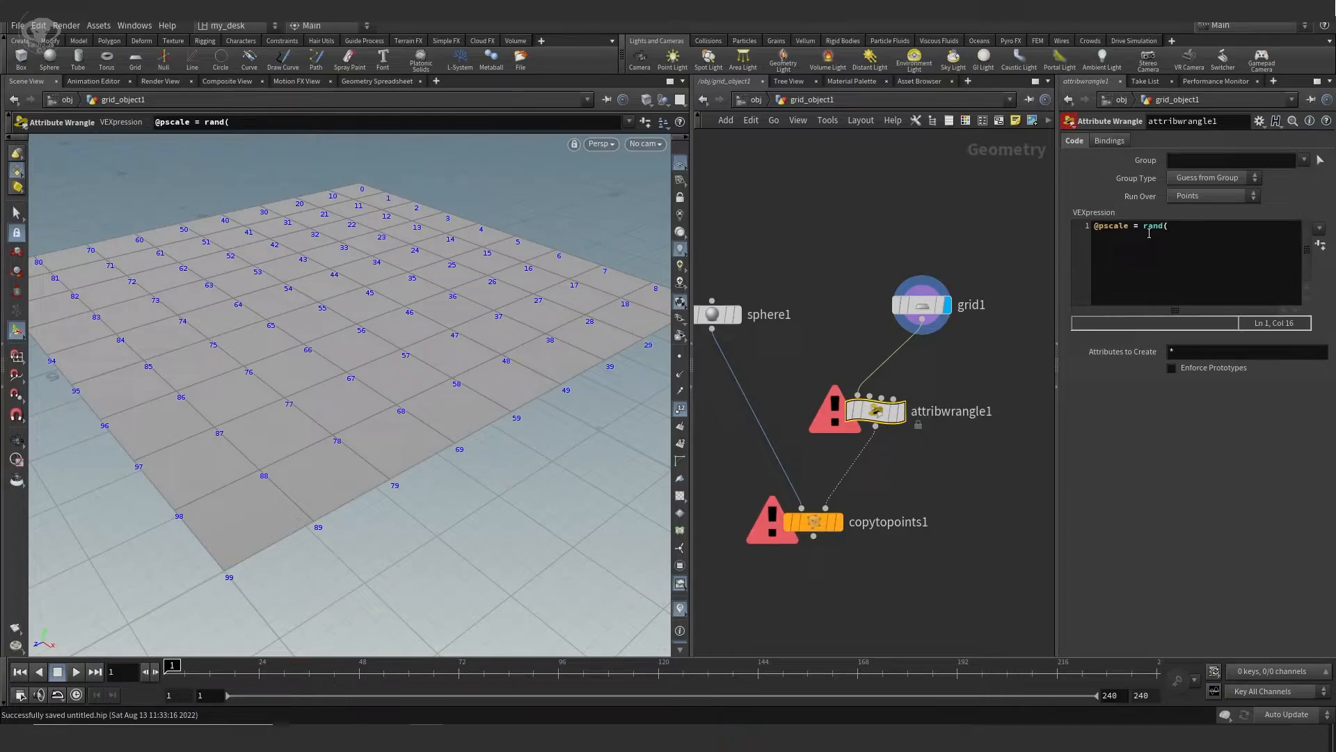
click(1170, 225)
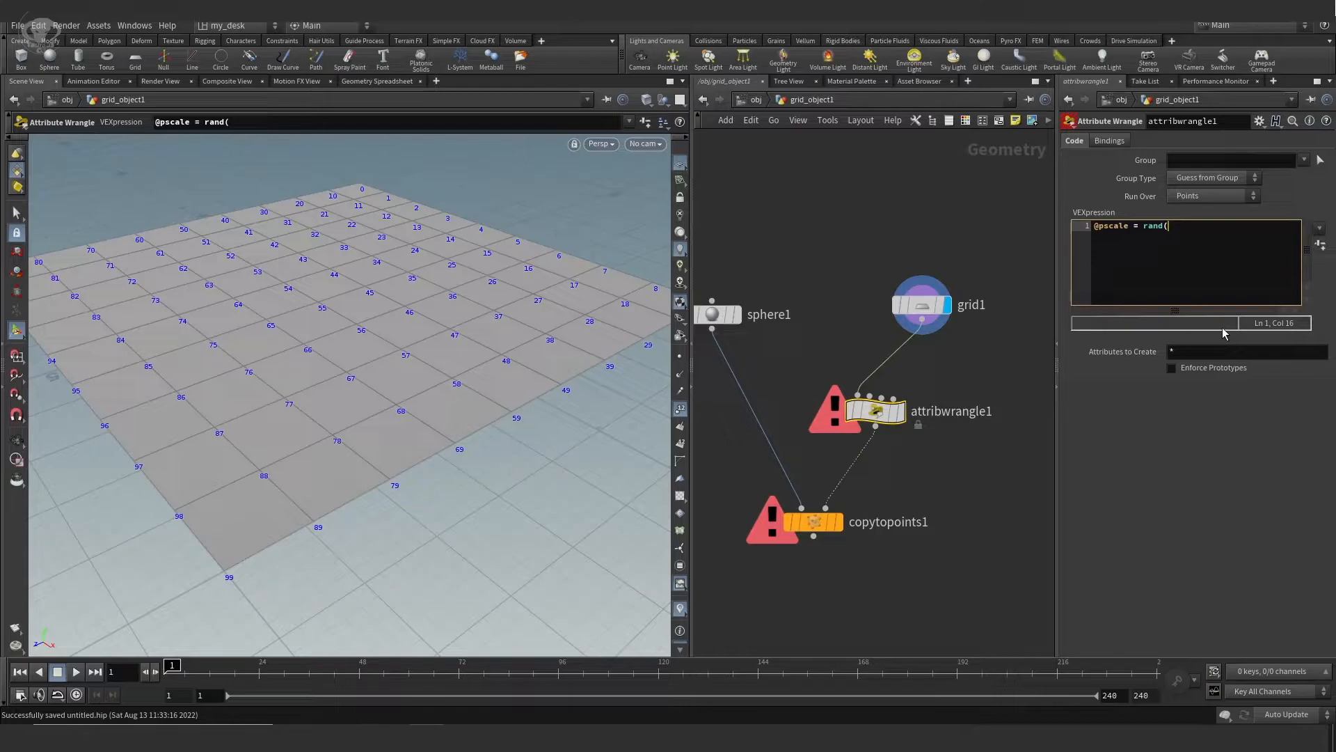
text(ptnum)
click(1168, 226)
text(@)
click(1211, 226)
text();)
click(1209, 454)
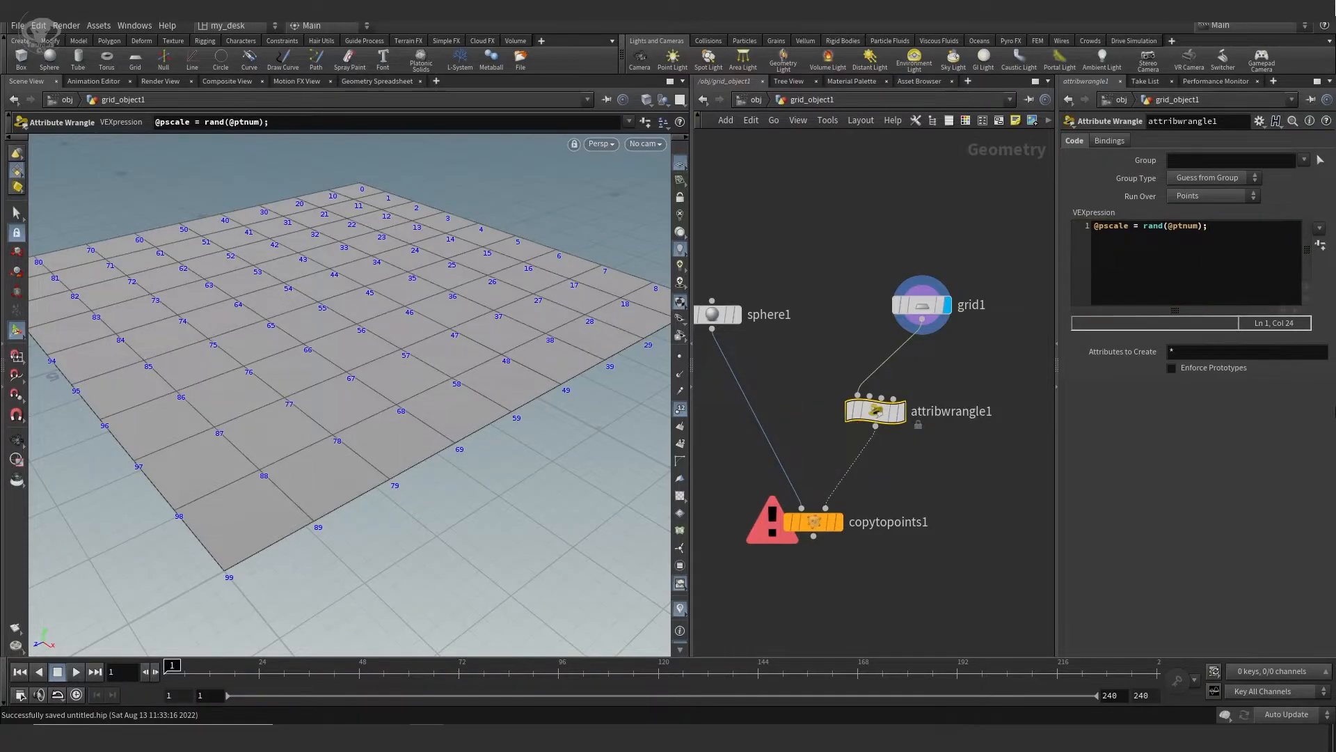
Display copytopoints1 with point numbers turned off, and move it and attribwrangle1 lower in the network
click(838, 521)
alt+drag(511, 457, 699, 455)
click(679, 409)
alt+drag(537, 440, 560, 418)
drag(833, 525, 832, 558)
drag(876, 412, 870, 449)
alt+drag(470, 494, 406, 425)
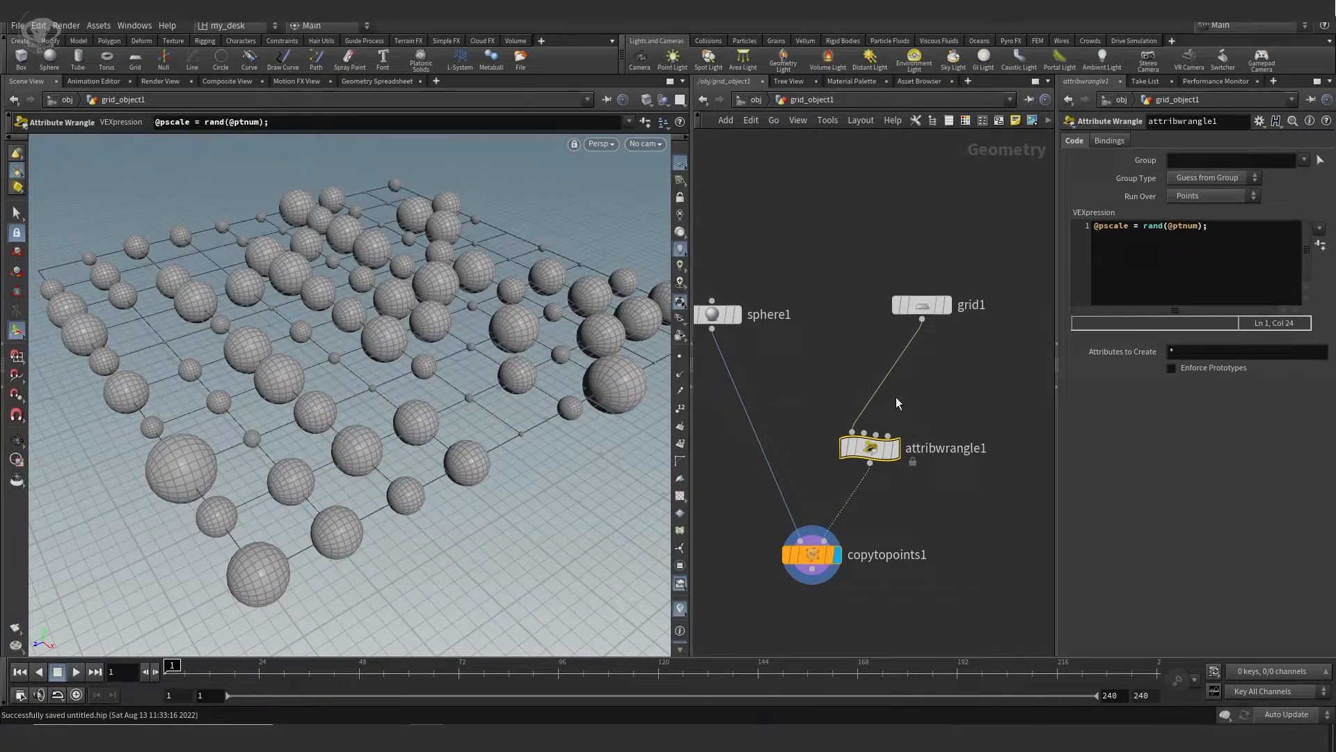
Insert a Sort node between grid1 and attribwrangle1 and set its Point Sort to Random
mouse_move(918, 297)
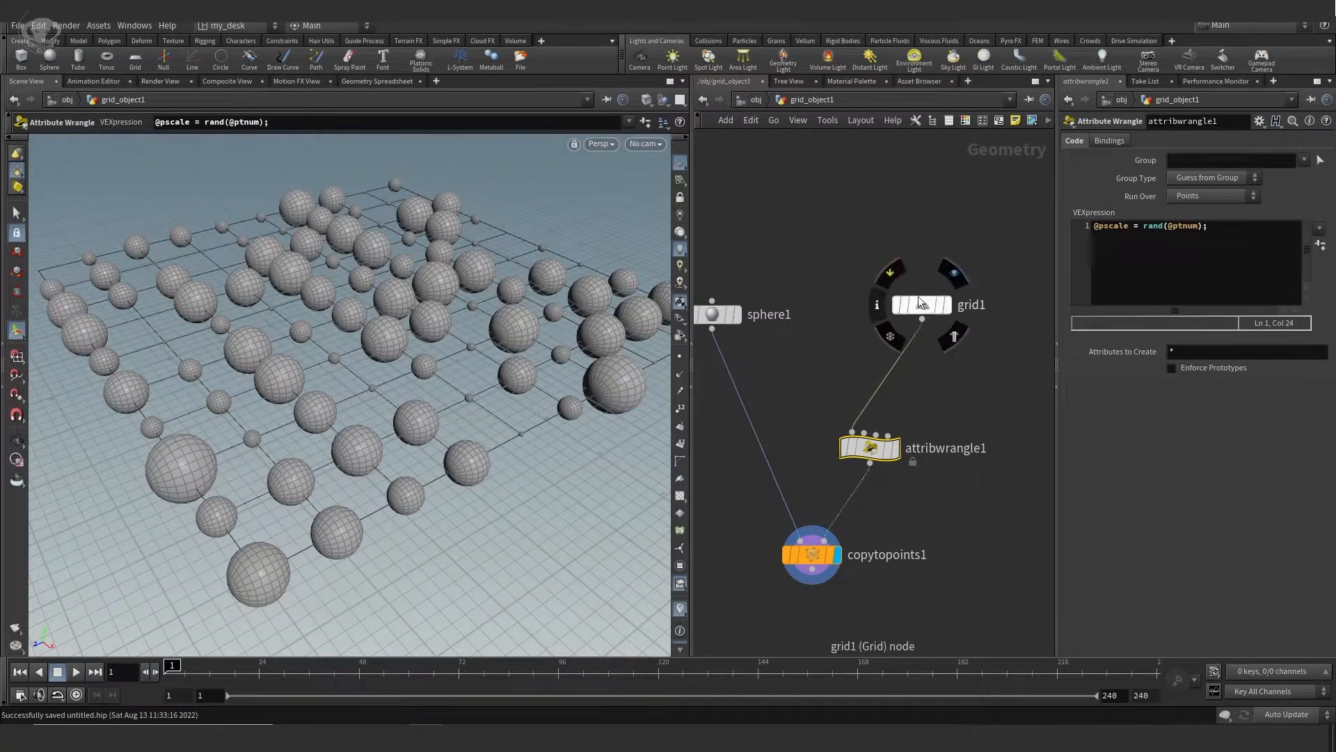
drag(920, 302, 915, 266)
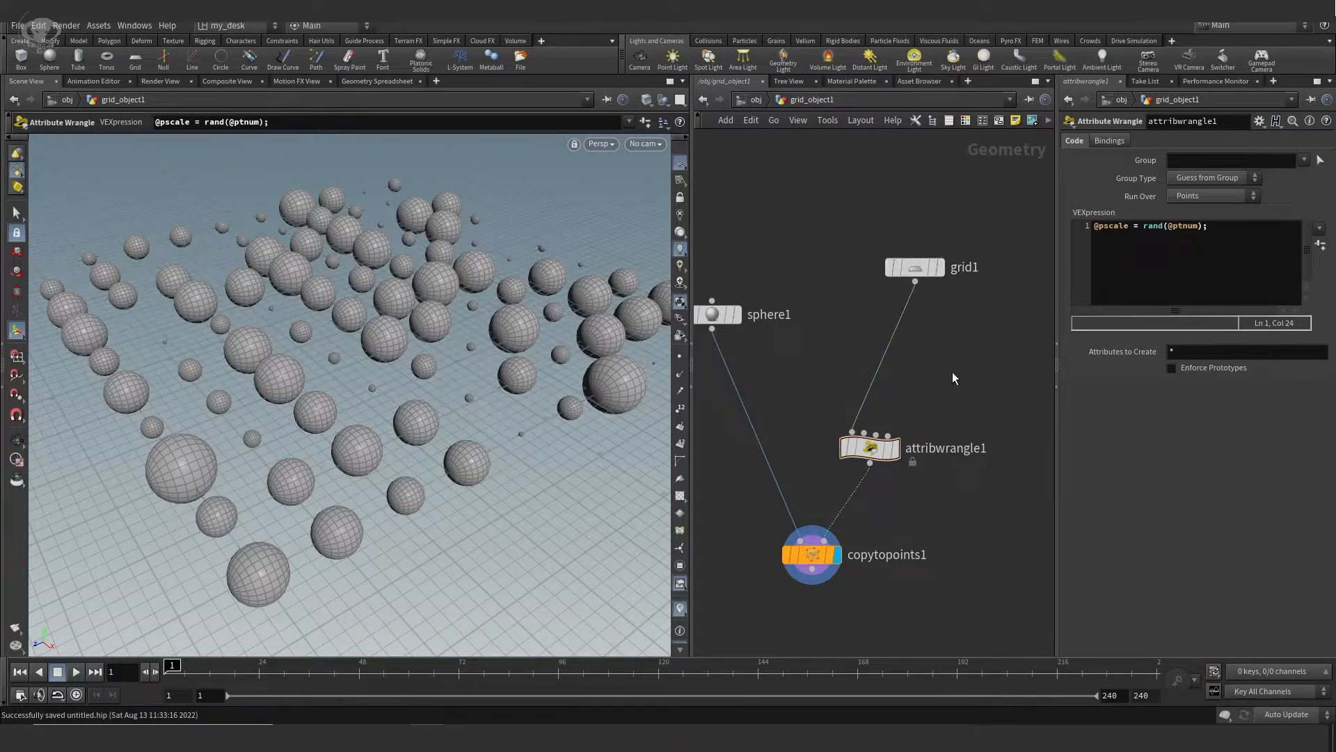
key(Tab)
text(sort)
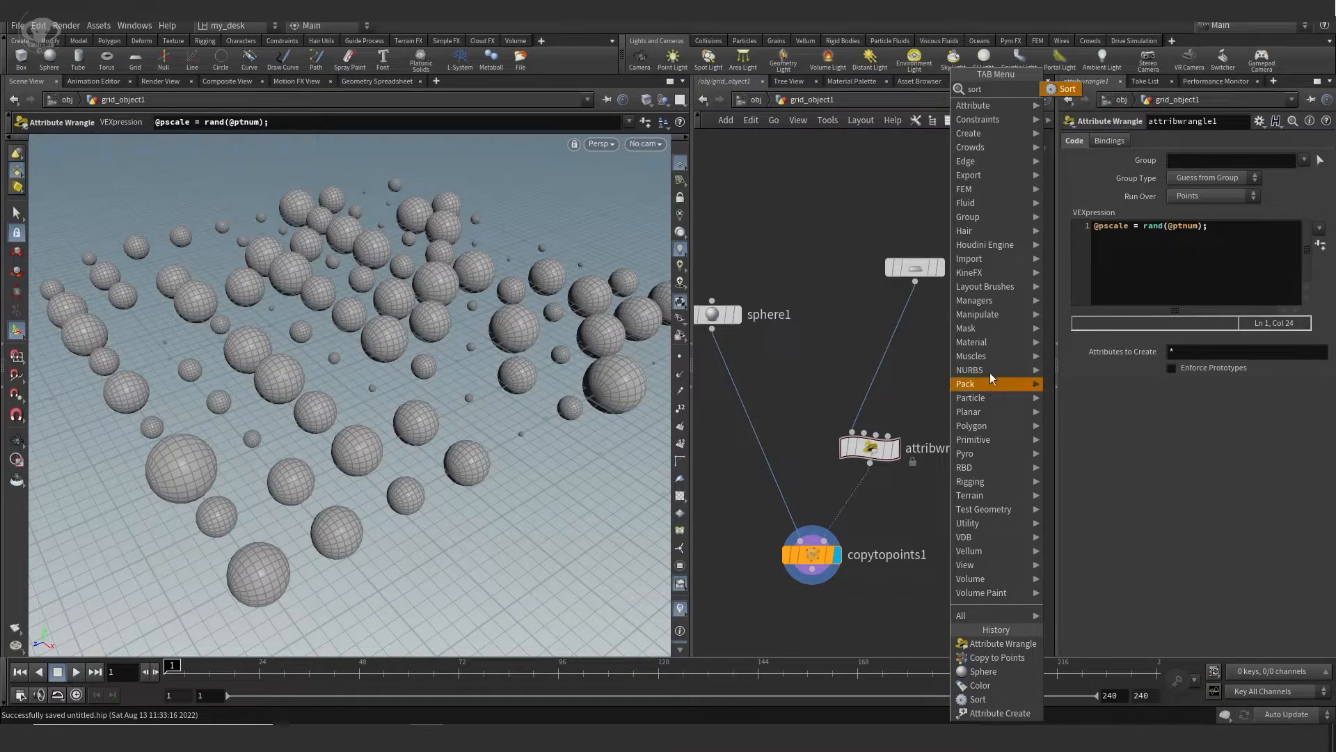
click(1062, 89)
click(896, 346)
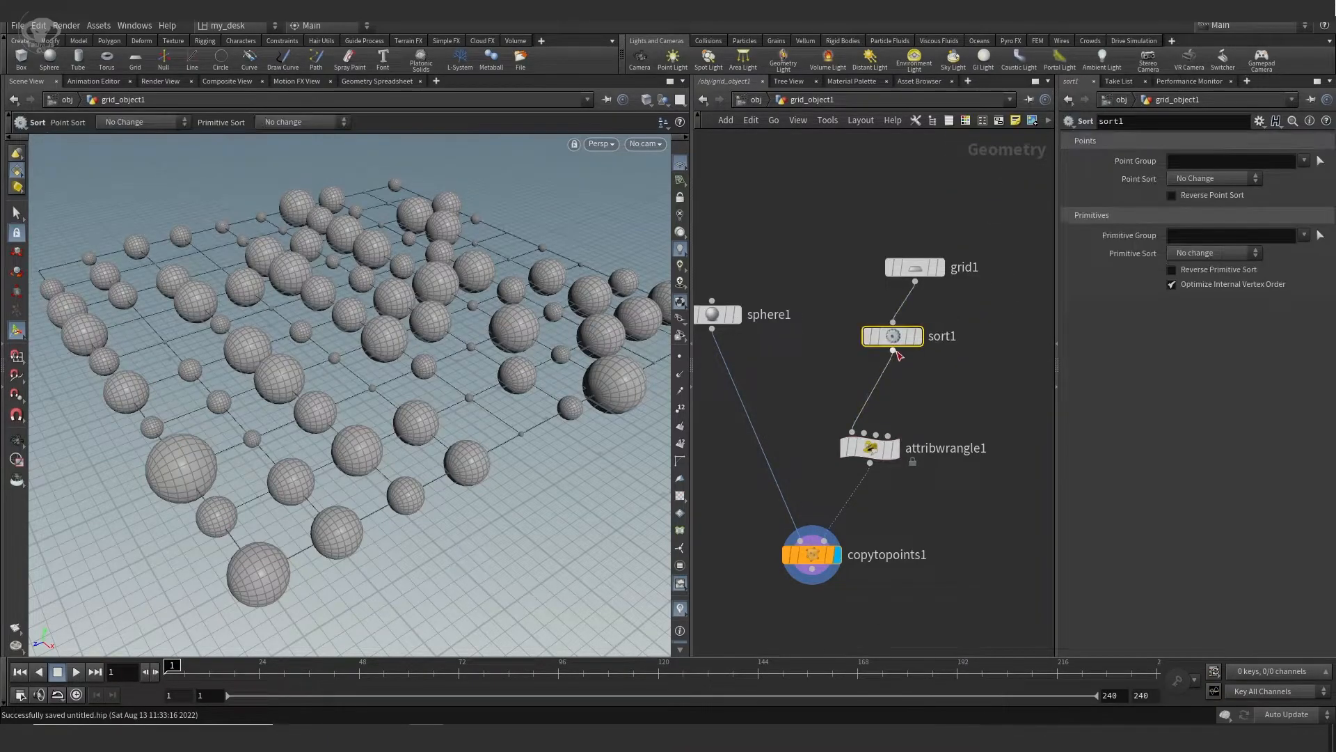
drag(408, 403, 419, 370)
key(Return)
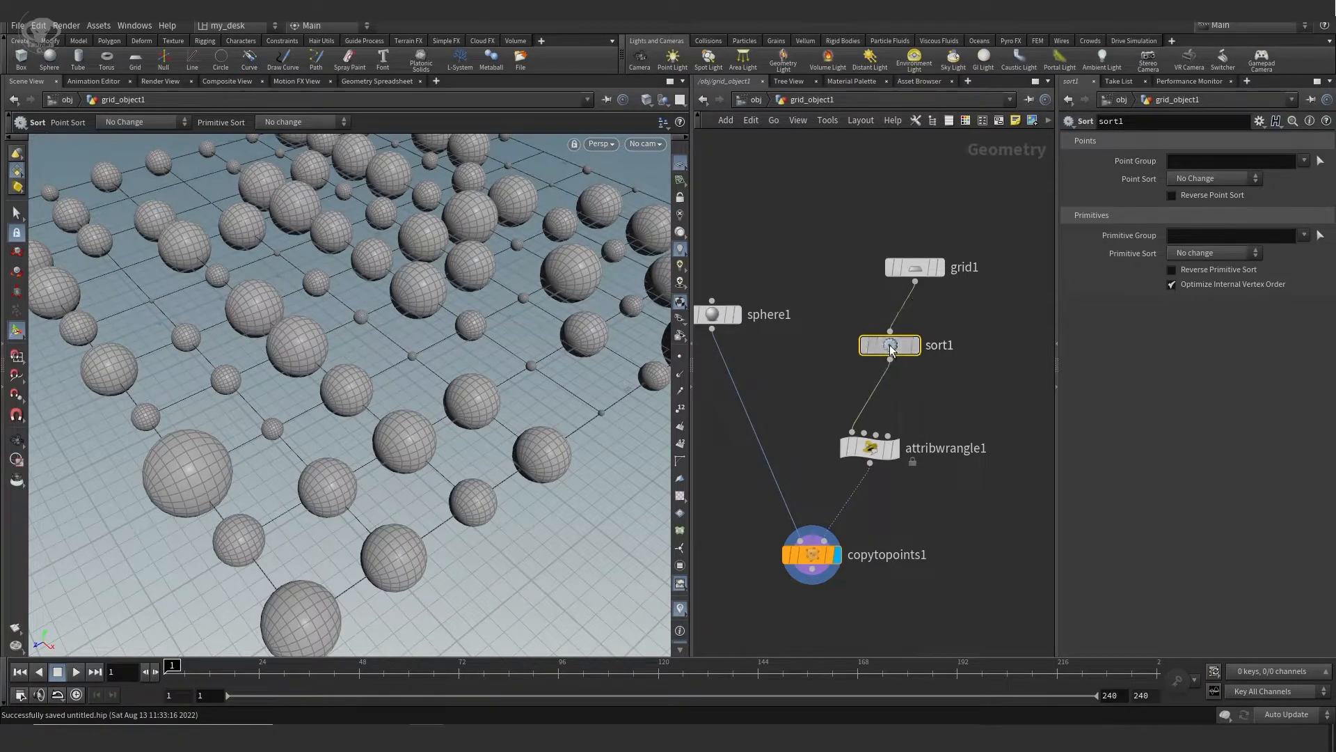
click(1226, 178)
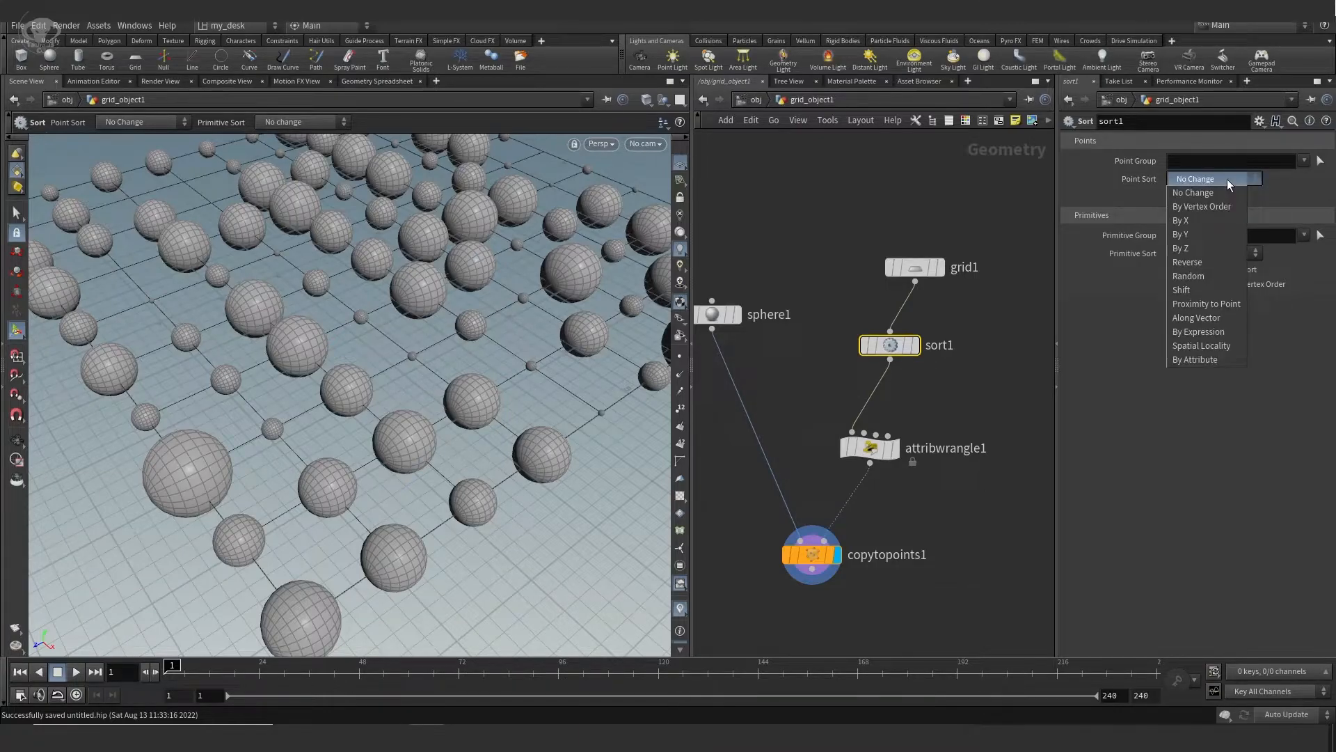
click(1201, 275)
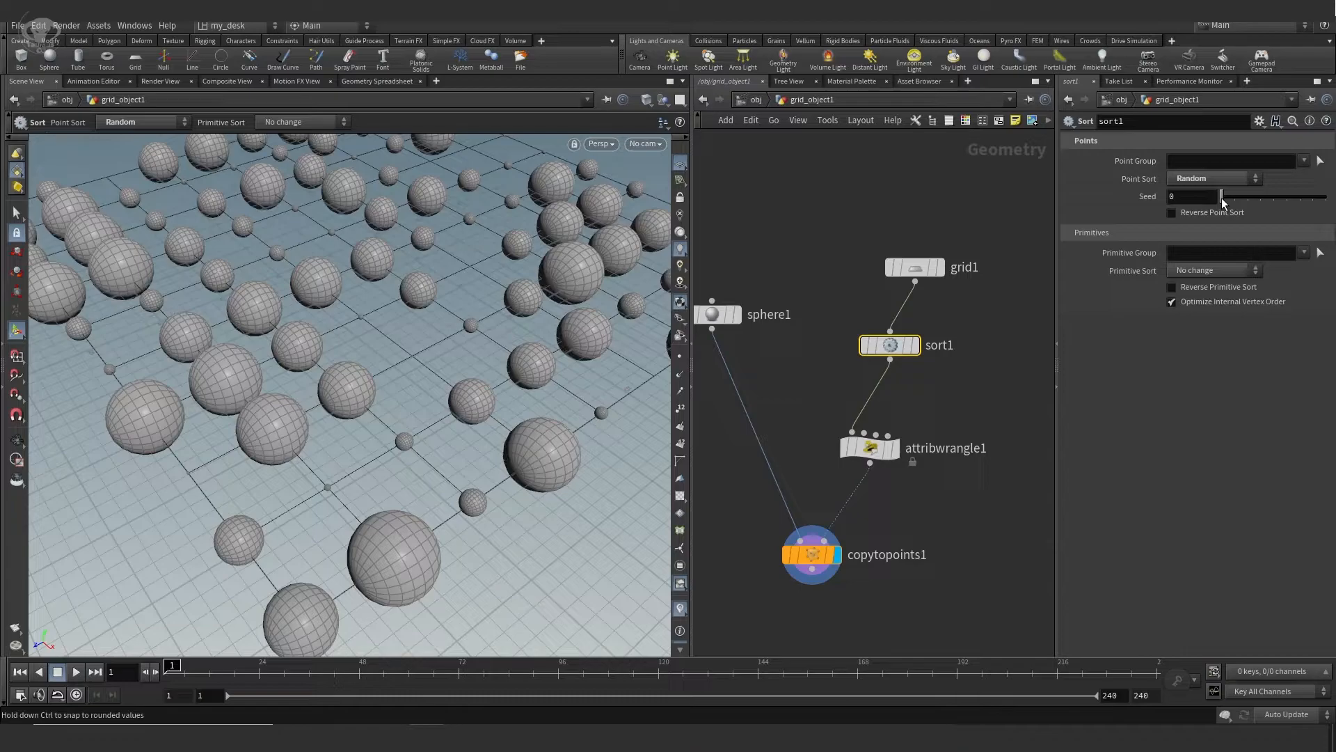
Display sort1 with point numbers turned on and set its random sort Seed to 3
click(913, 267)
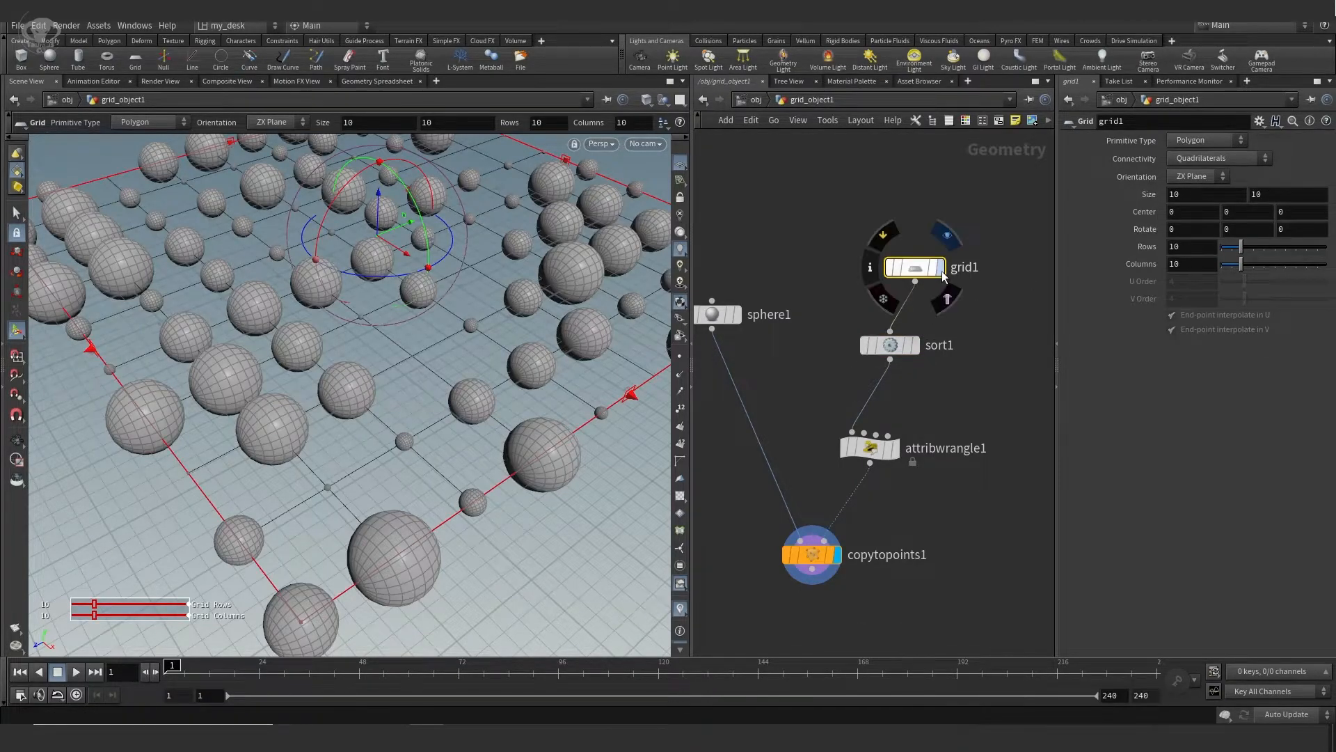
click(914, 345)
click(680, 408)
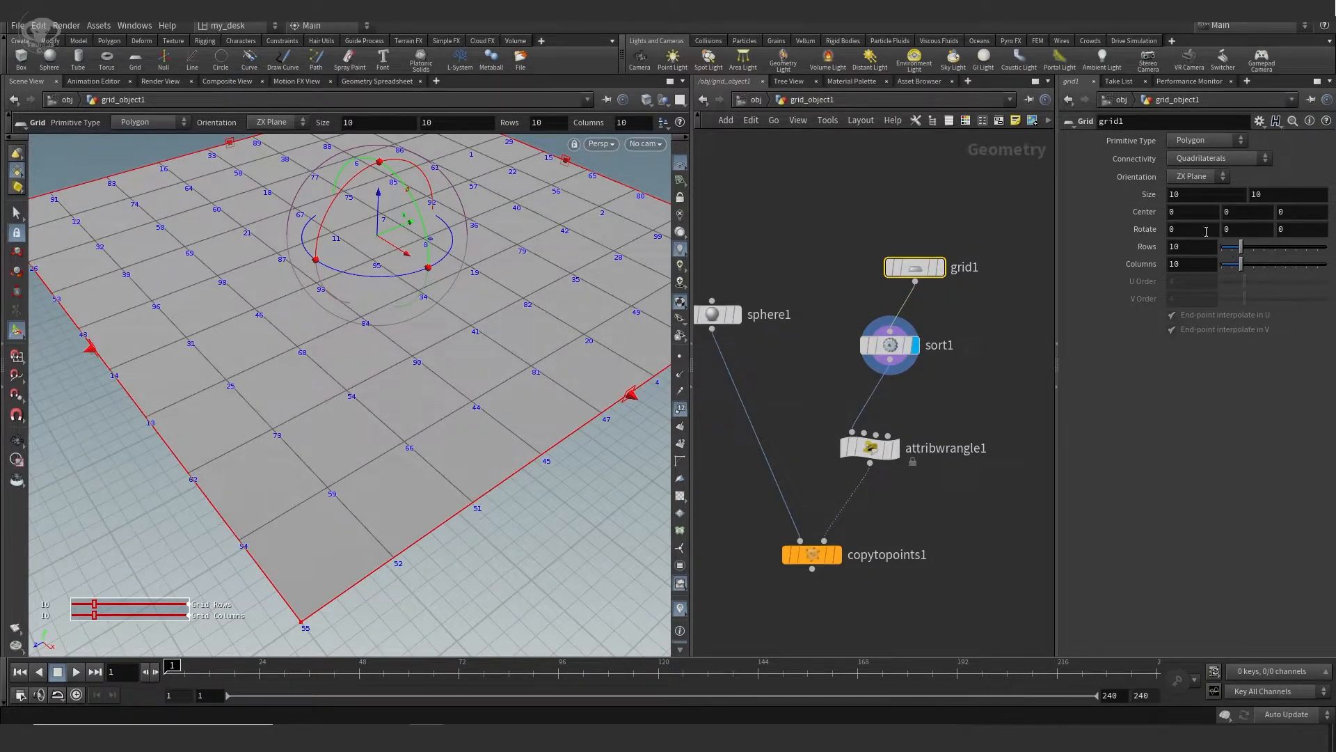
click(890, 345)
drag(1226, 202, 1225, 204)
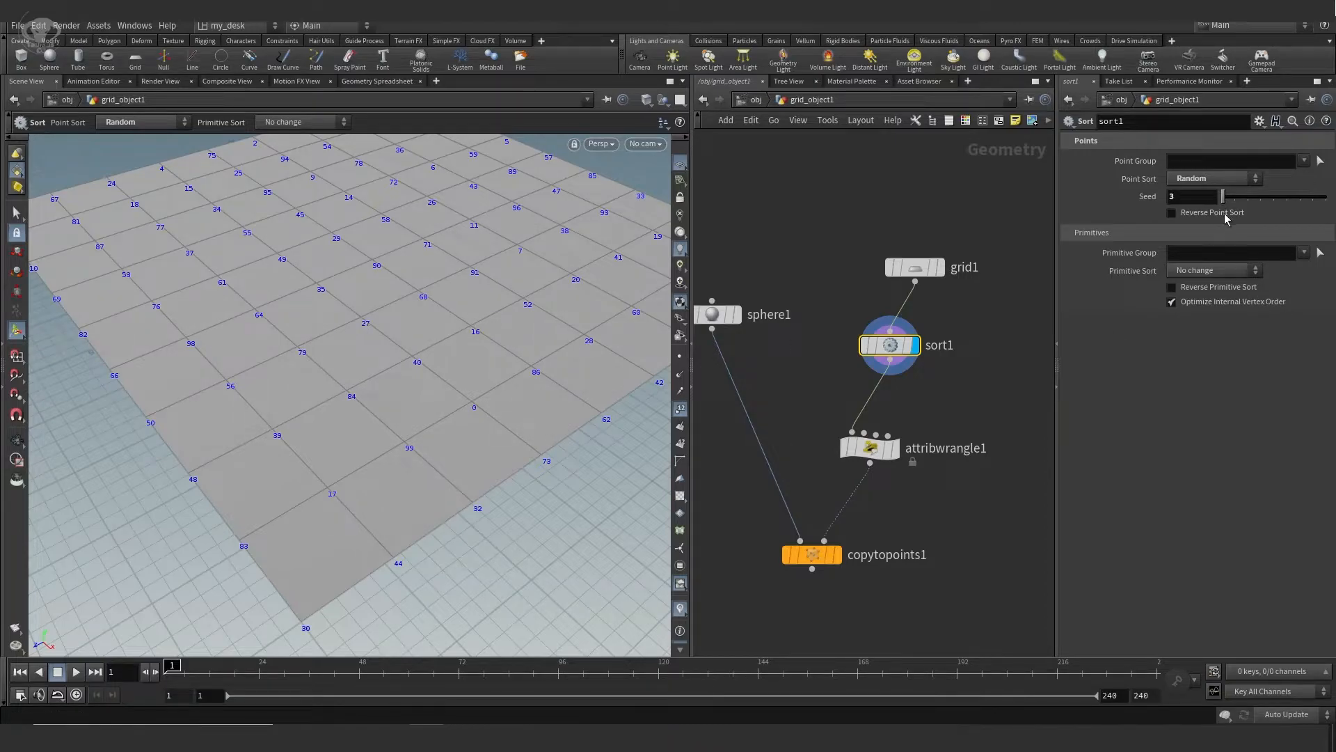
Display copytopoints1 with point numbers turned off and set sort1's Seed to 43 to reshuffle the sphere sizes
click(837, 555)
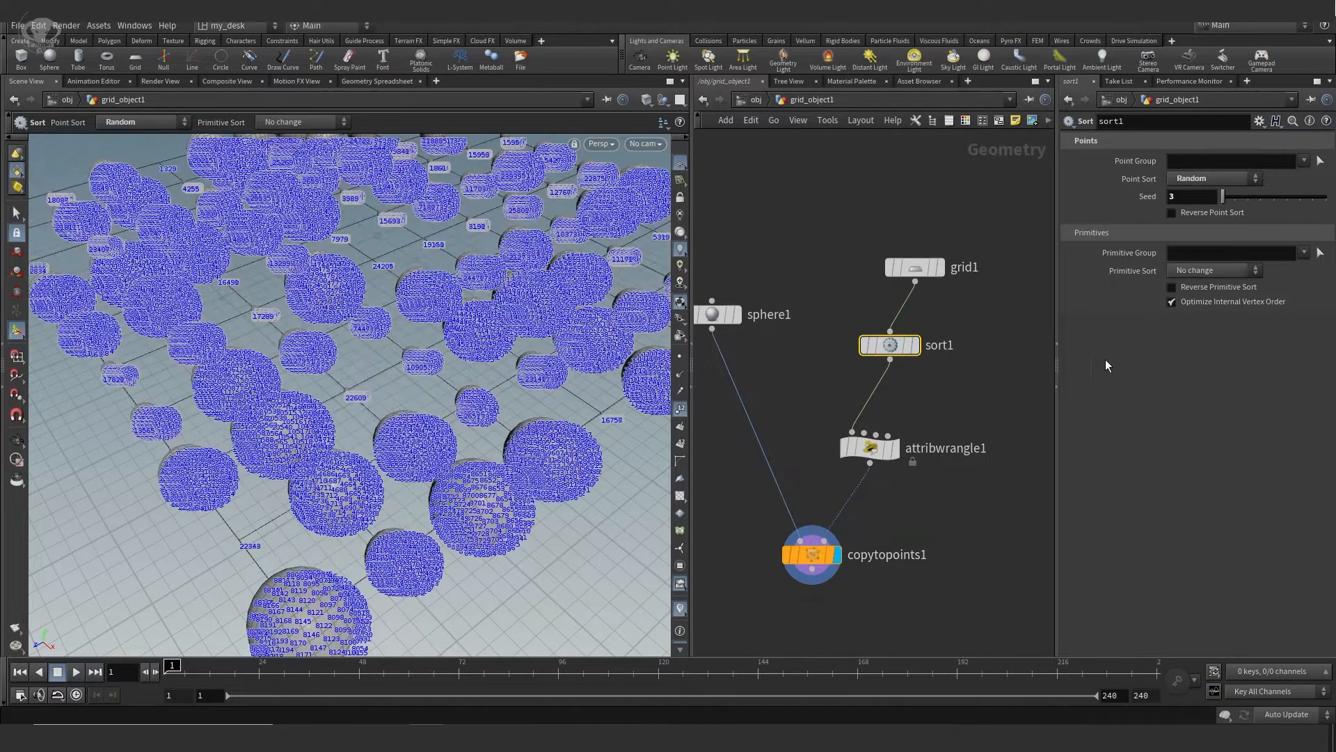
click(680, 409)
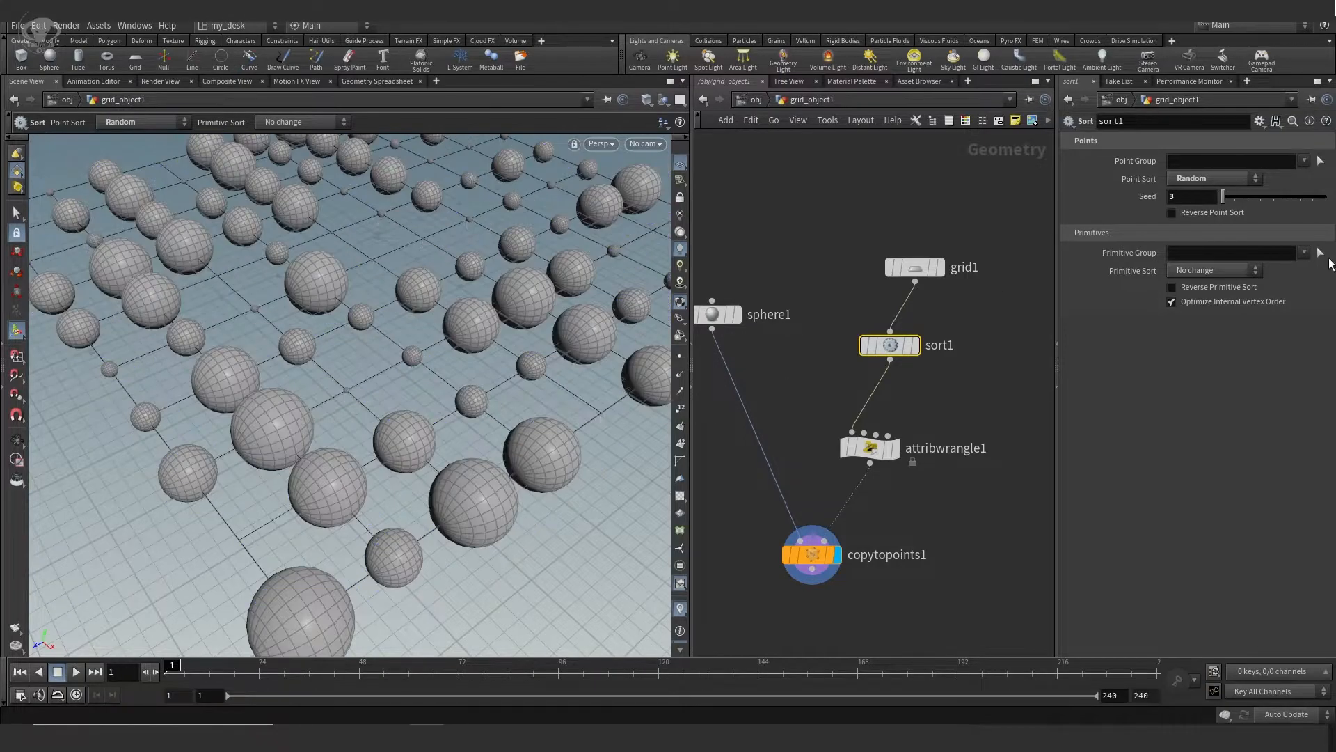
drag(1227, 198, 1243, 203)
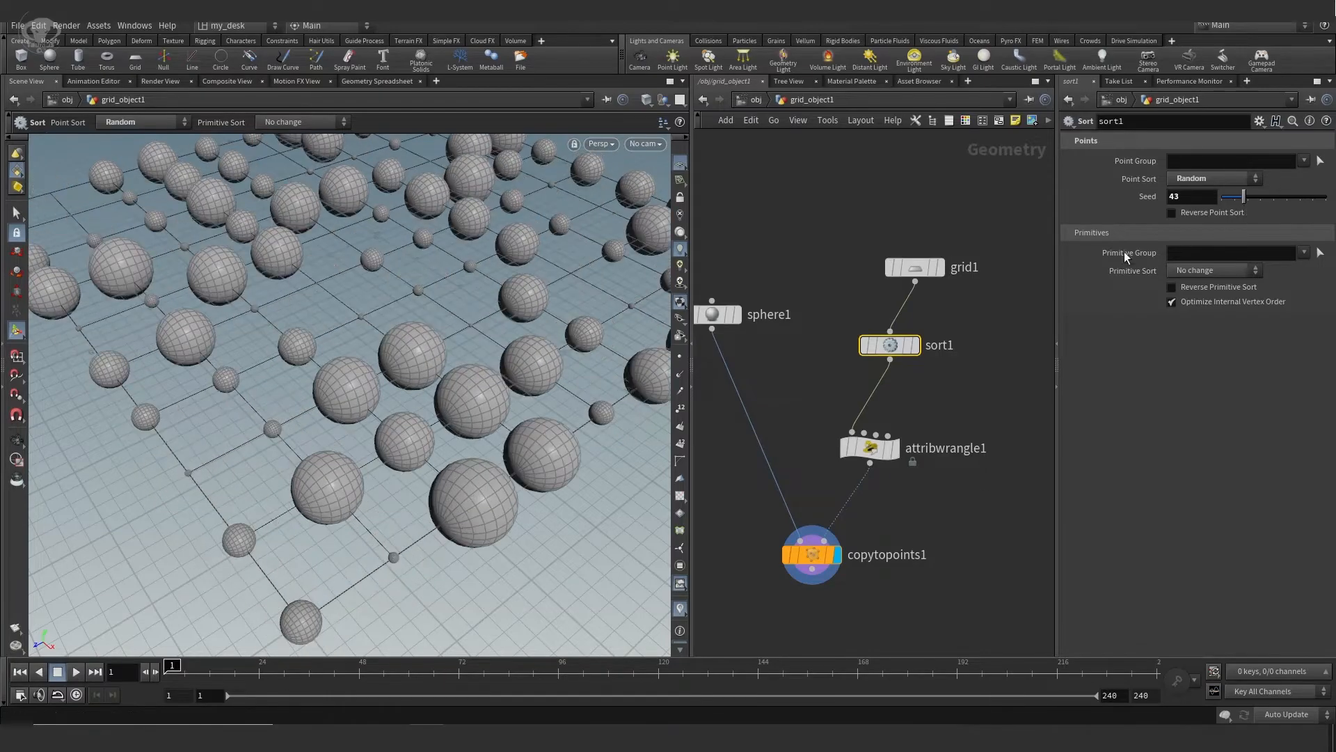
key(Escape)
alt+right_drag(451, 501, 415, 453)
alt+drag(415, 453, 538, 382)
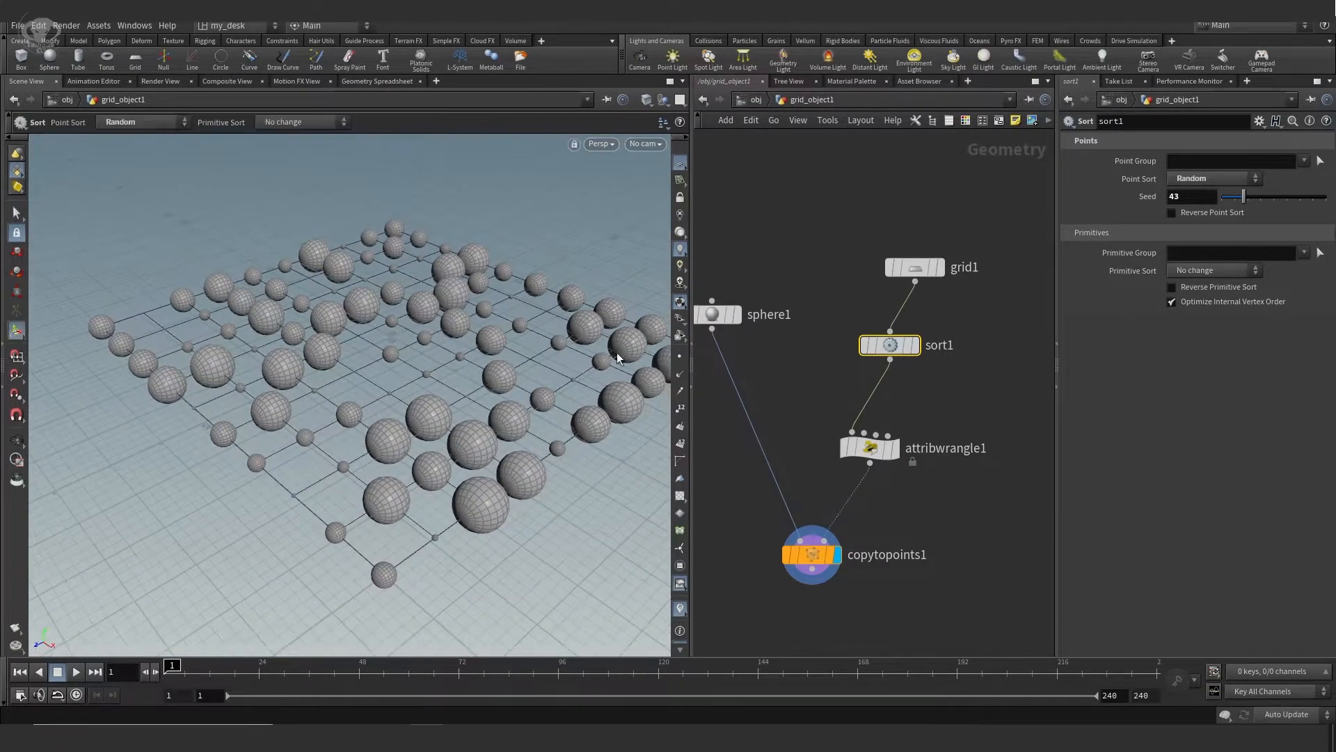
click(870, 447)
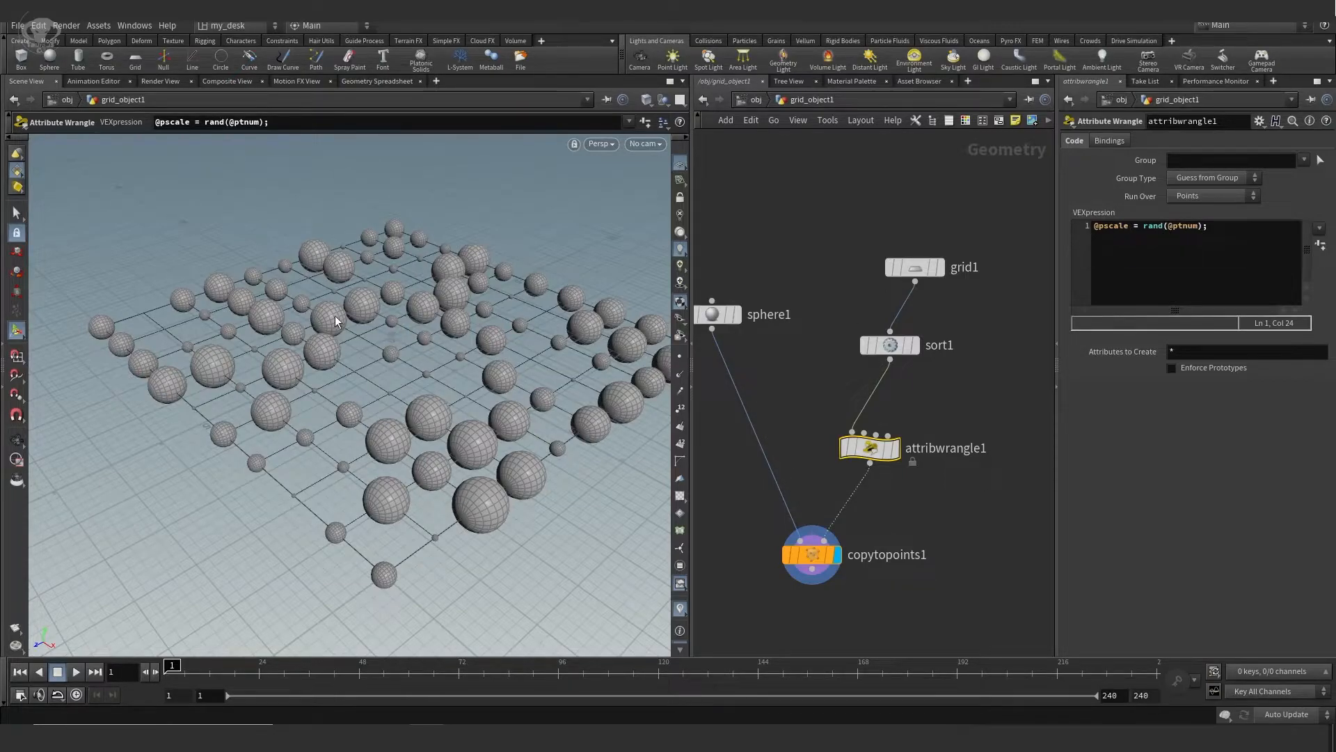
alt+drag(440, 369, 430, 354)
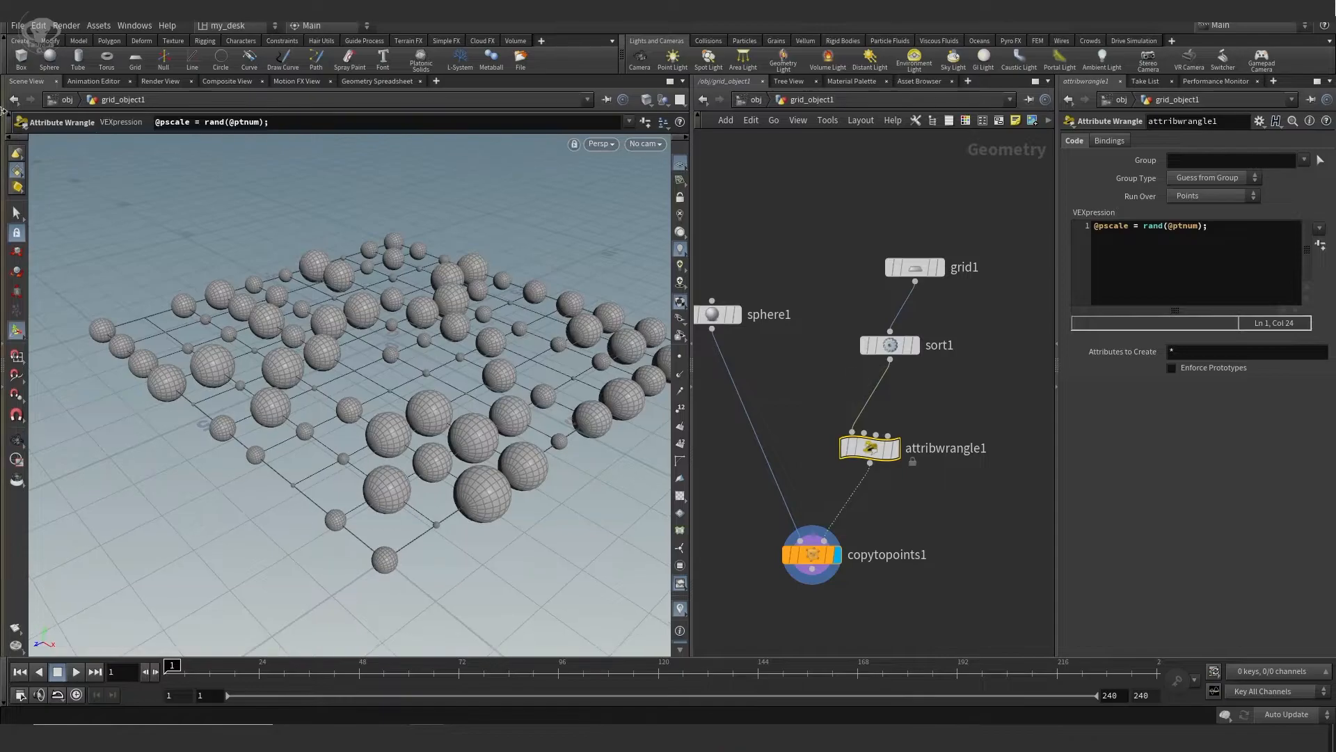
Open the recent file $HIP/Desktop/untitled.hip in place of the current scene
click(14, 26)
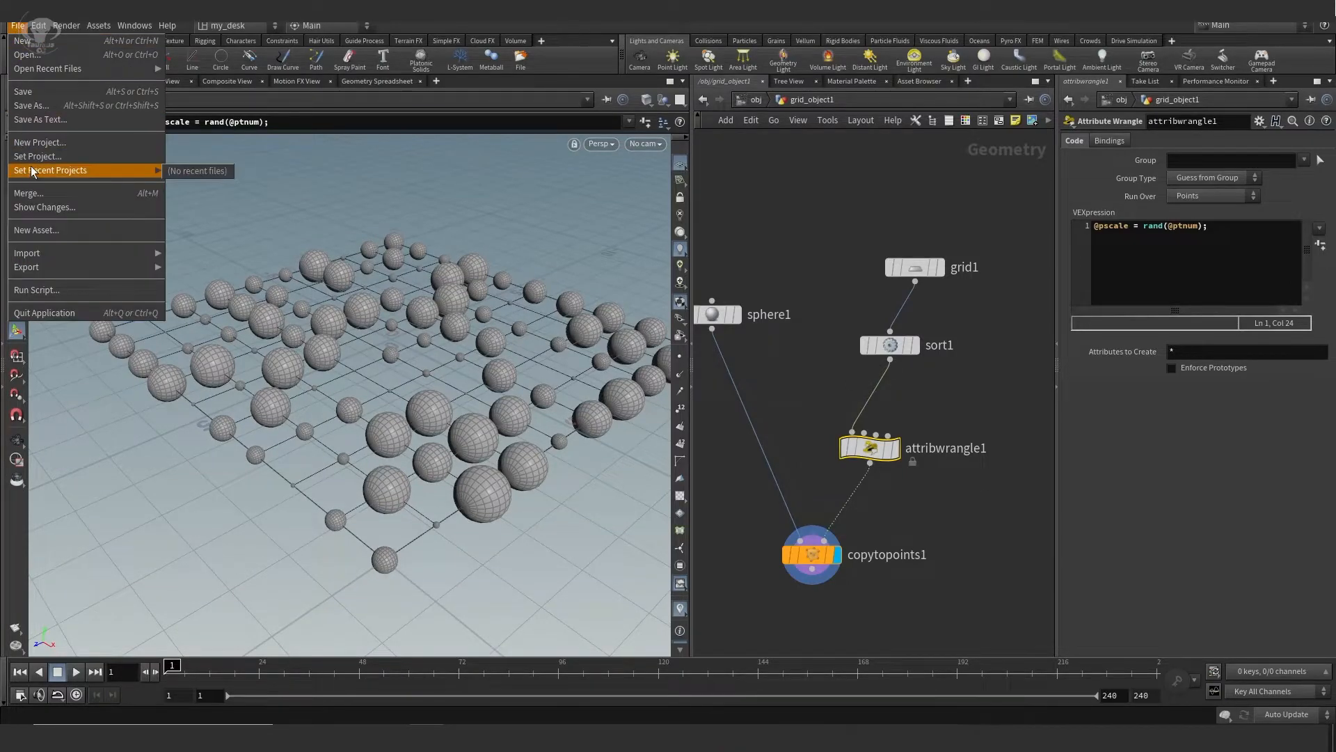
mouse_move(68, 71)
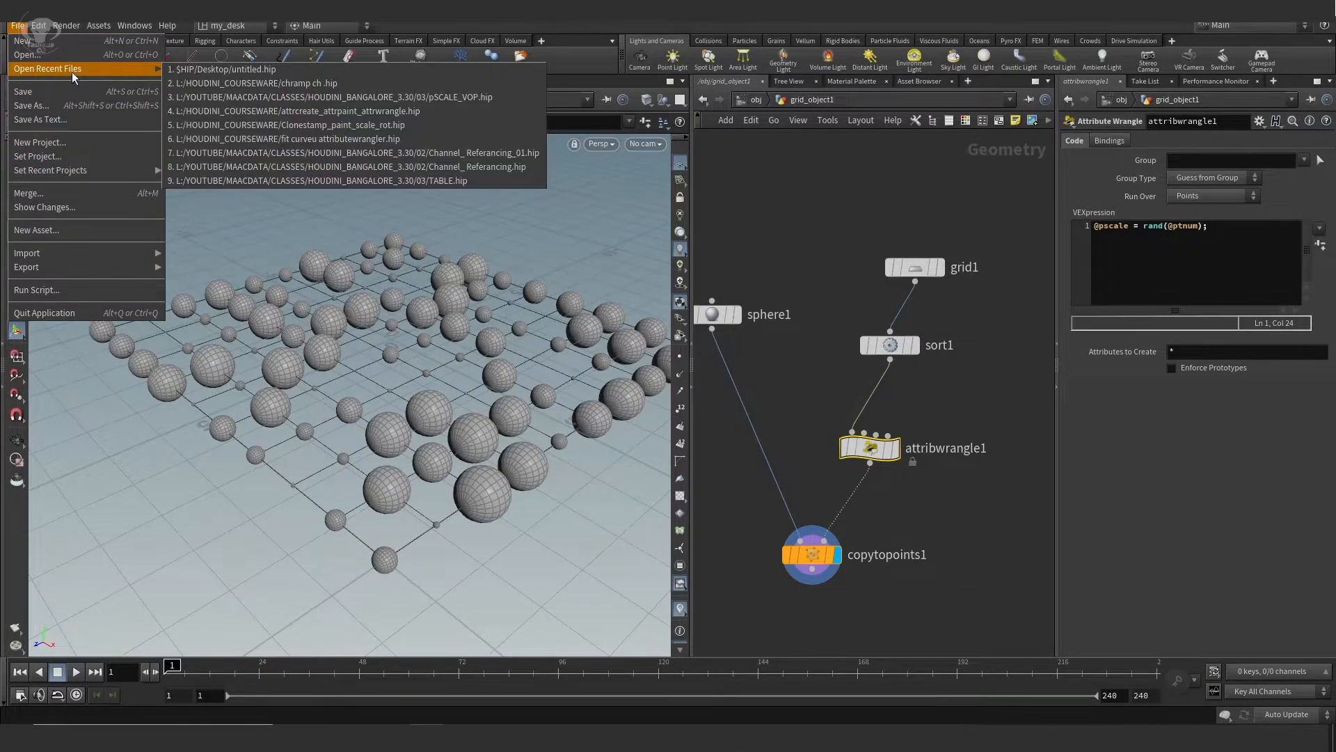
click(305, 71)
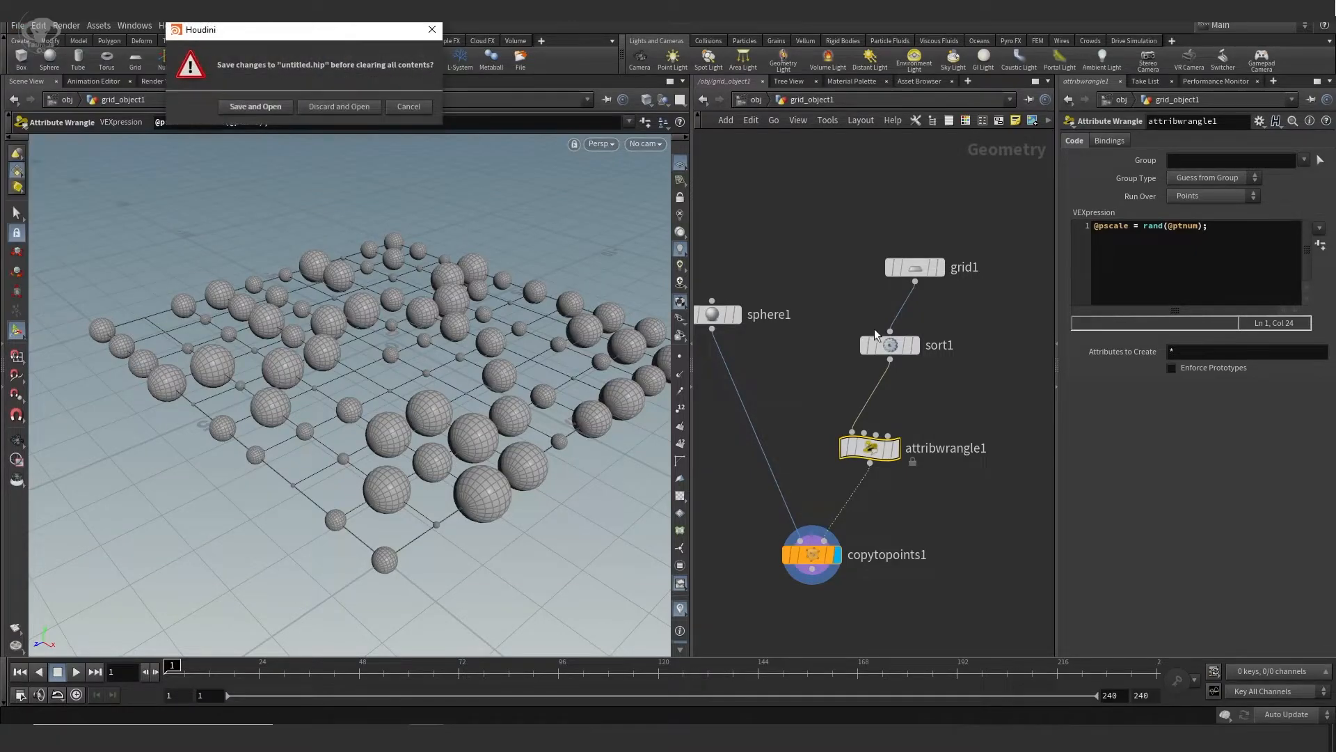
click(345, 136)
key(Escape)
drag(489, 387, 459, 374)
key(Return)
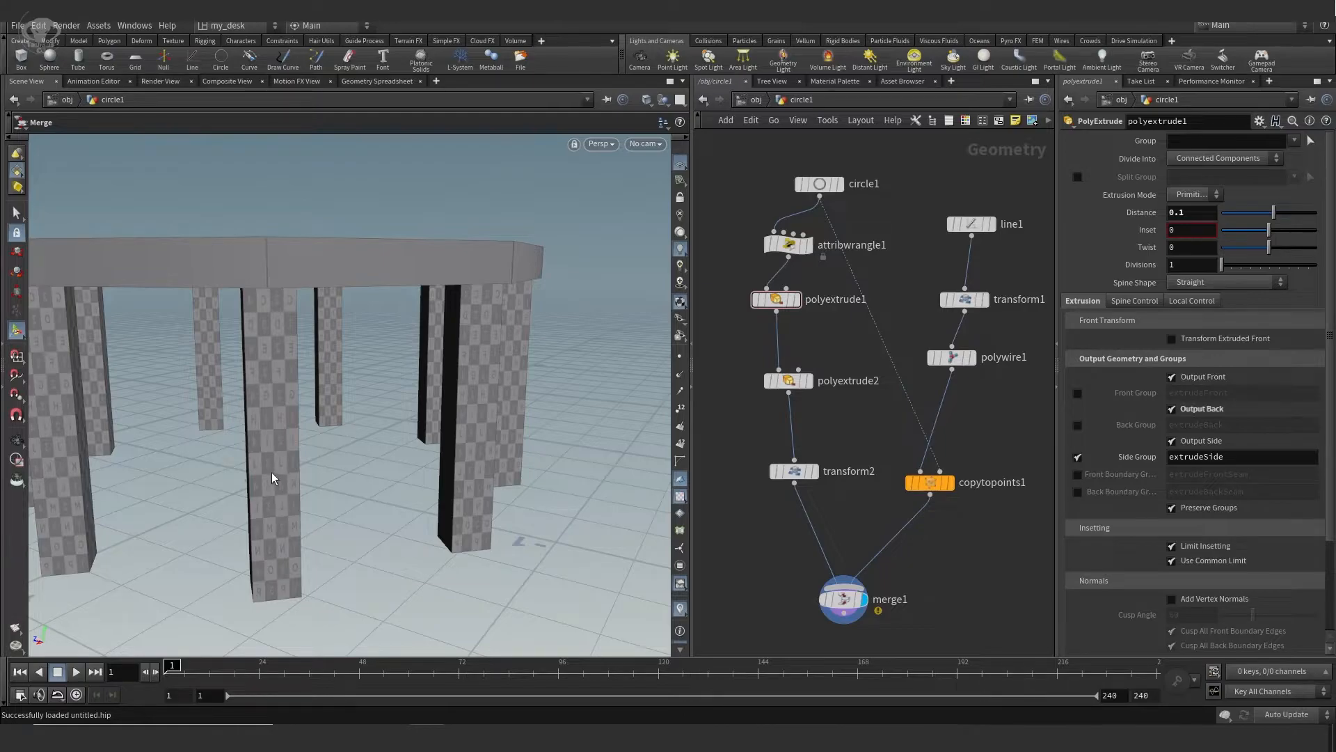
Insert an Attribute Wrangle between transform1 and polywire1, moving polywire1 lower to make room
drag(958, 358, 954, 402)
key(h)
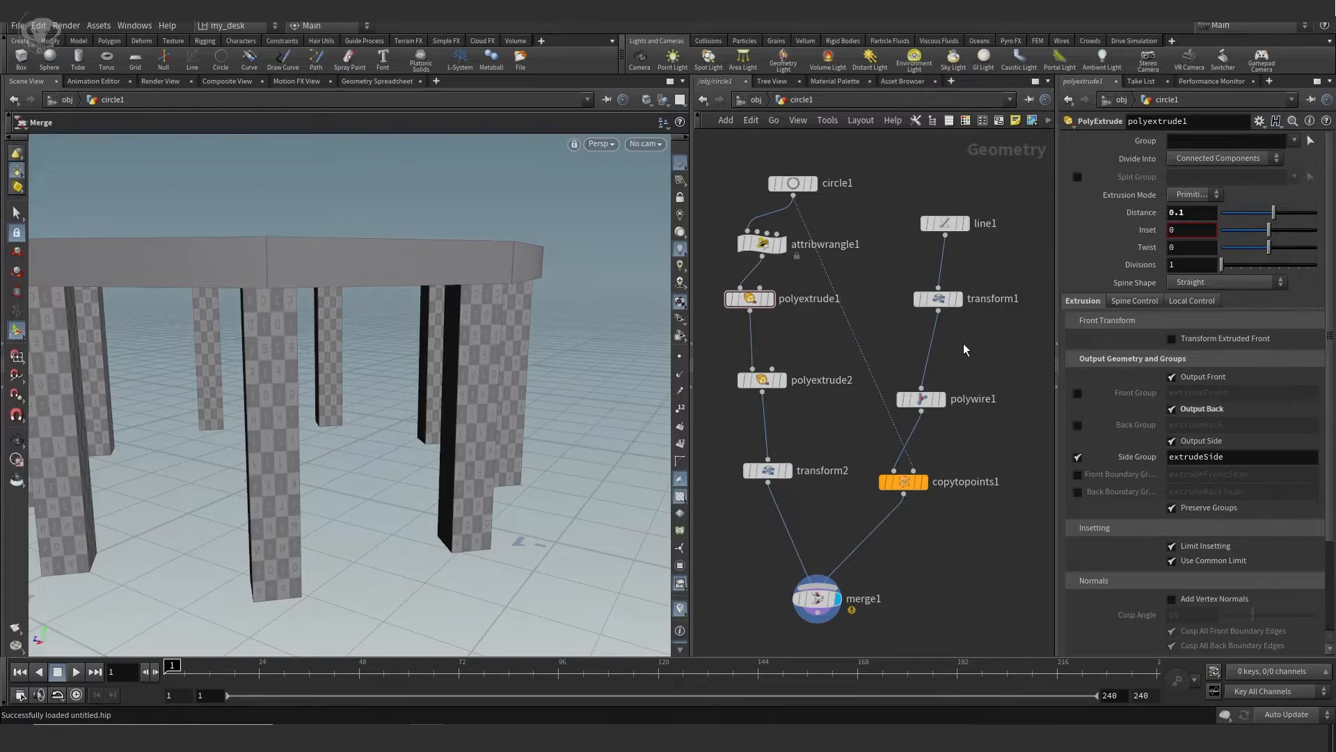
key(Tab)
text(attr)
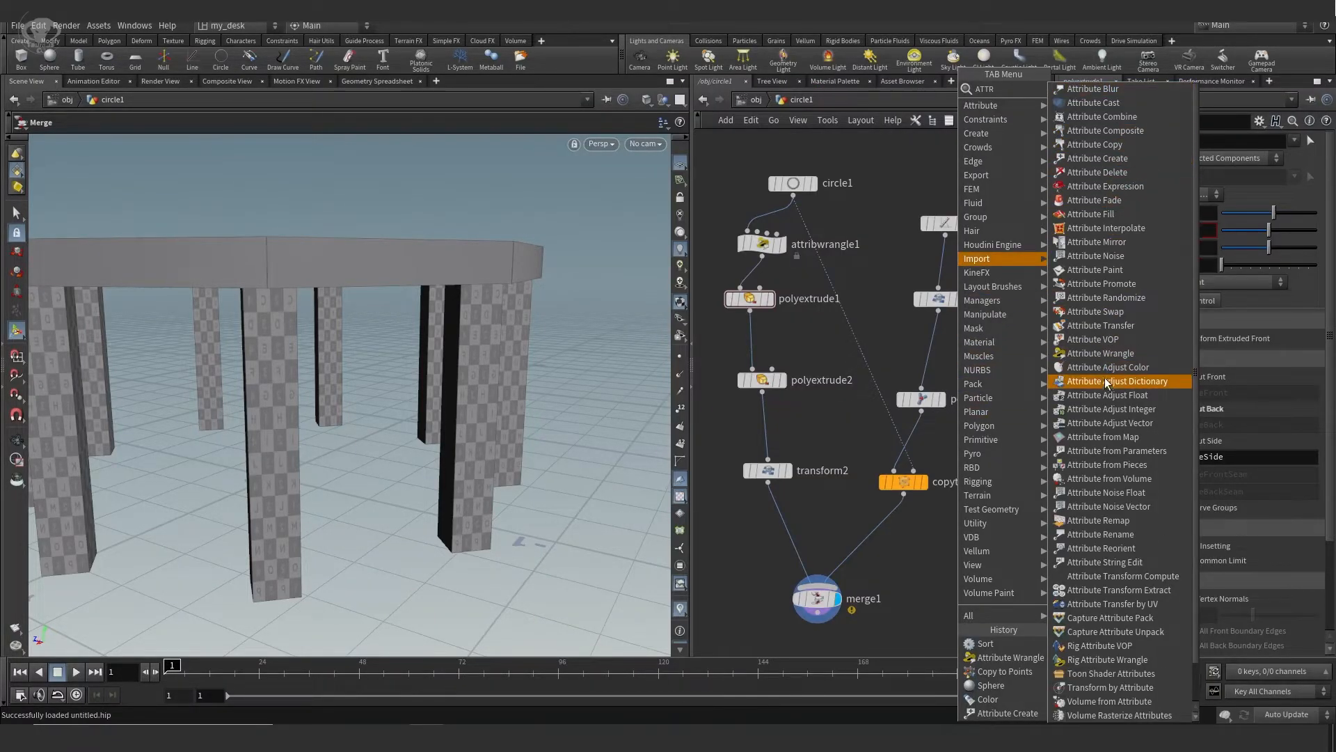
click(1103, 353)
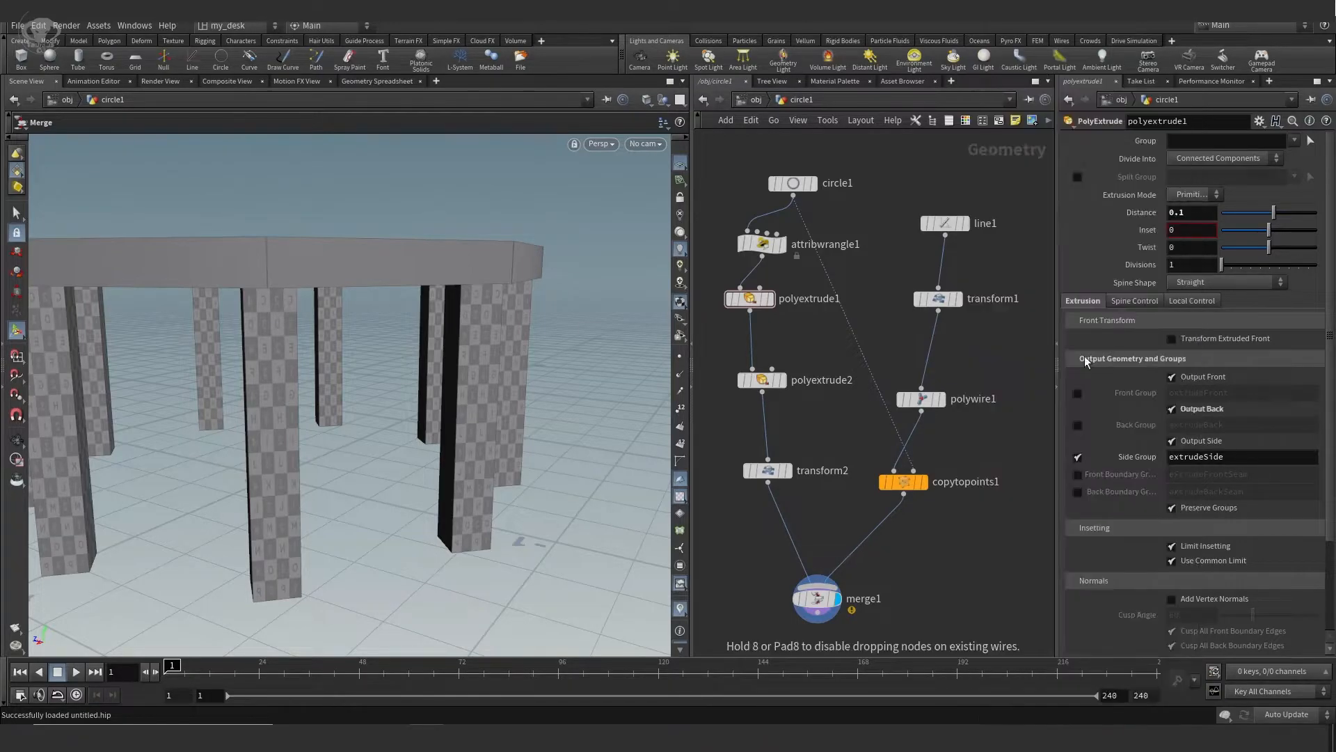
click(930, 357)
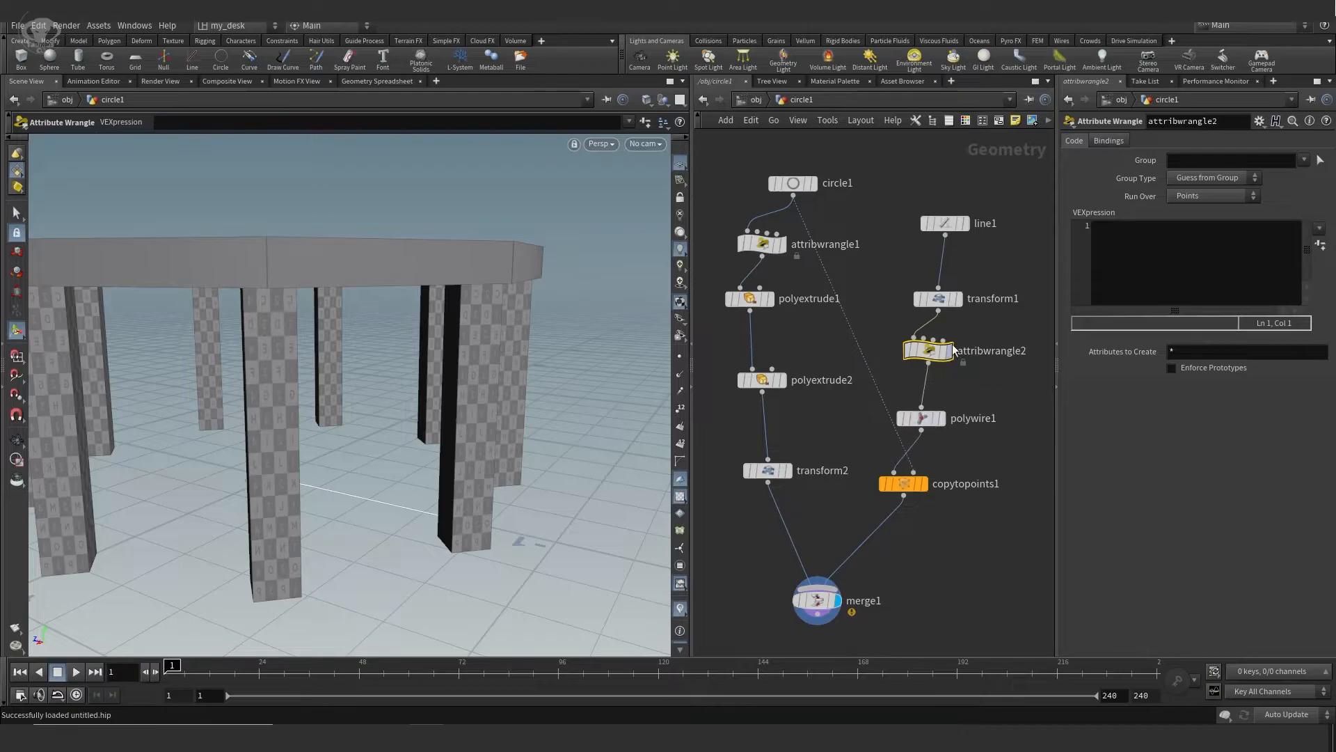
drag(935, 351, 940, 360)
mouse_move(927, 425)
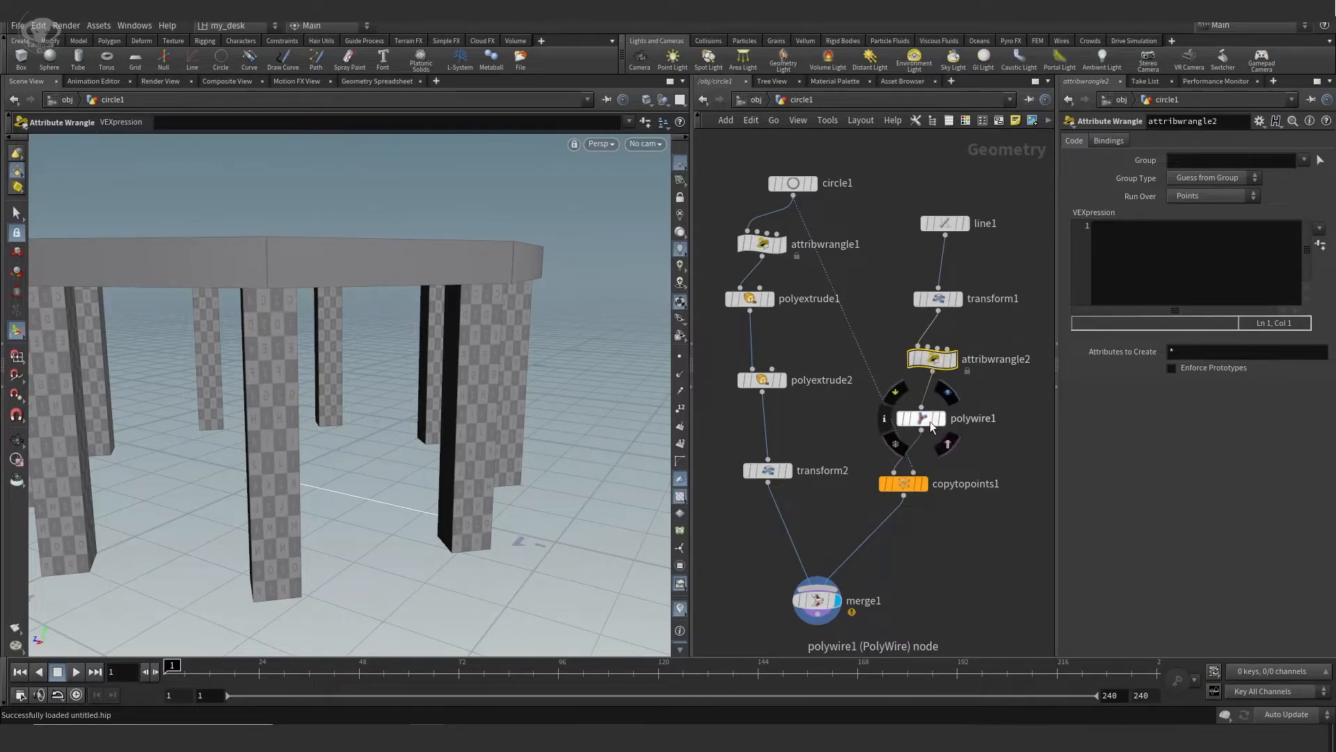
Move line1 higher above transform1 and view transform1's node info for its points and attributes
drag(948, 223, 934, 196)
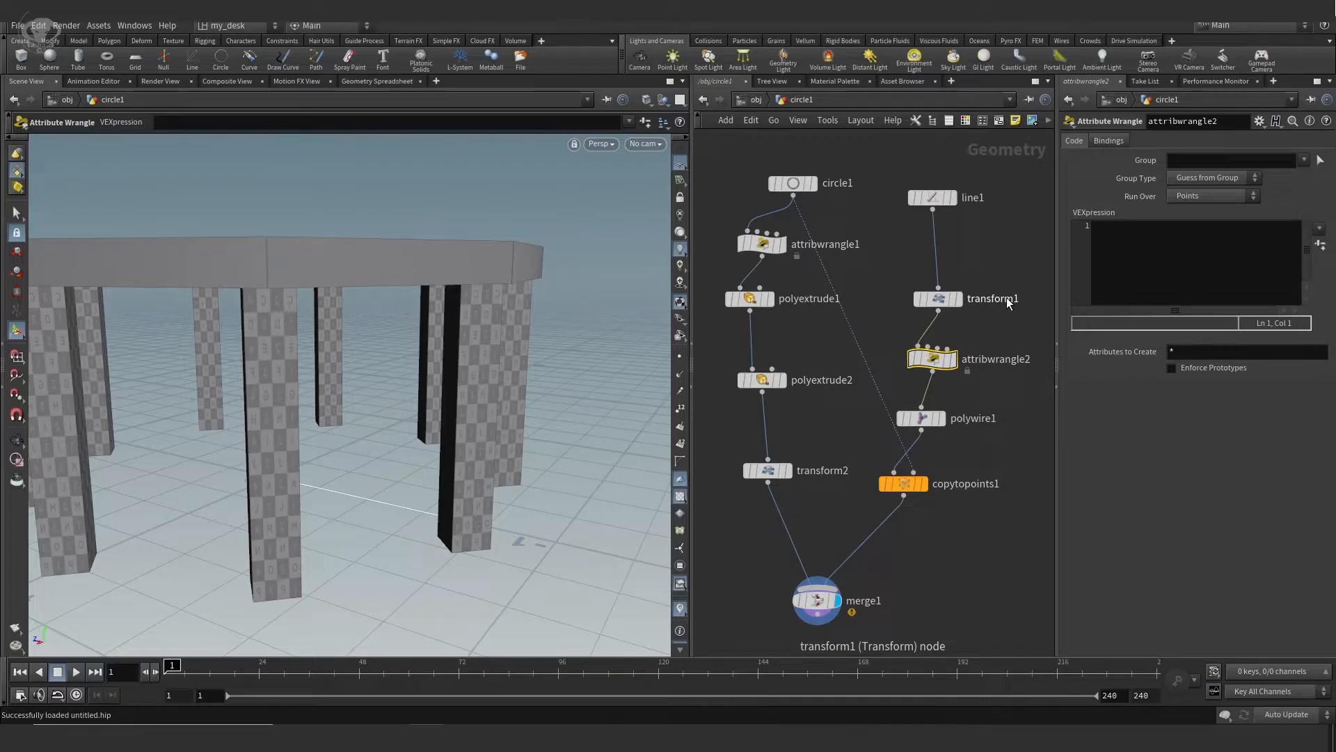
drag(939, 200, 938, 185)
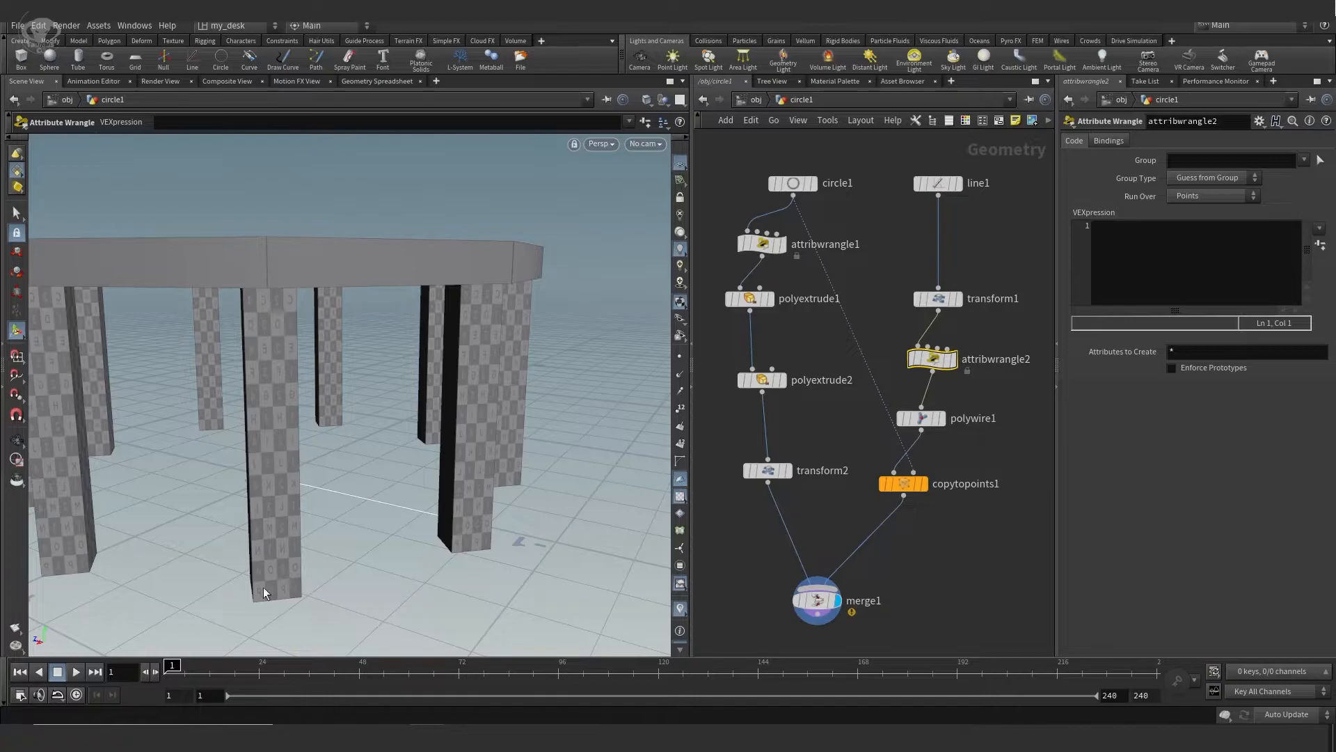
middle_drag(1012, 261, 983, 271)
click(957, 252)
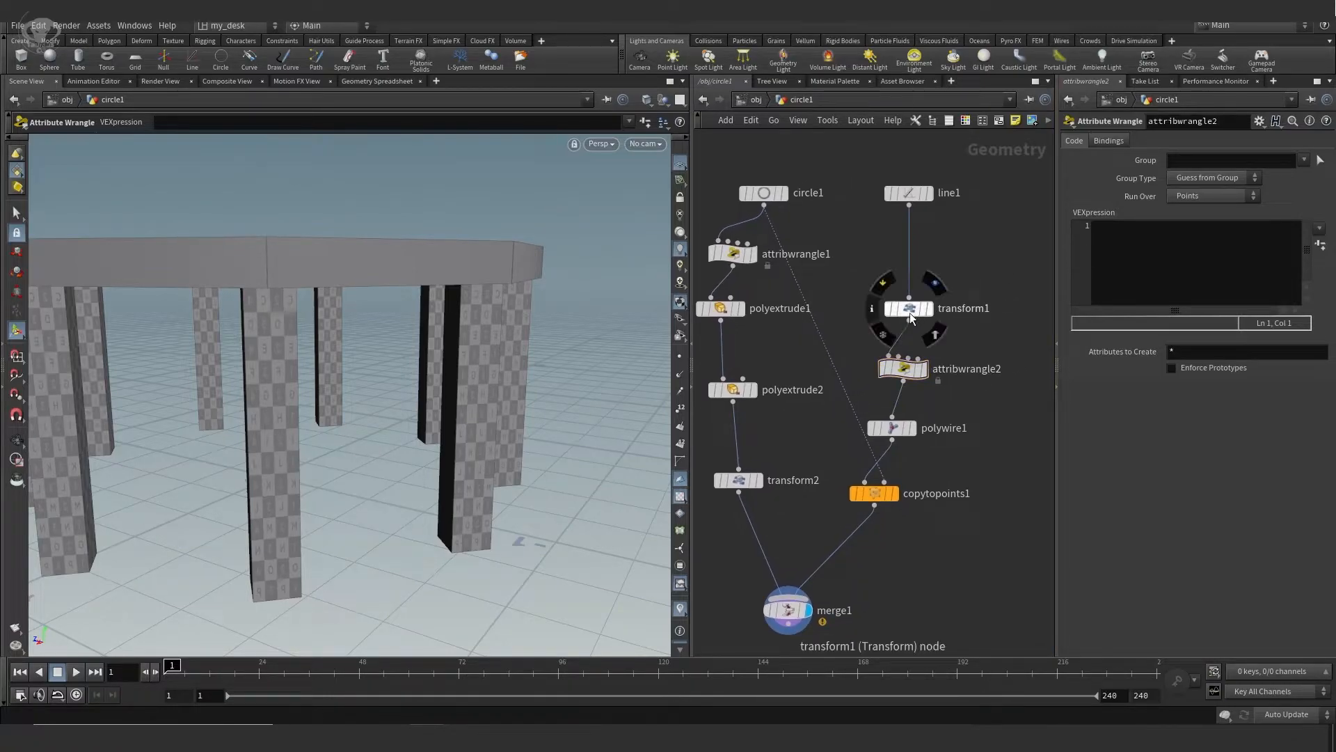
click(870, 311)
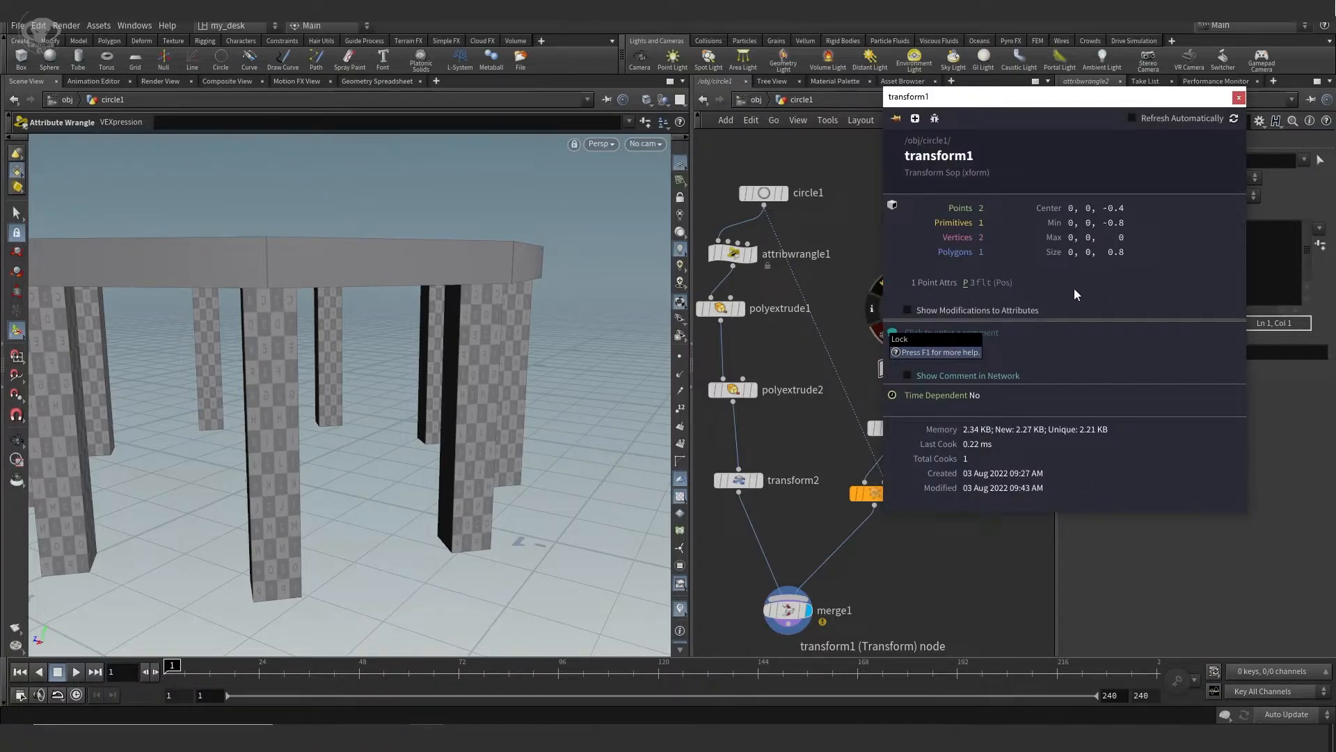
click(1238, 98)
Insert a Resample node between line1 and transform1 and enable its Curve U Attribute output named curveu
key(Tab)
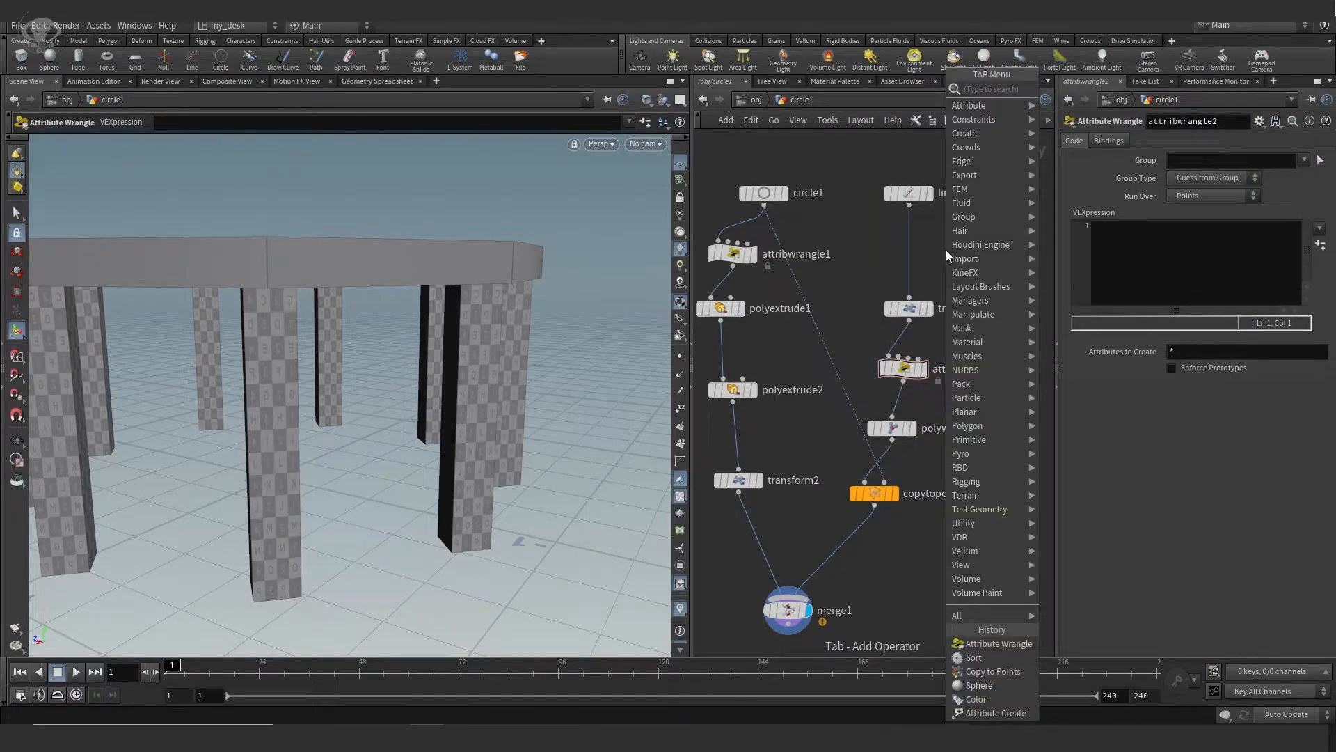
text(RE)
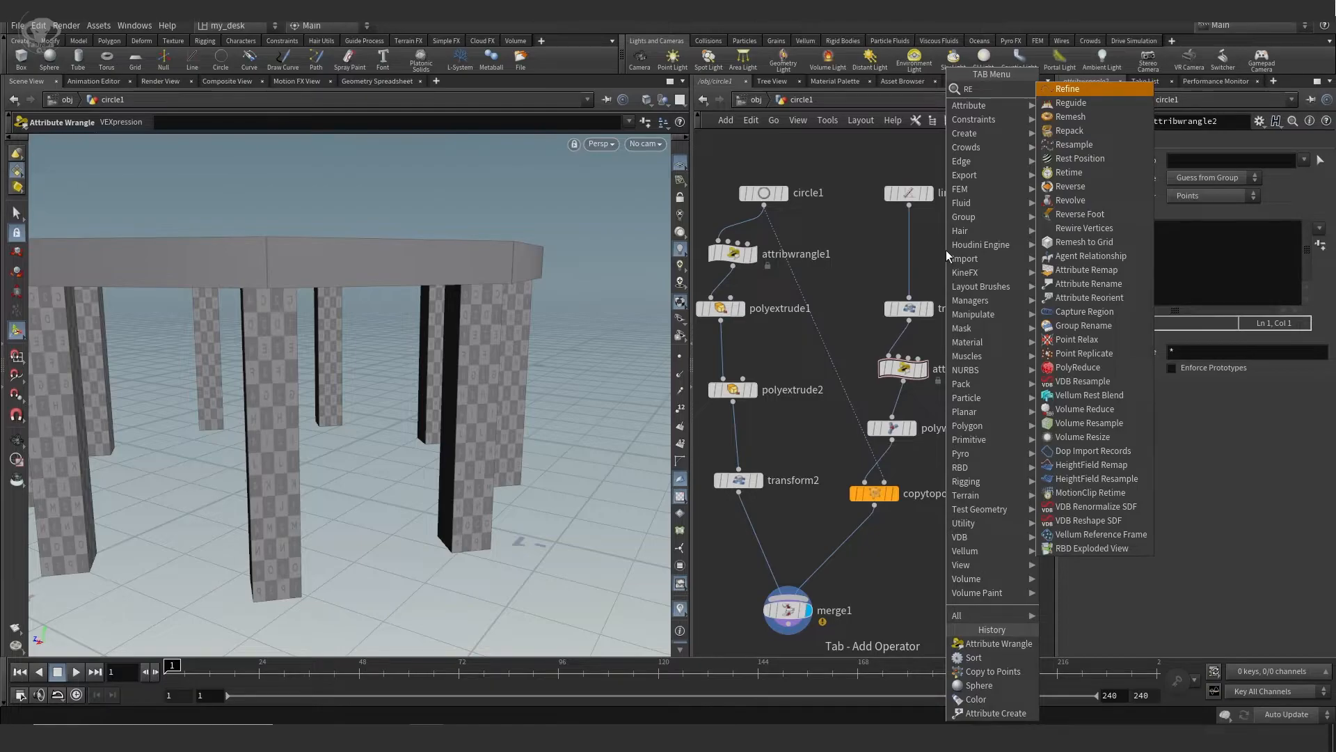
click(1073, 144)
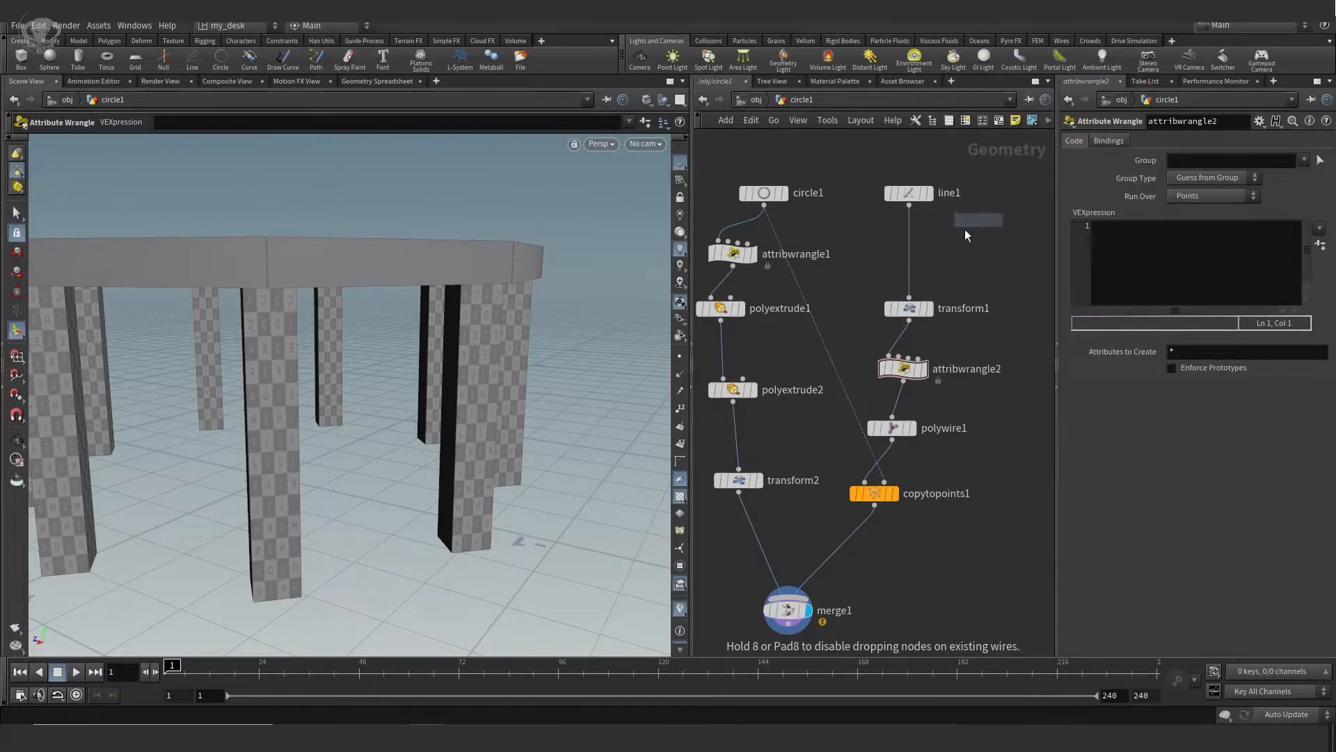
click(914, 256)
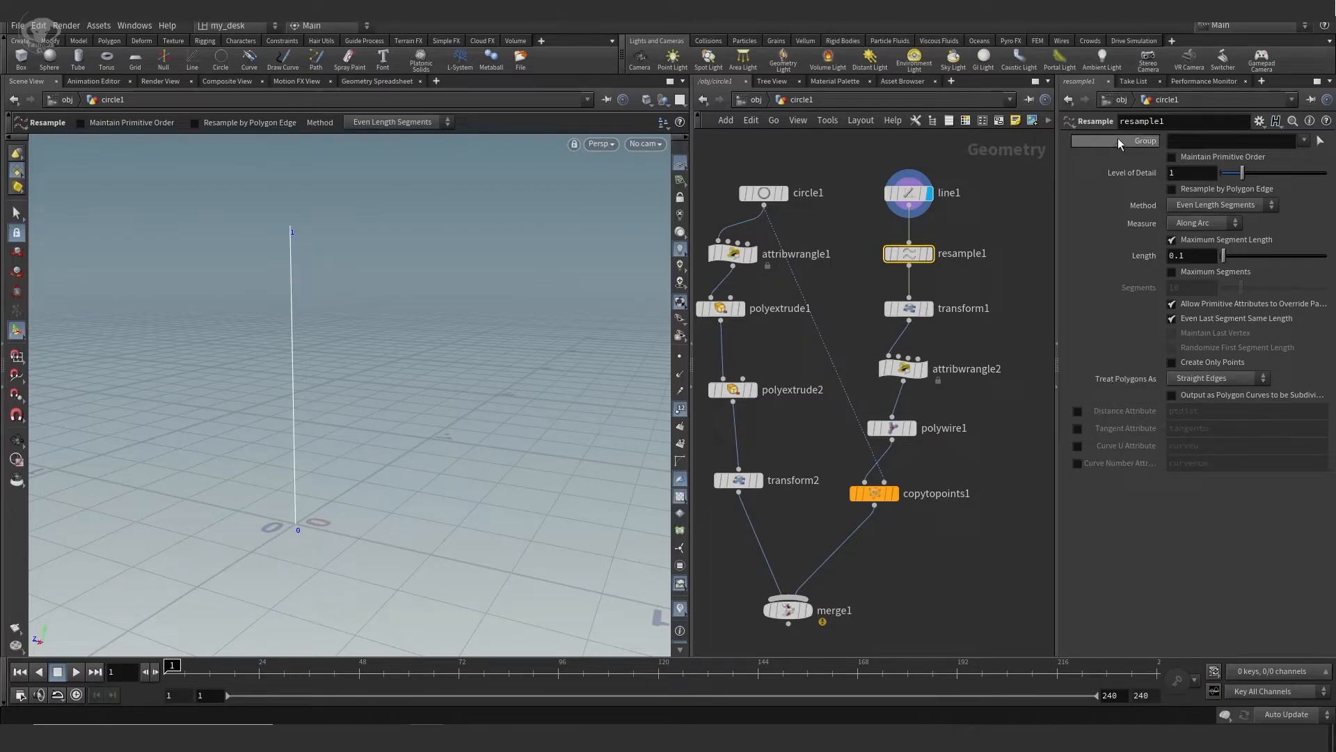
click(1079, 447)
double_click(1196, 449)
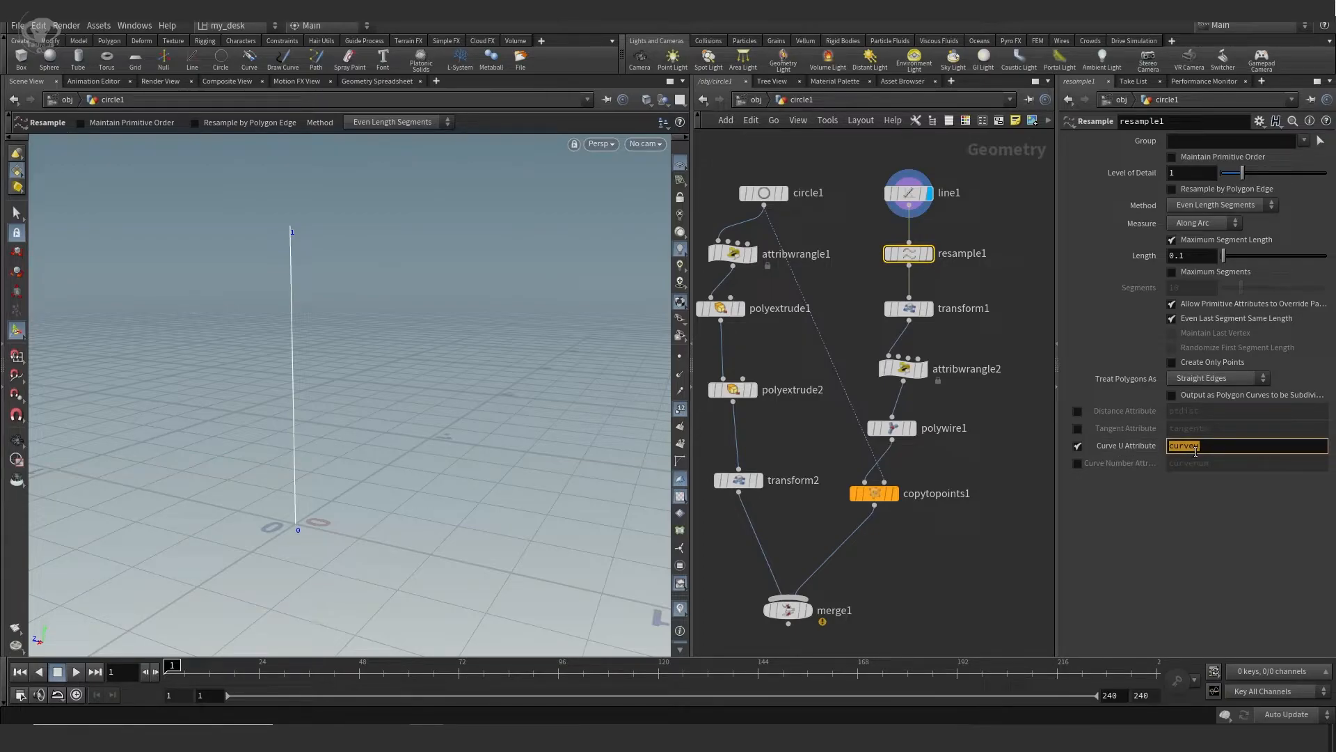
View transform1's node info to check which point attributes it carries after the resample
mouse_move(916, 312)
click(894, 314)
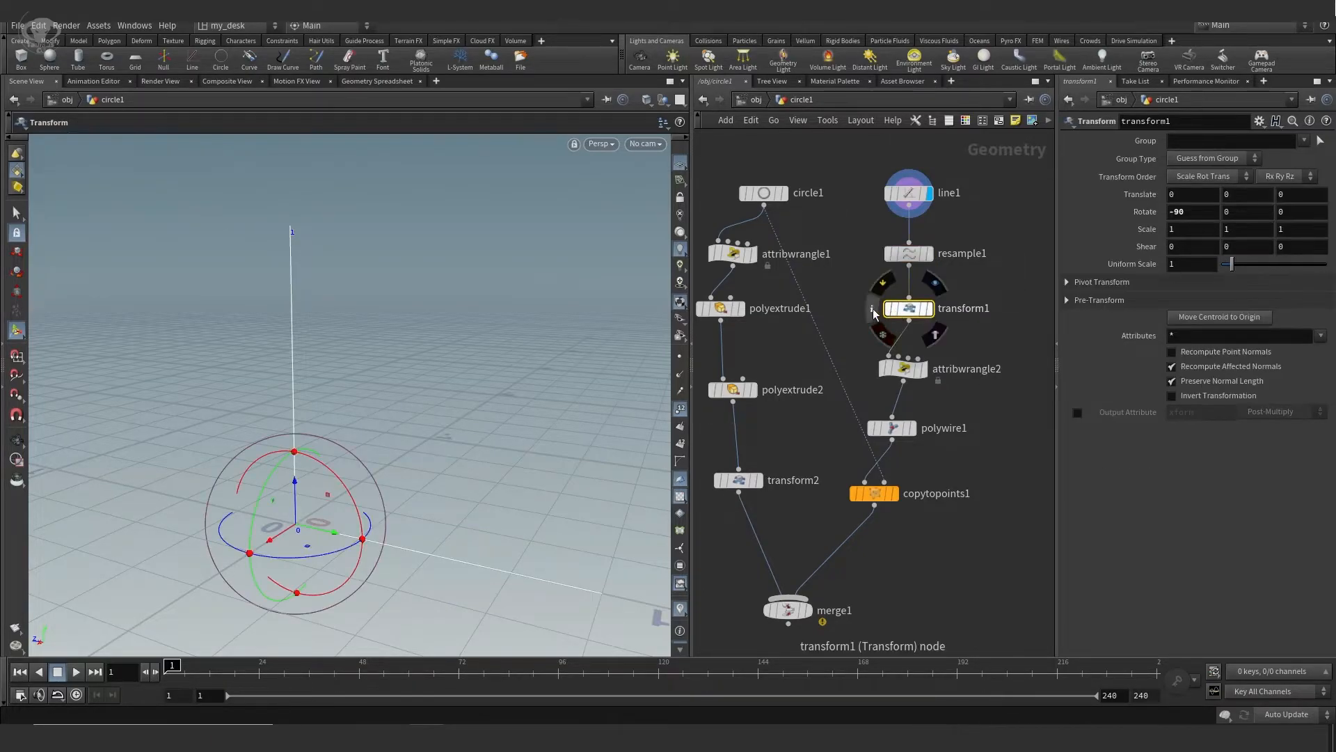
click(871, 308)
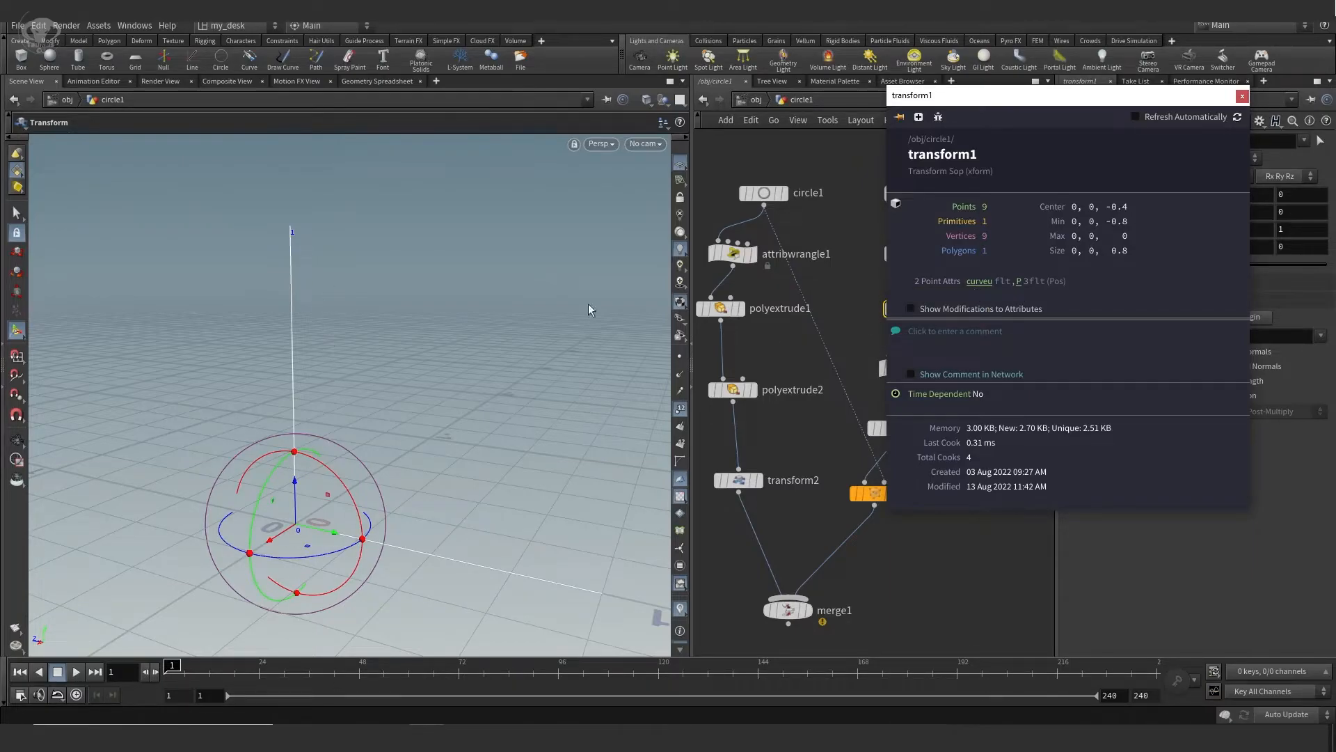
click(1243, 96)
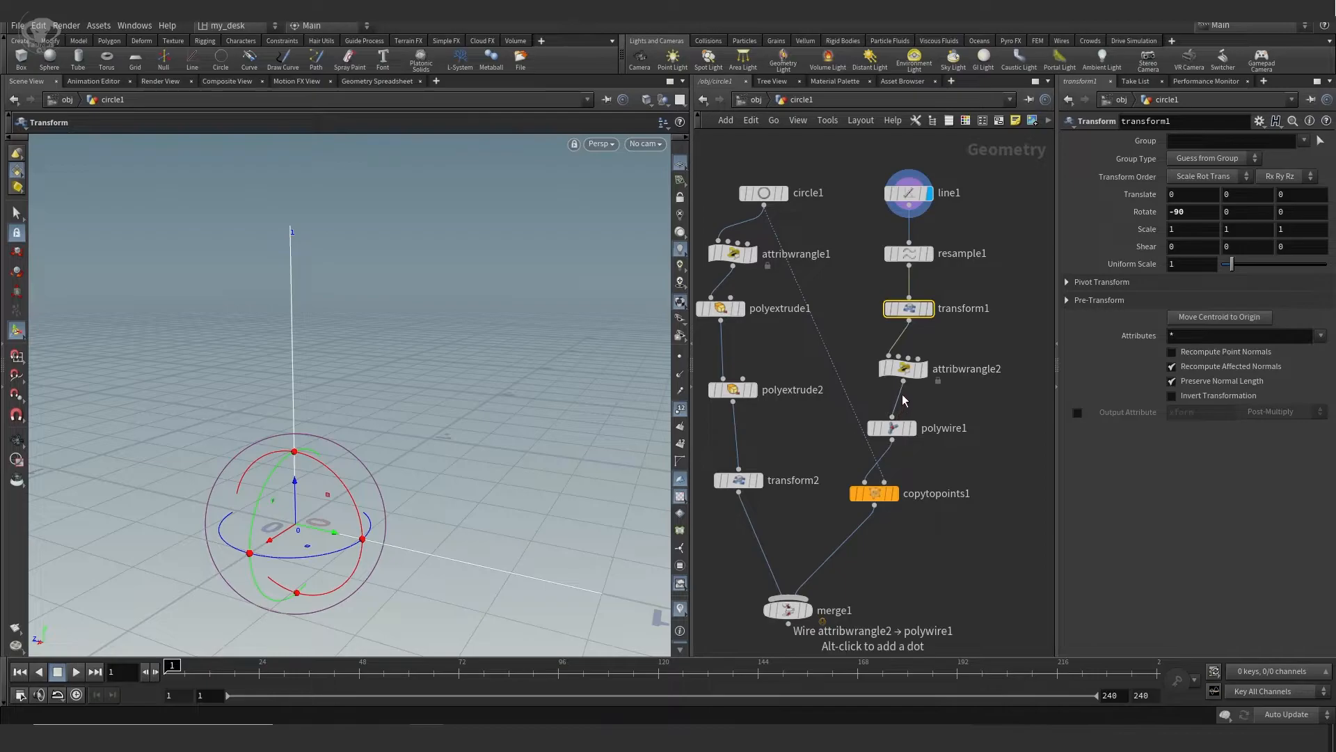
Display merge1 with point numbers turned off, and place and select attribwrangle2 midway between transform1 and polywire1
mouse_move(902, 371)
drag(899, 368, 904, 389)
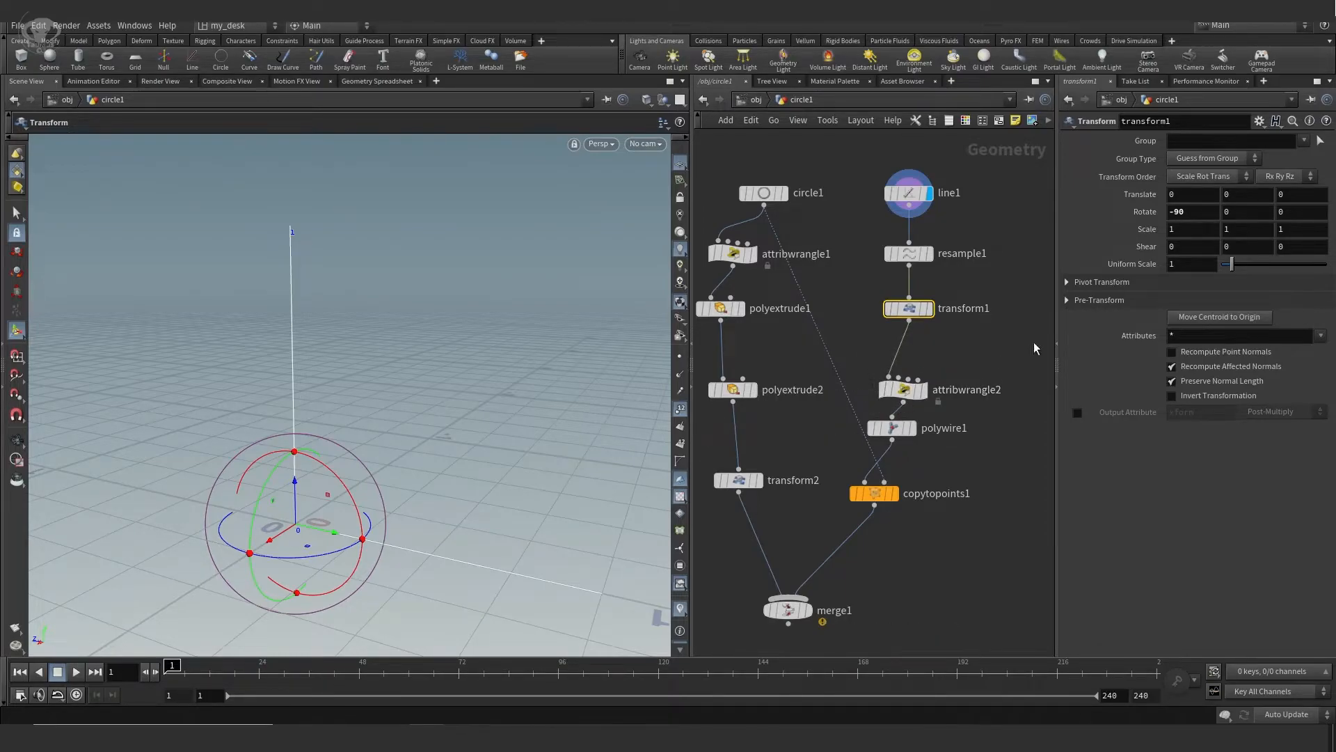
click(811, 611)
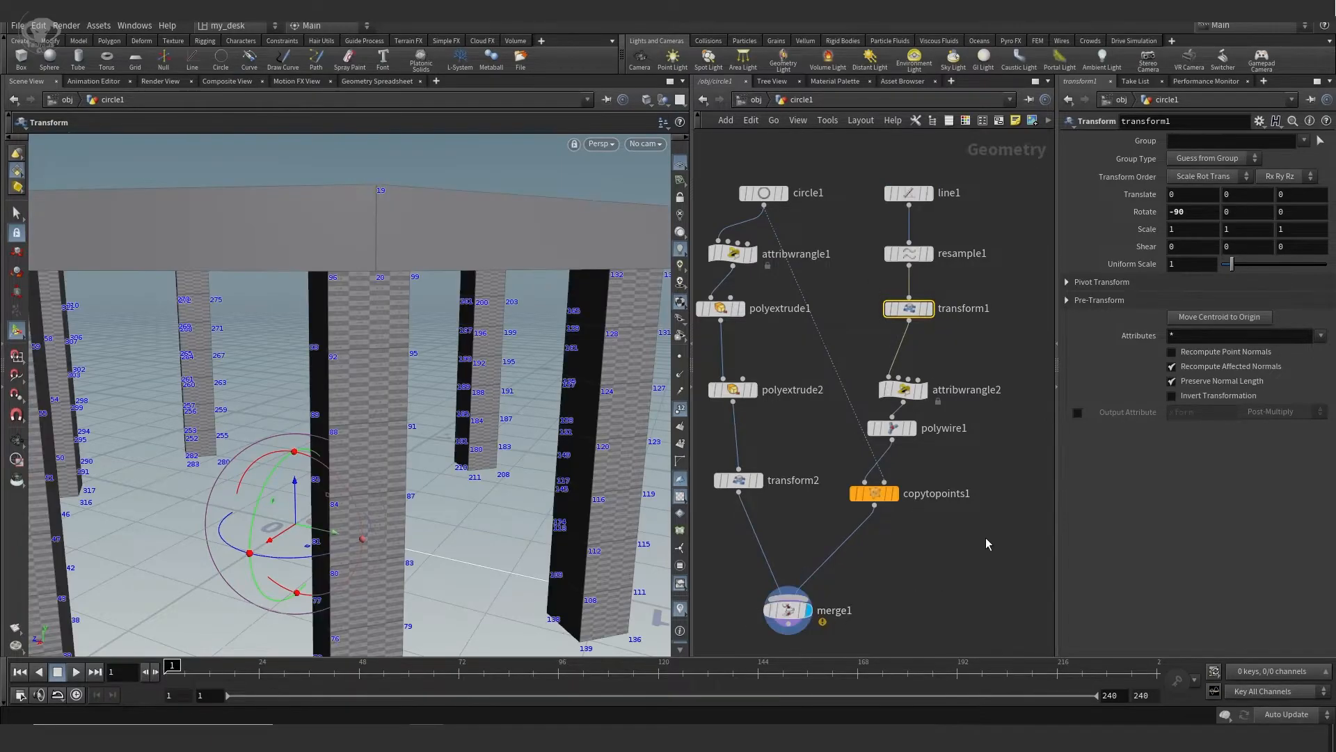
alt+right_drag(458, 444, 238, 392)
alt+drag(443, 433, 383, 320)
alt+right_drag(383, 334, 501, 408)
alt+drag(501, 408, 571, 400)
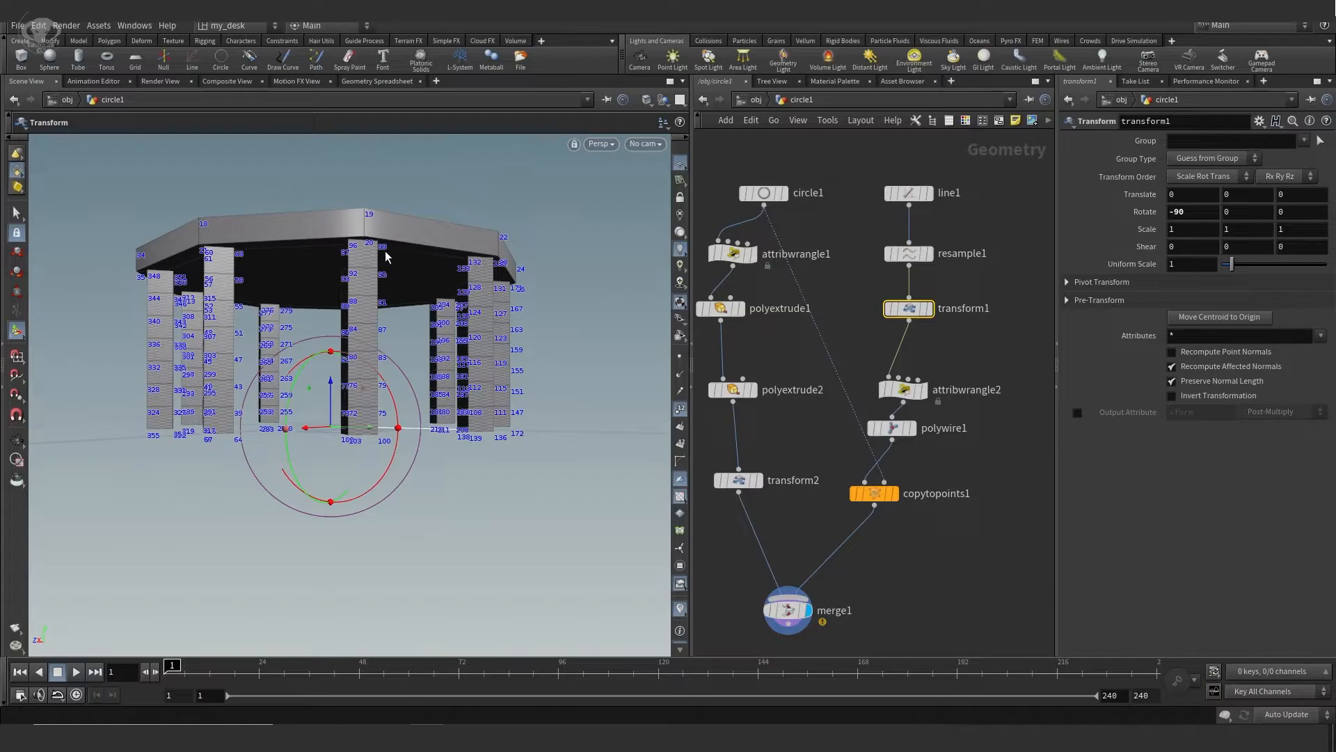
click(682, 412)
alt+drag(550, 383, 557, 409)
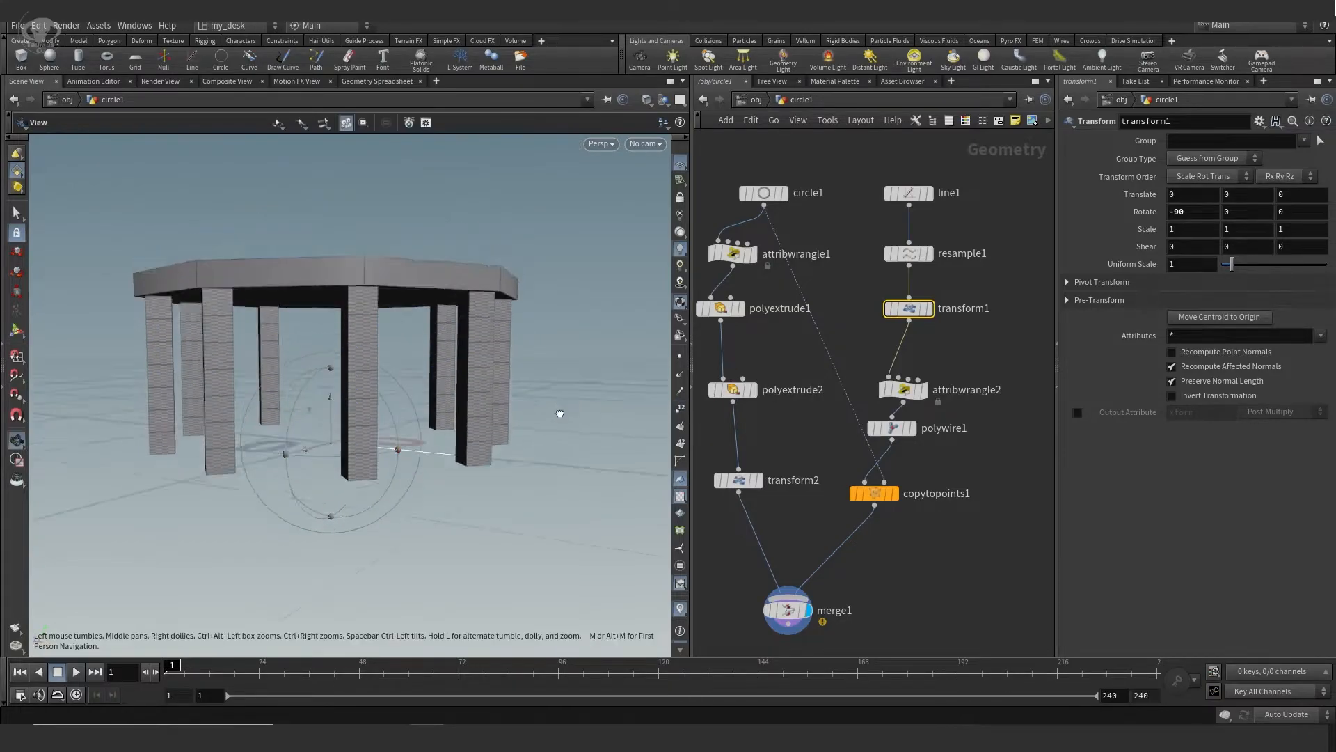
alt+right_drag(558, 409, 588, 421)
alt+drag(587, 420, 613, 390)
drag(907, 389, 904, 363)
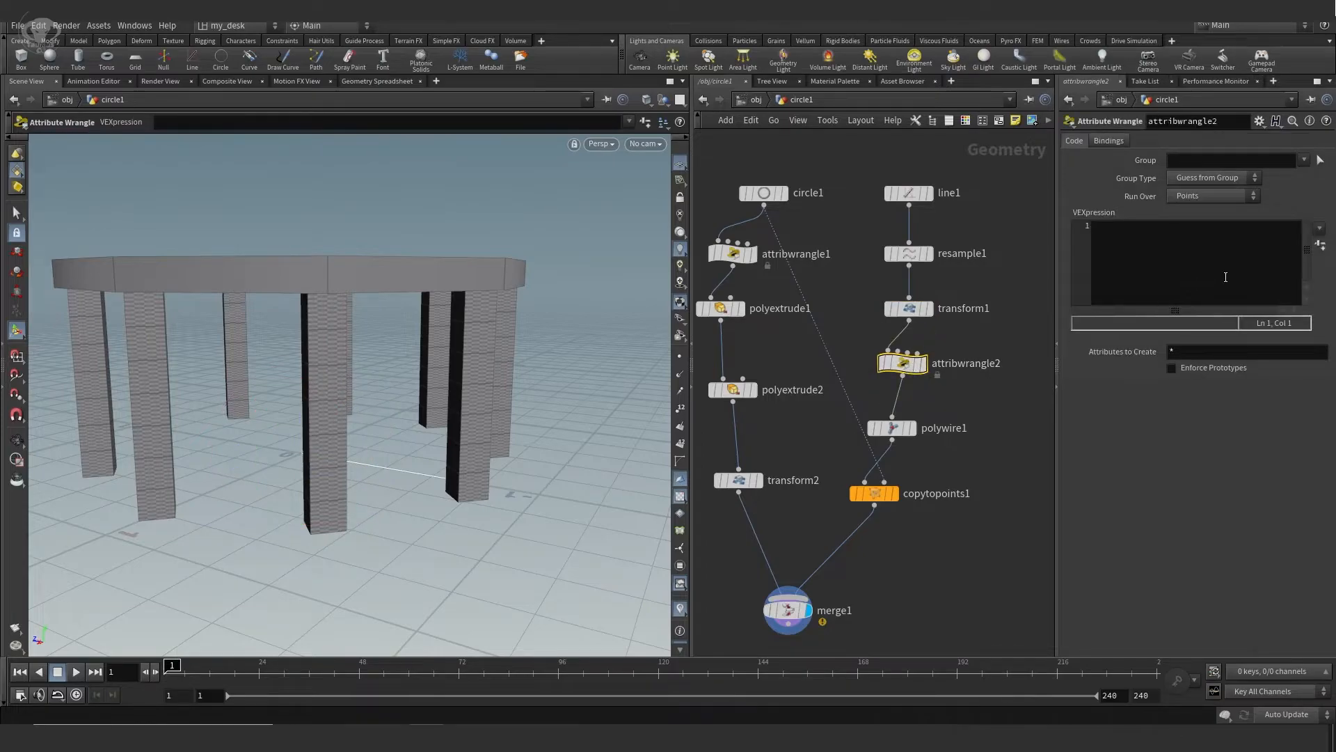
click(1156, 244)
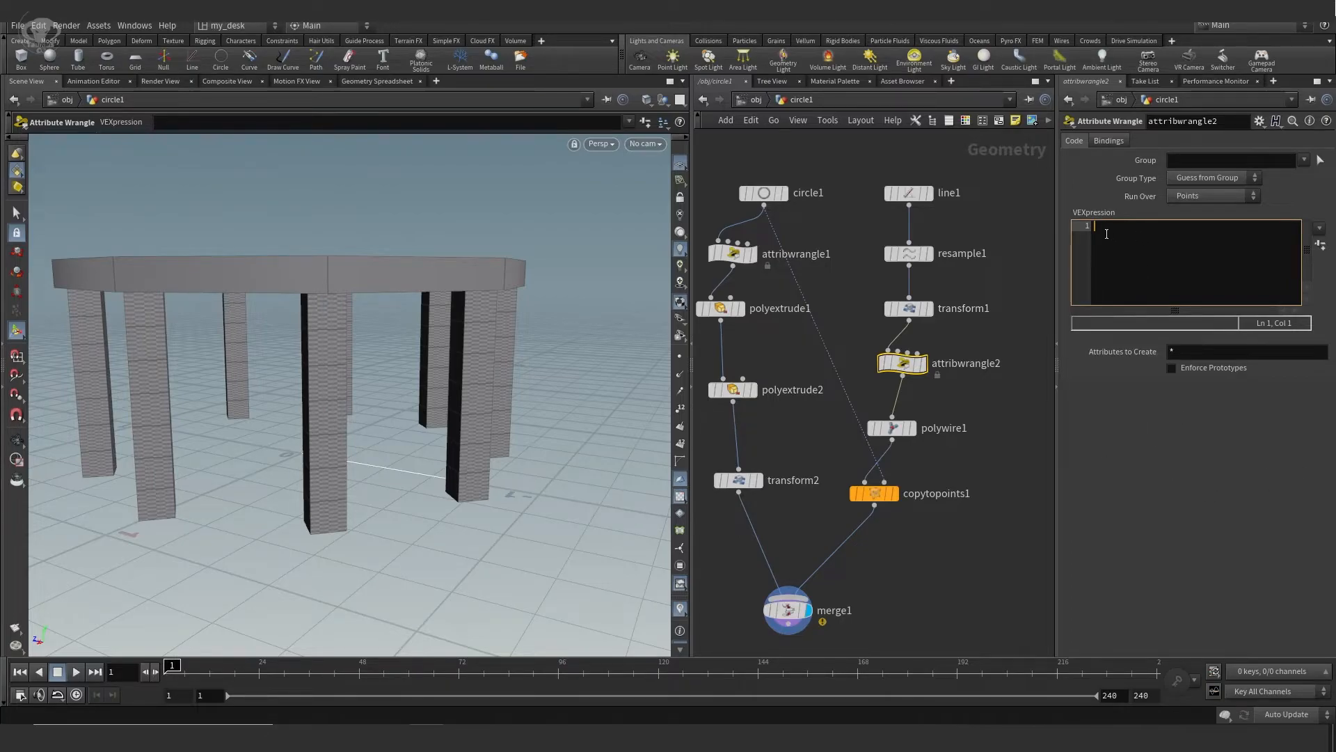
text(@)
text(P)
text(SCLA)
key(BackSpace)
key(BackSpace)
key(BackSpace)
key(BackSpace)
key(BackSpace)
text(pscale = chr)
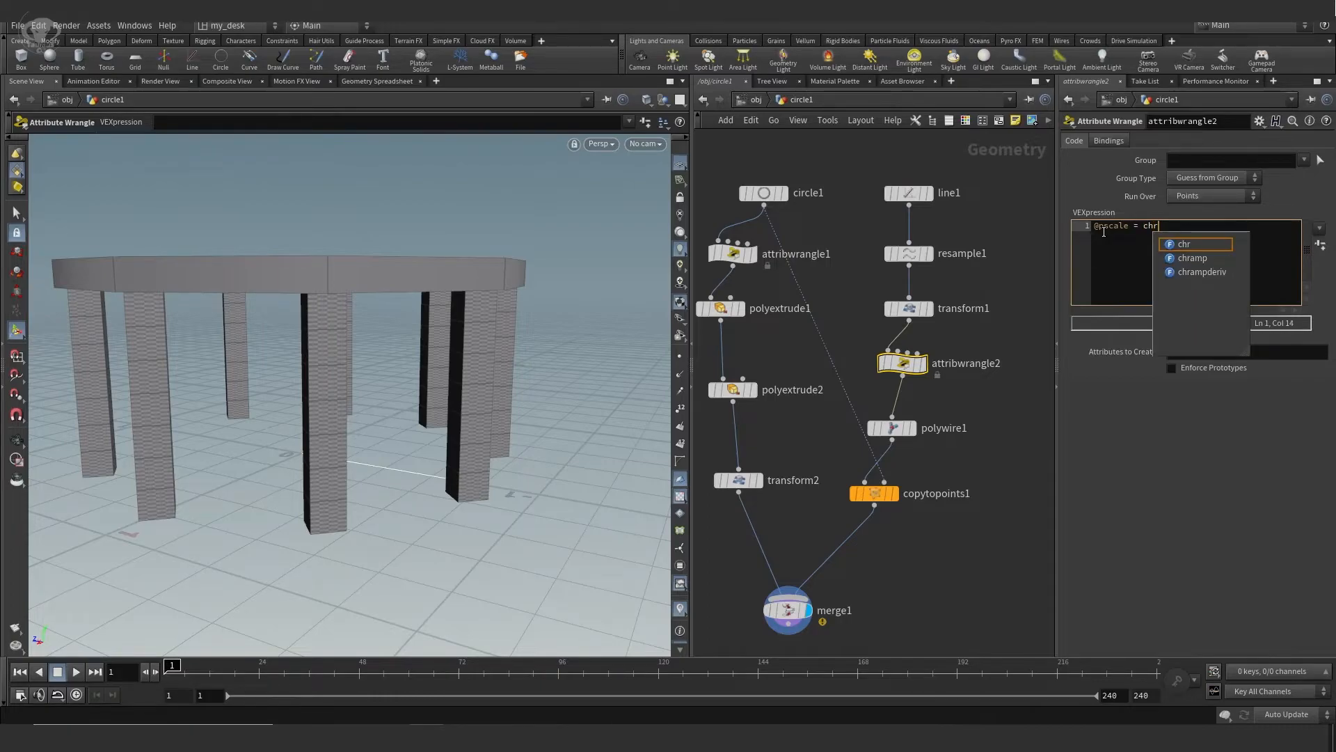
text(amp)
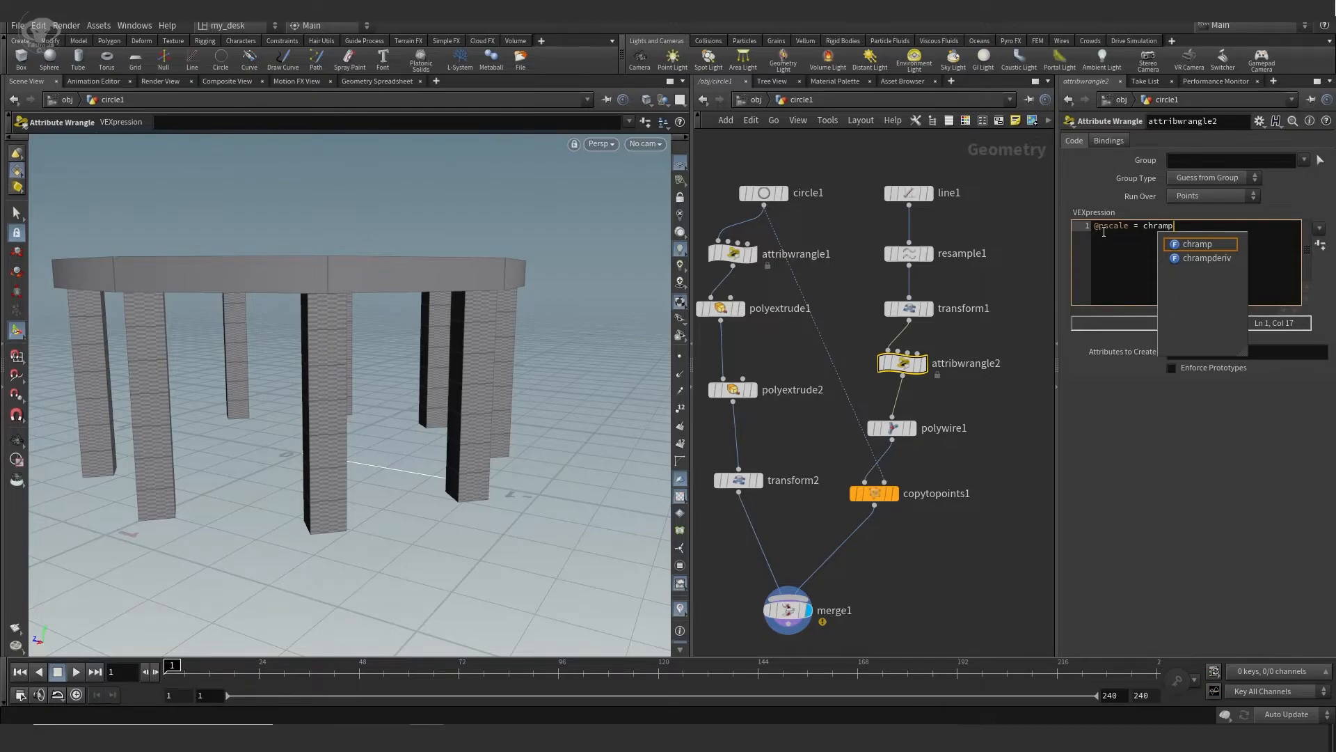
text(()
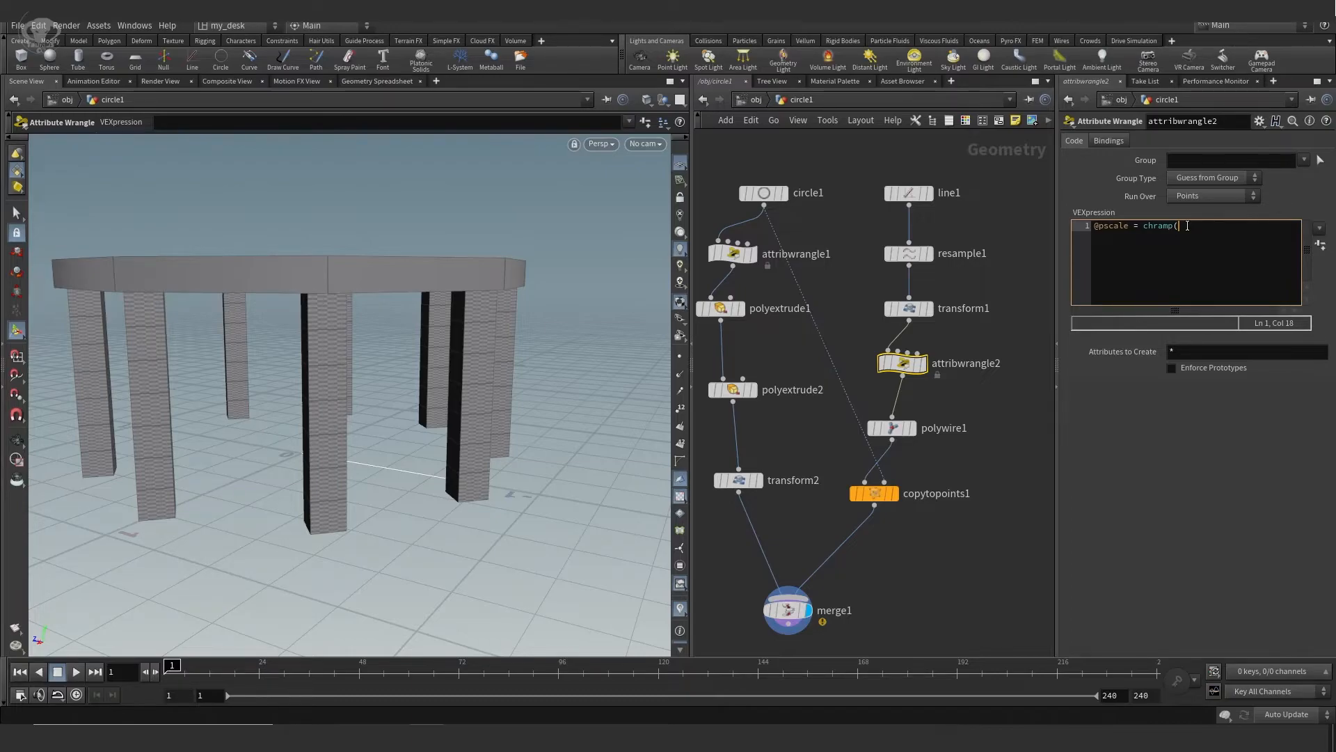
text("")
key(BackSpace)
text(shape",)
text(@curveu);)
click(1309, 458)
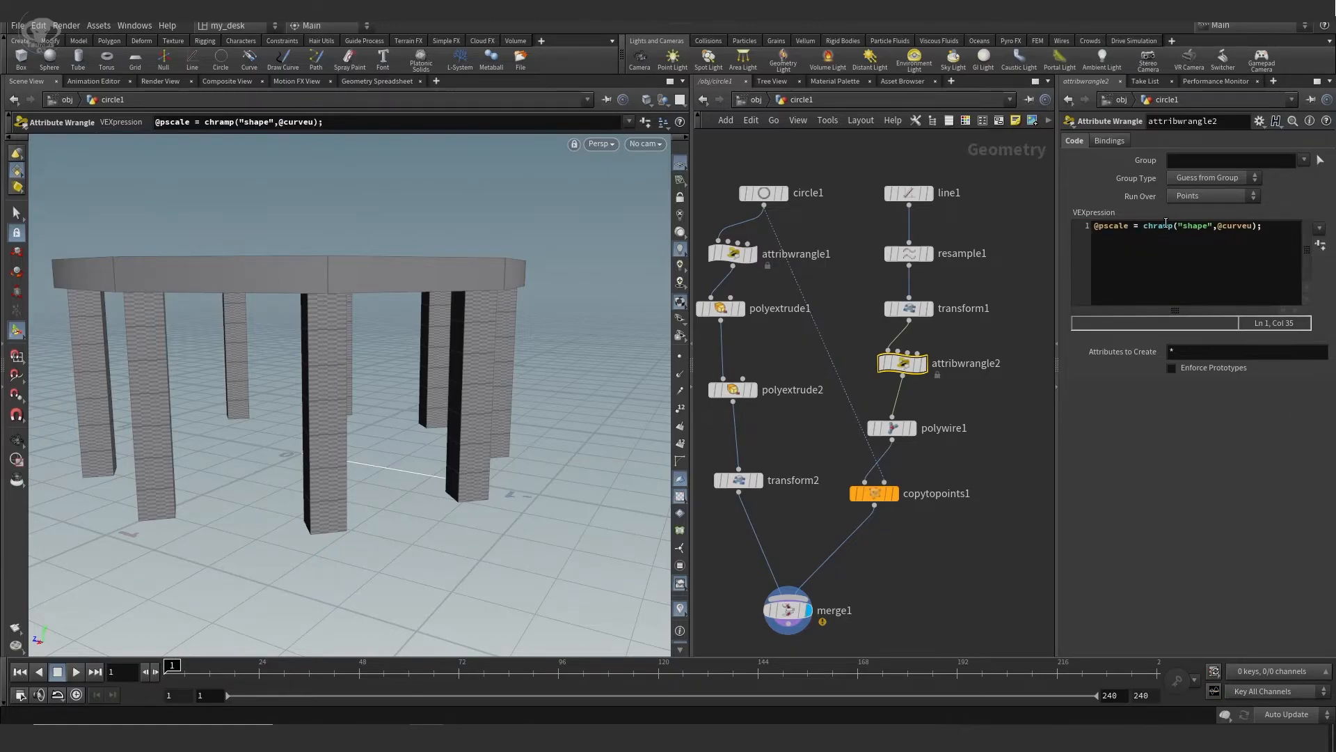
Create the Shape ramp parameter from the chramp call in attribwrangle2 and select the ramp's first point
drag(1145, 226, 1175, 226)
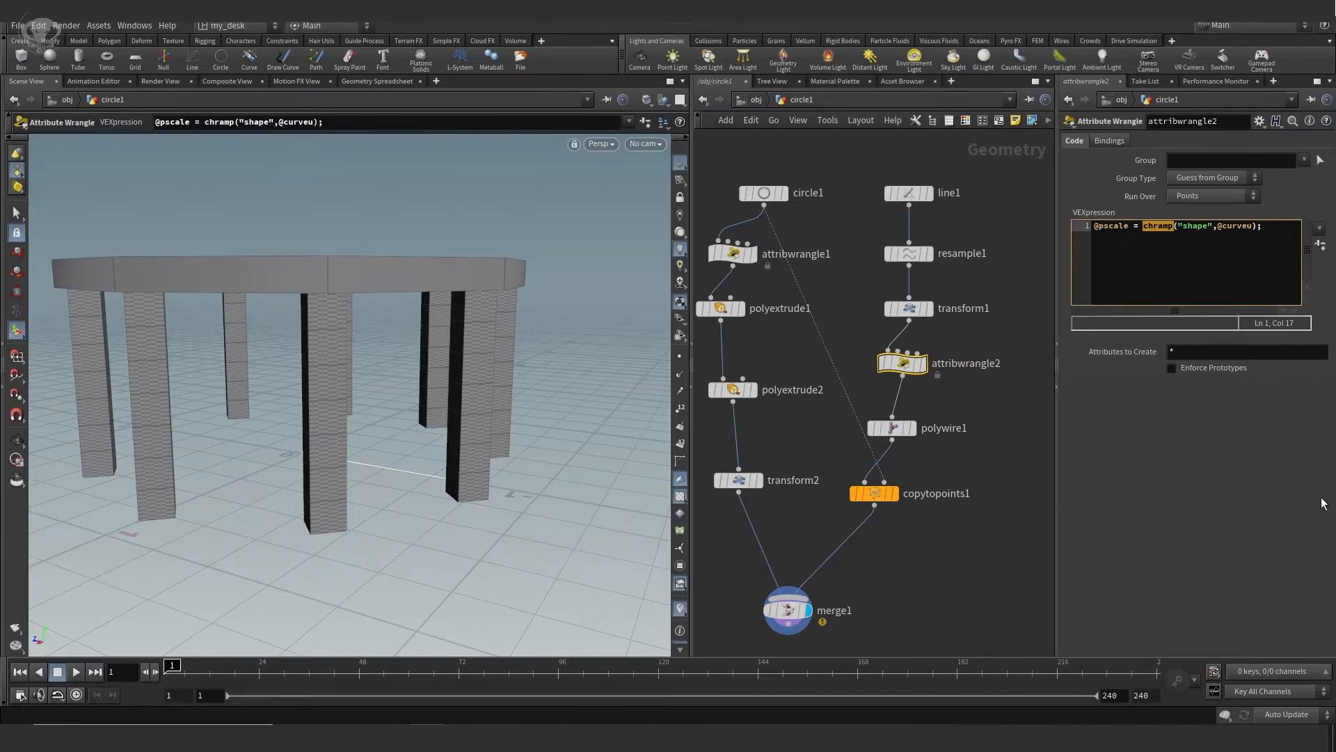
click(1321, 245)
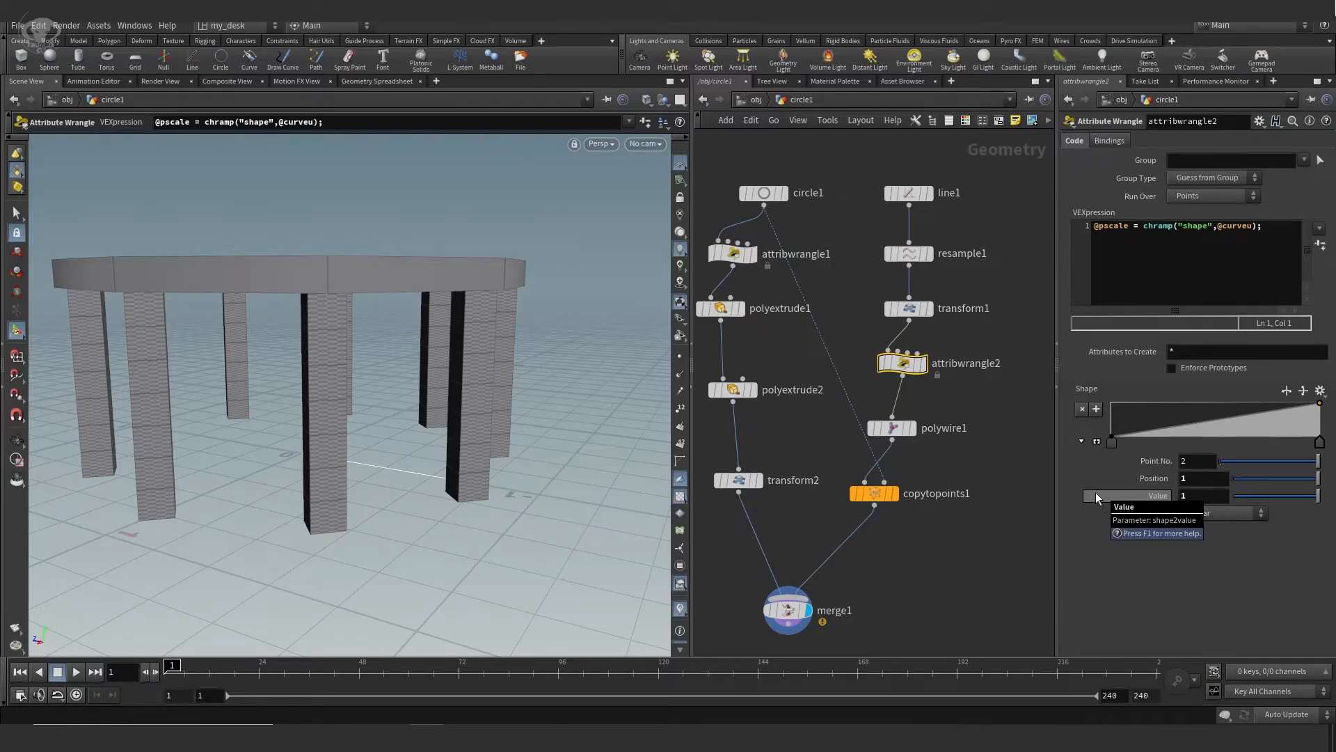
click(1112, 437)
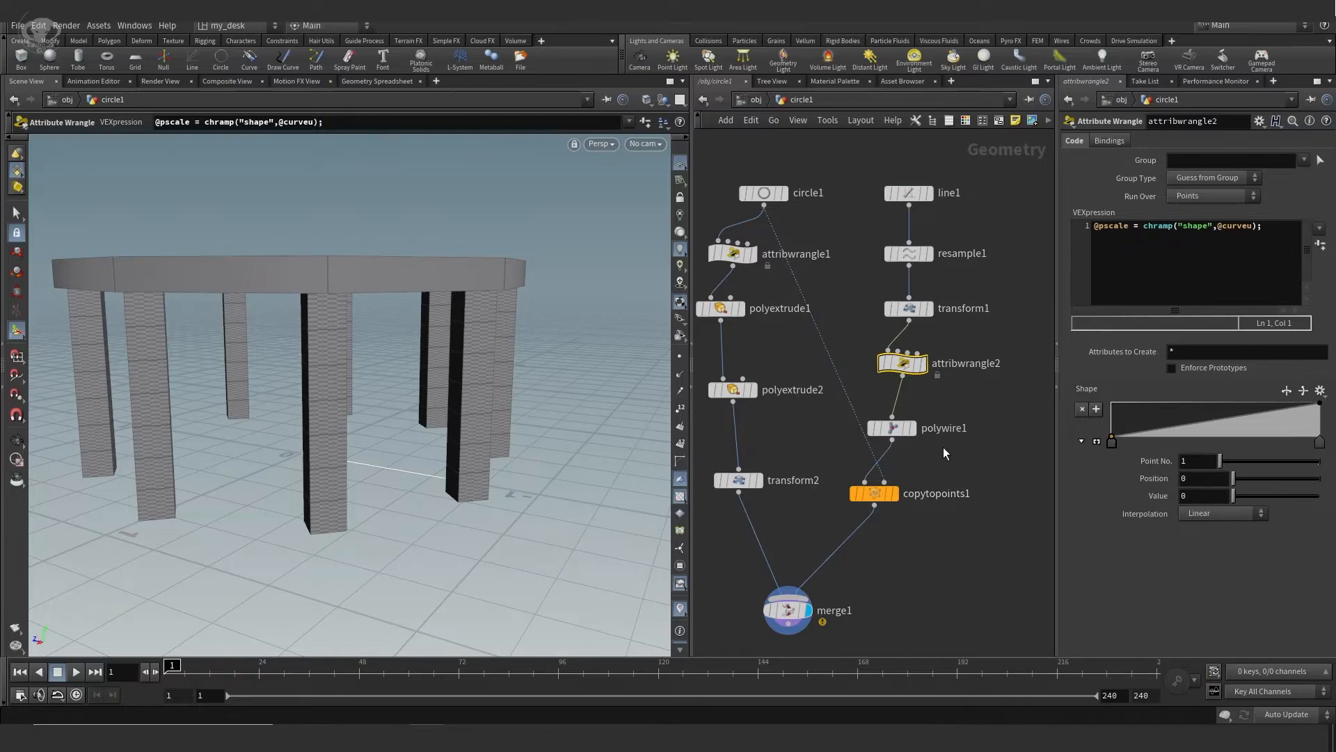
click(895, 431)
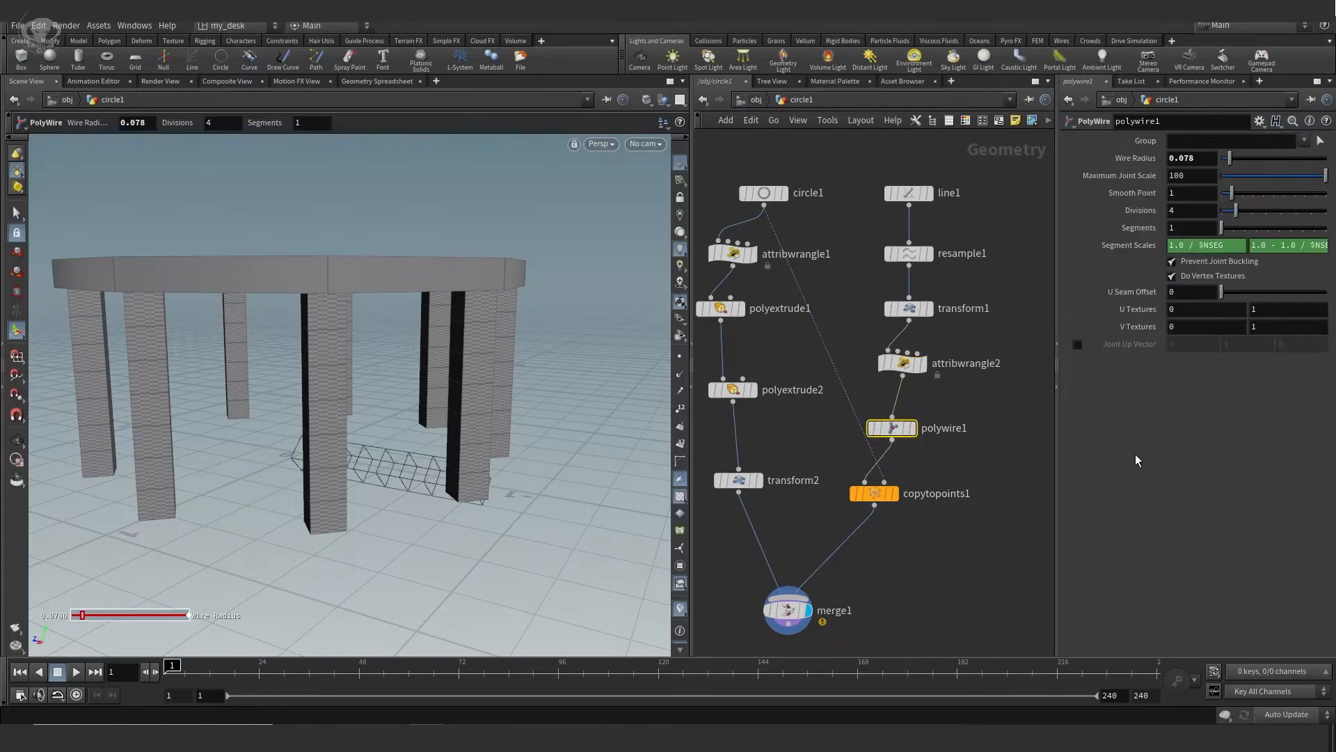
drag(1230, 166, 1230, 165)
click(906, 366)
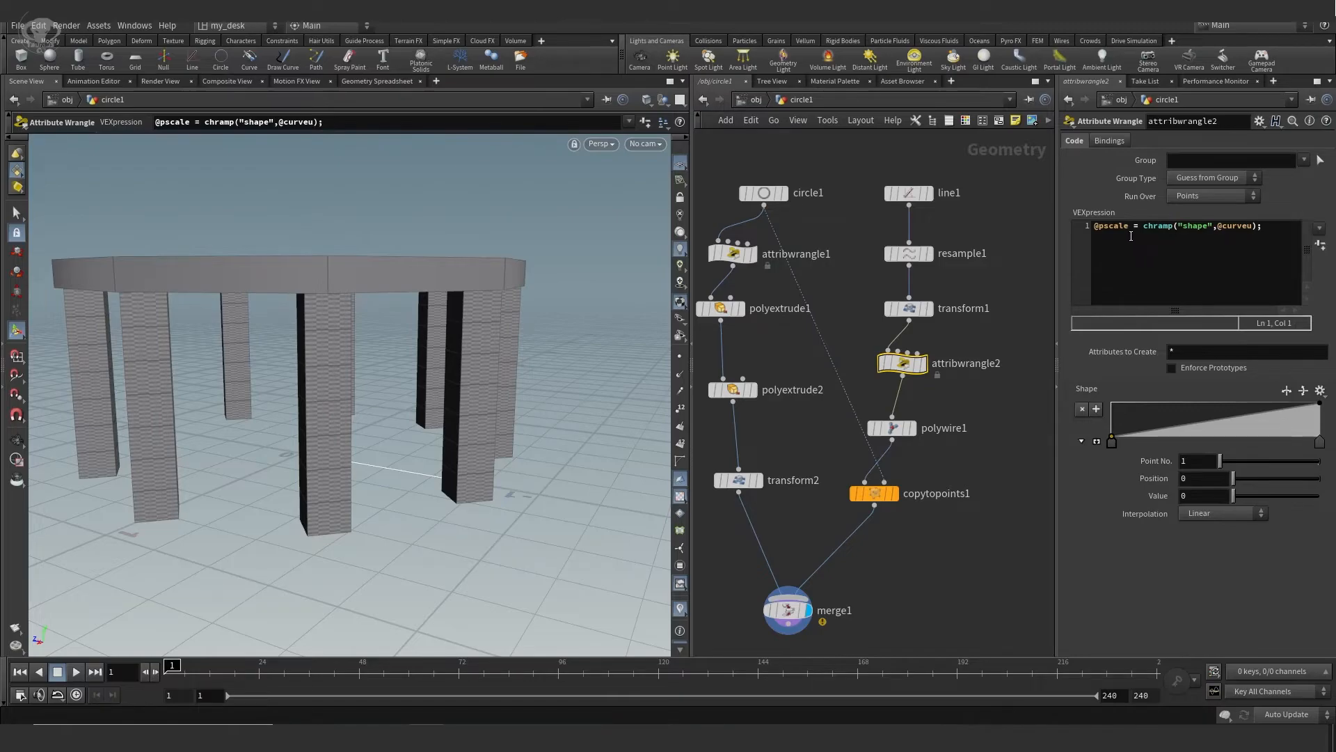
drag(1131, 228, 1089, 228)
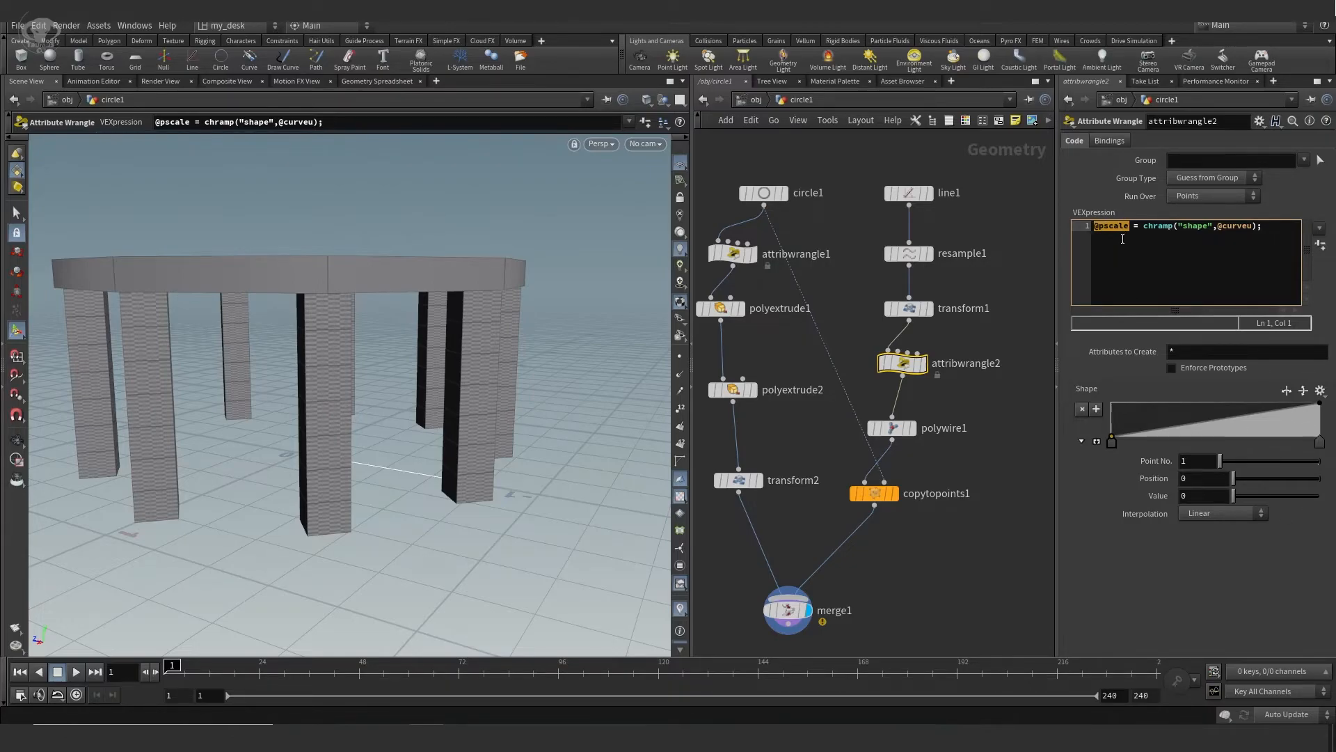
mouse_move(895, 429)
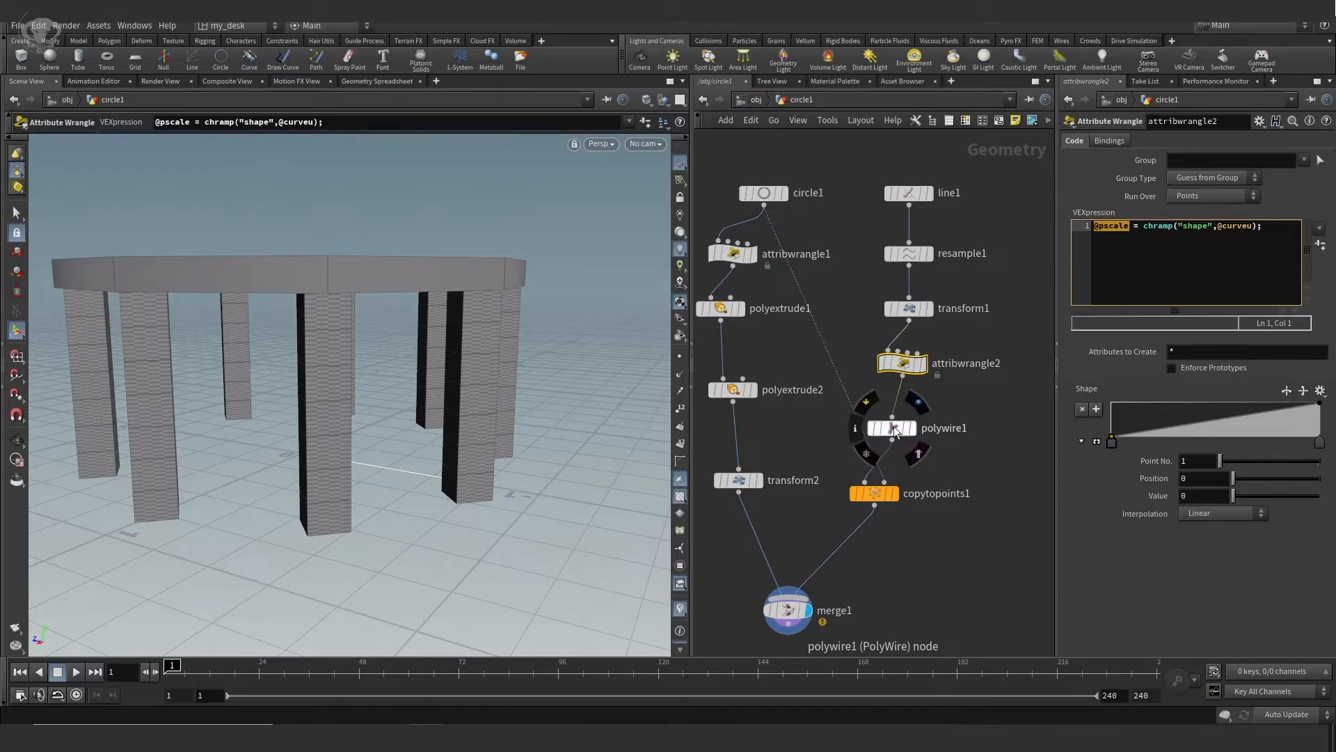
click(894, 429)
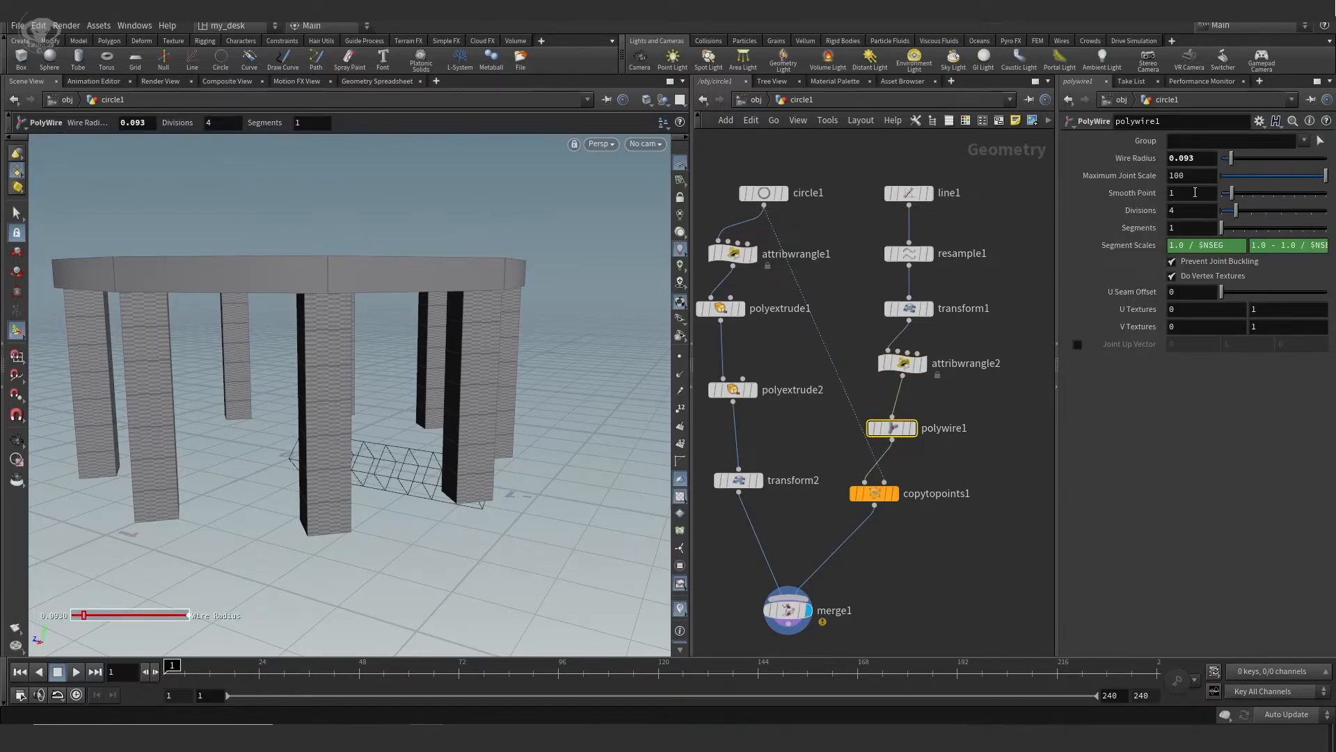
double_click(1198, 158)
text(@pscale)
key(Return)
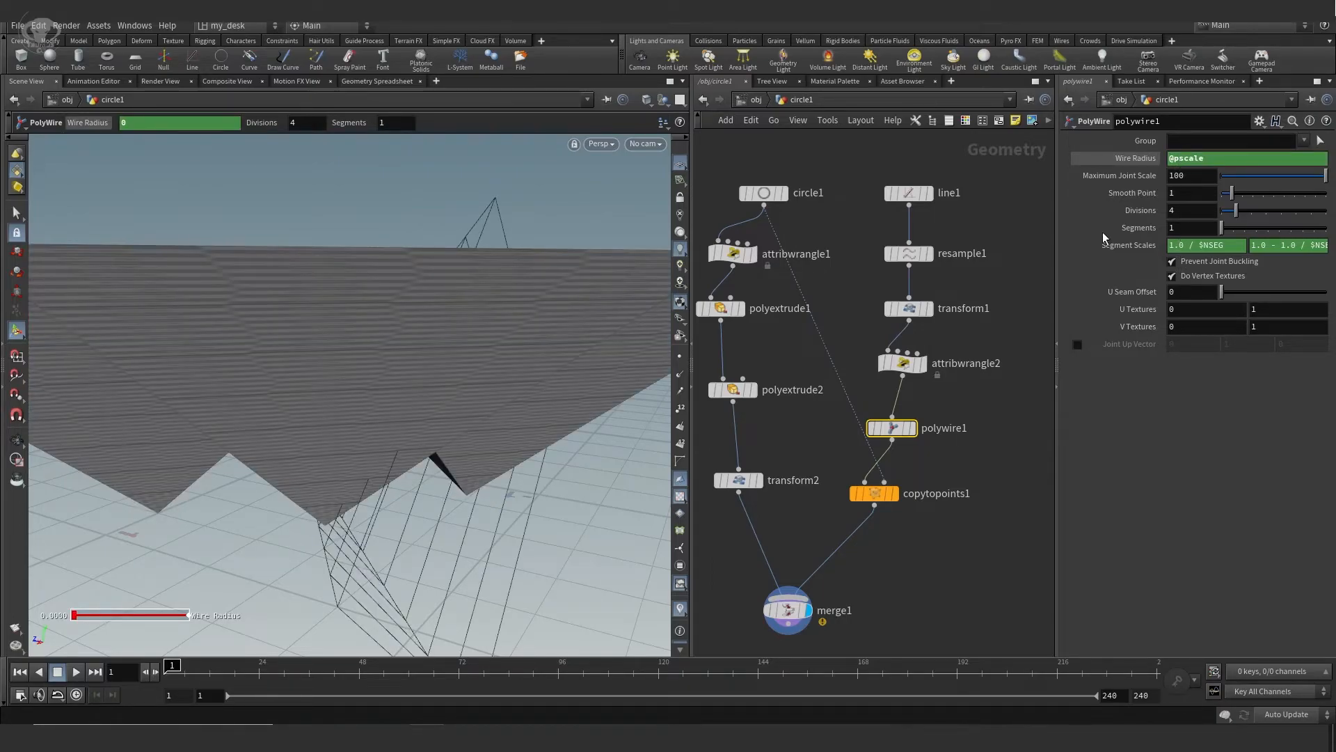
Set attribwrangle2's Shape ramp to a start value of 0.0625 and an end value of about 0.072, enlarging the ramp editor
mouse_move(902, 431)
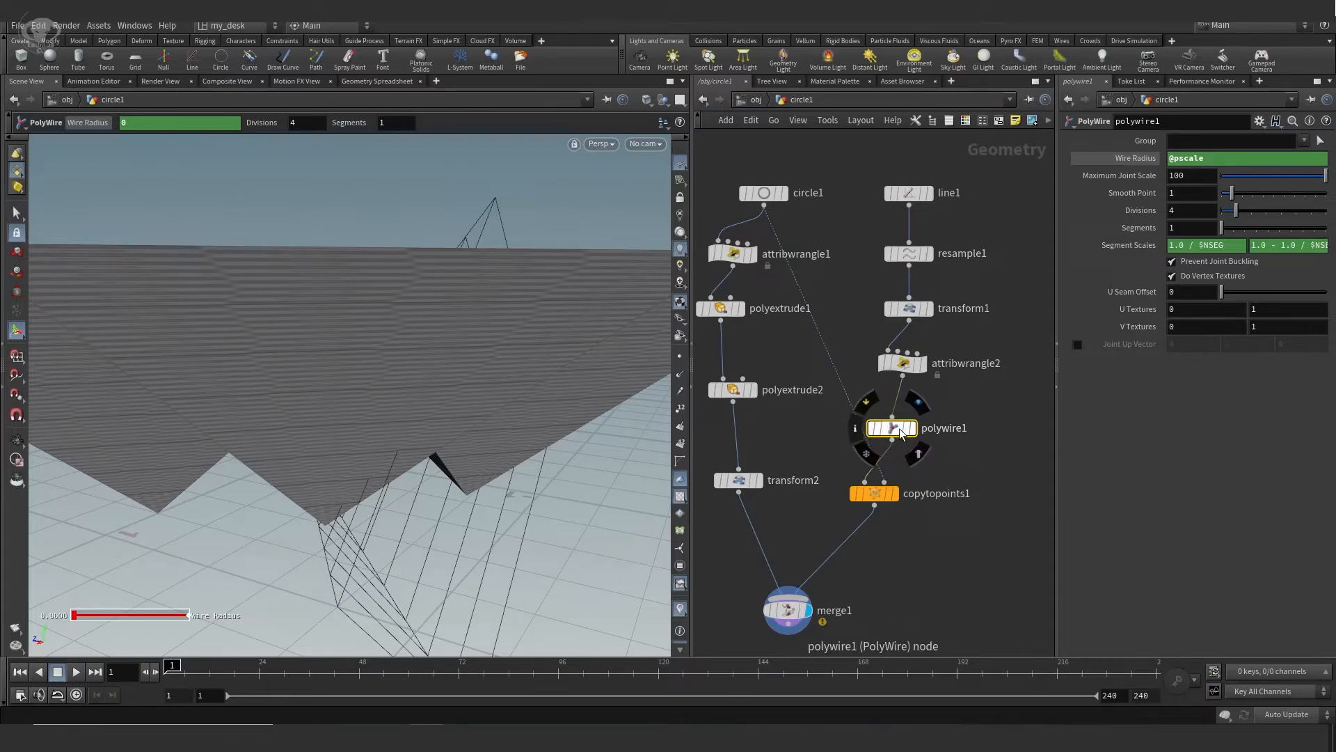
click(906, 366)
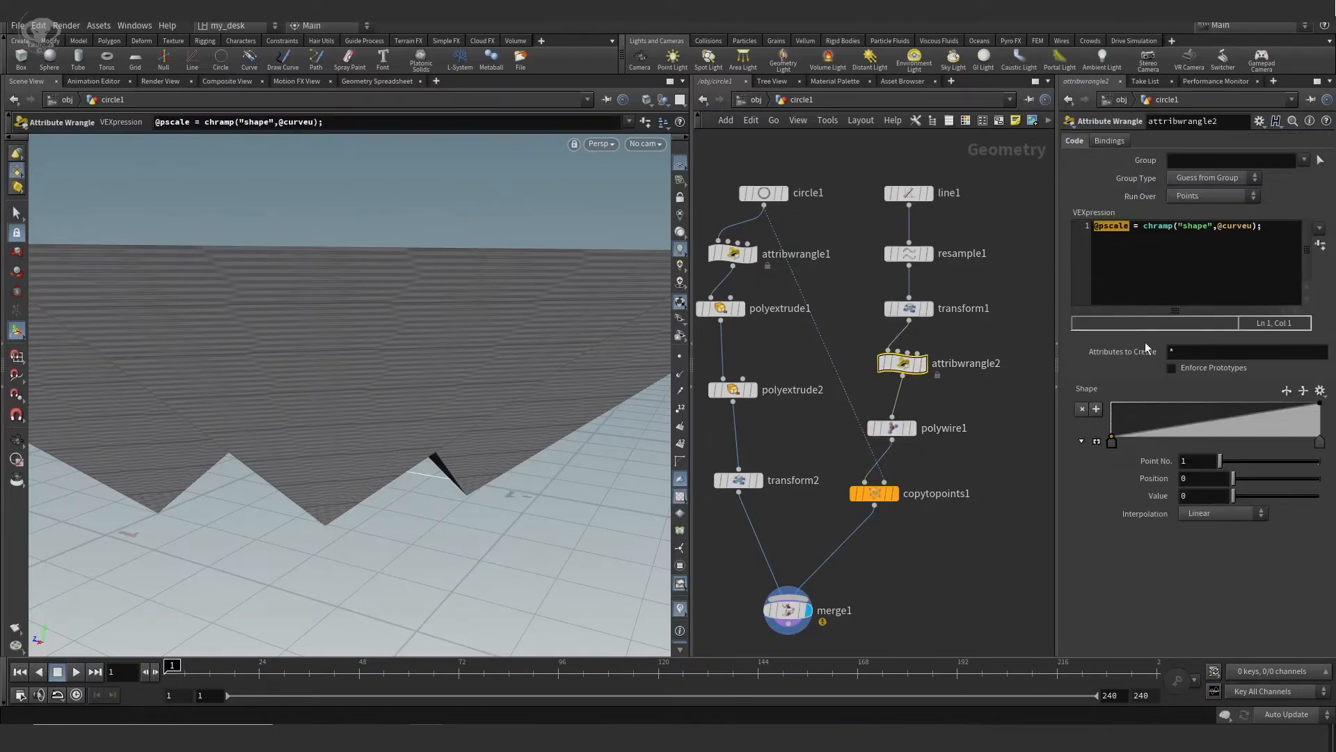
click(892, 428)
drag(536, 441, 463, 453)
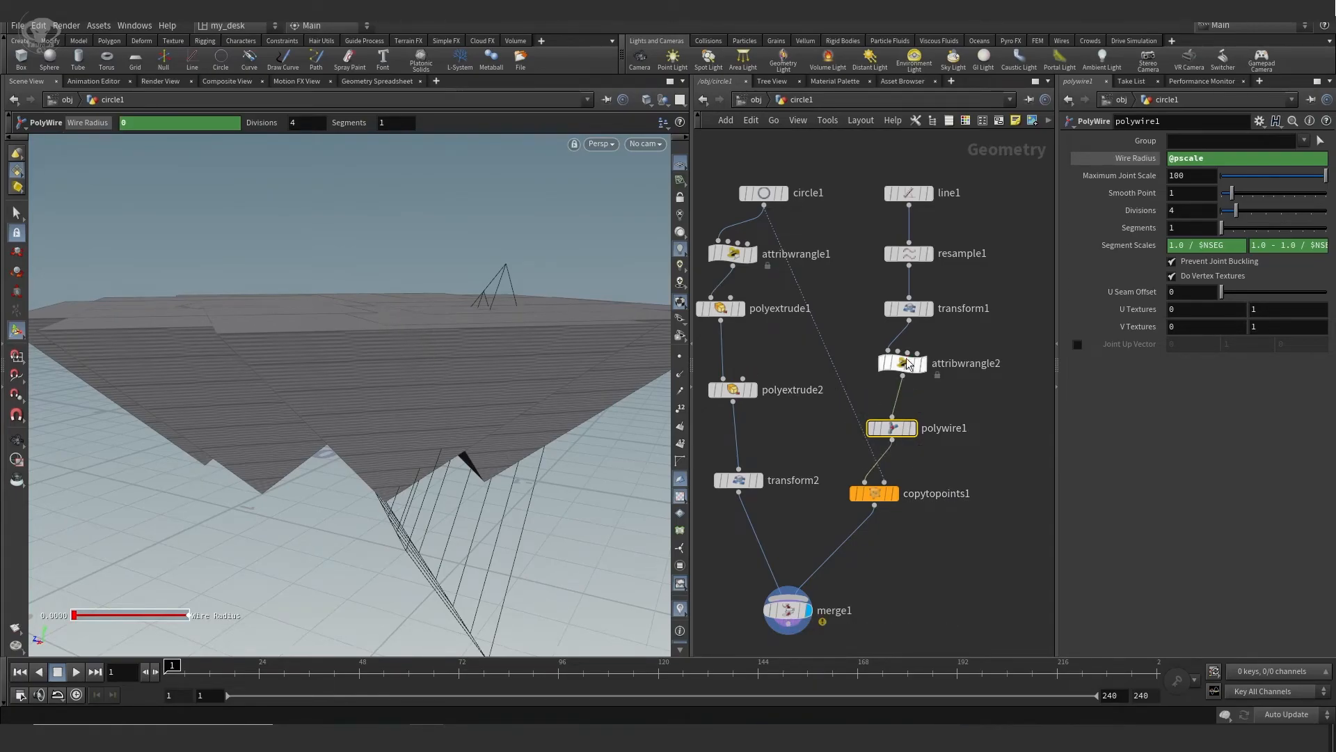
mouse_move(906, 360)
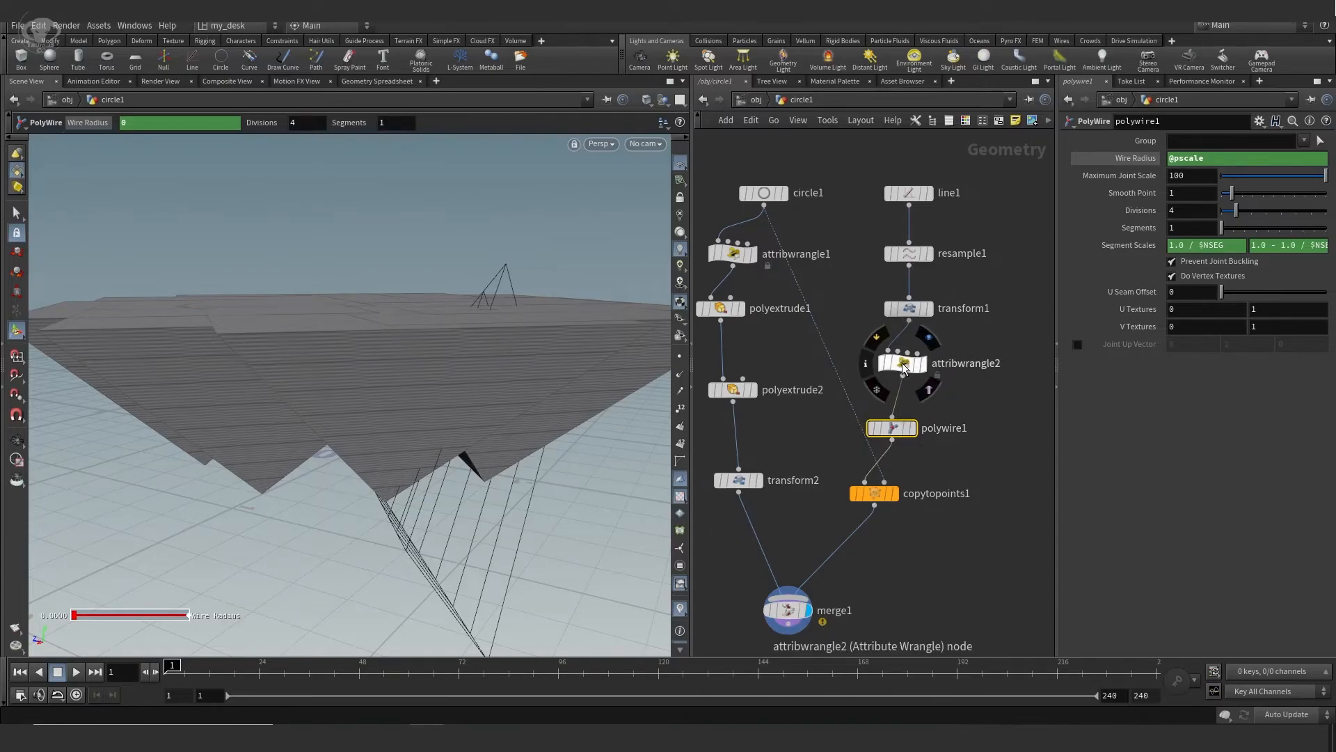
click(904, 363)
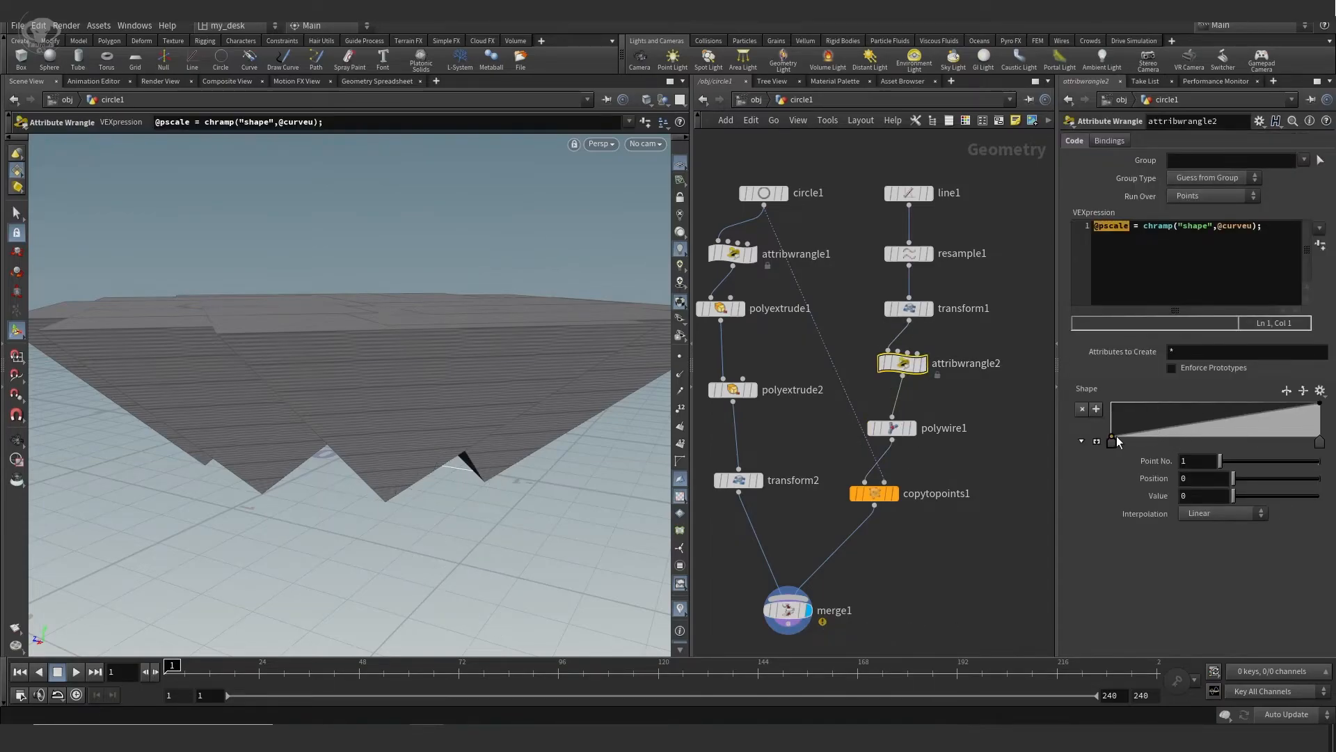
drag(1320, 404, 1321, 440)
alt+drag(480, 456, 532, 440)
scroll(532, 440, up, 3)
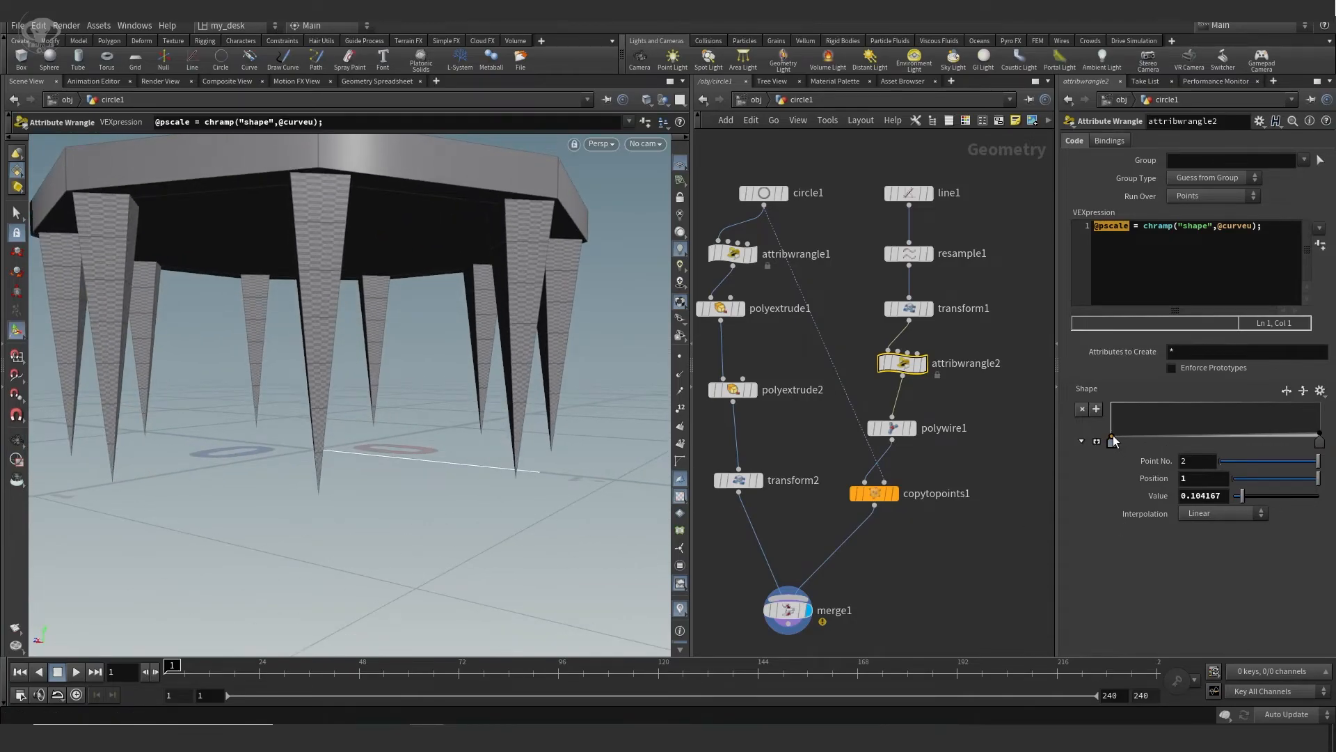
drag(1112, 434, 1111, 435)
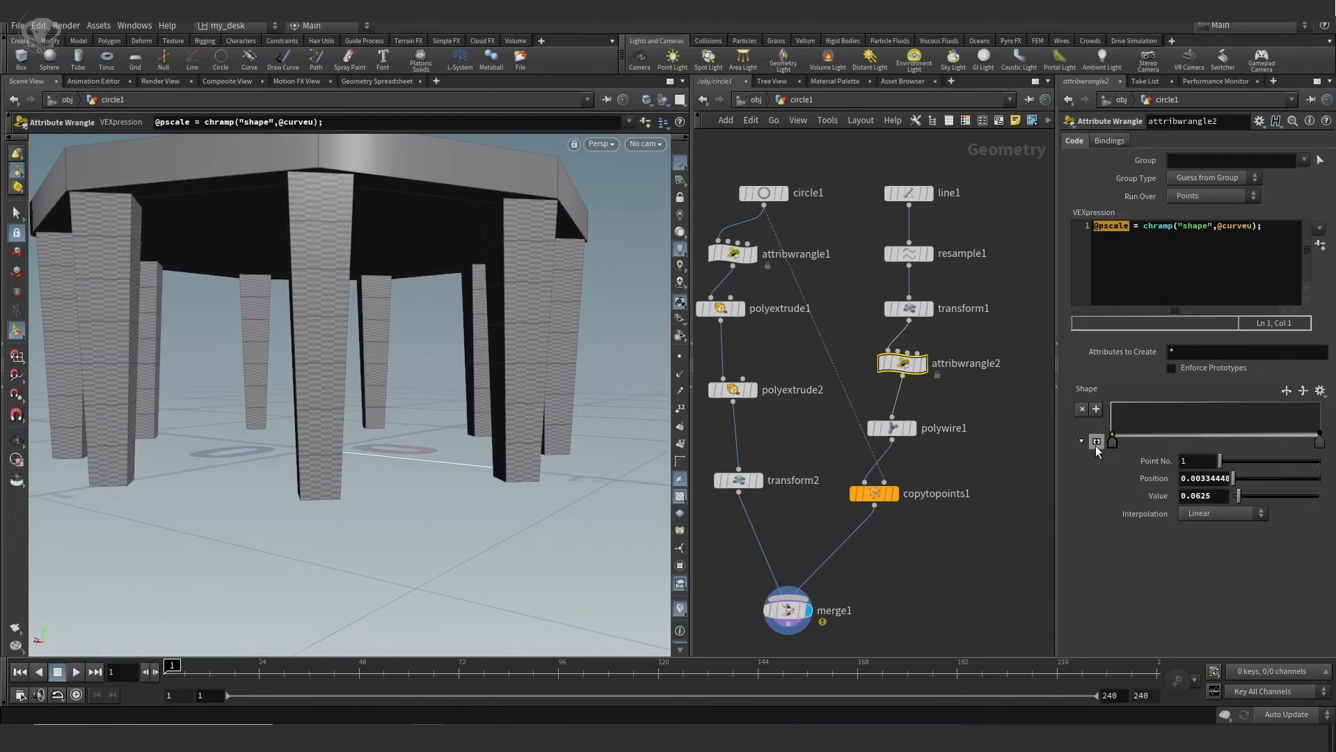
click(1096, 443)
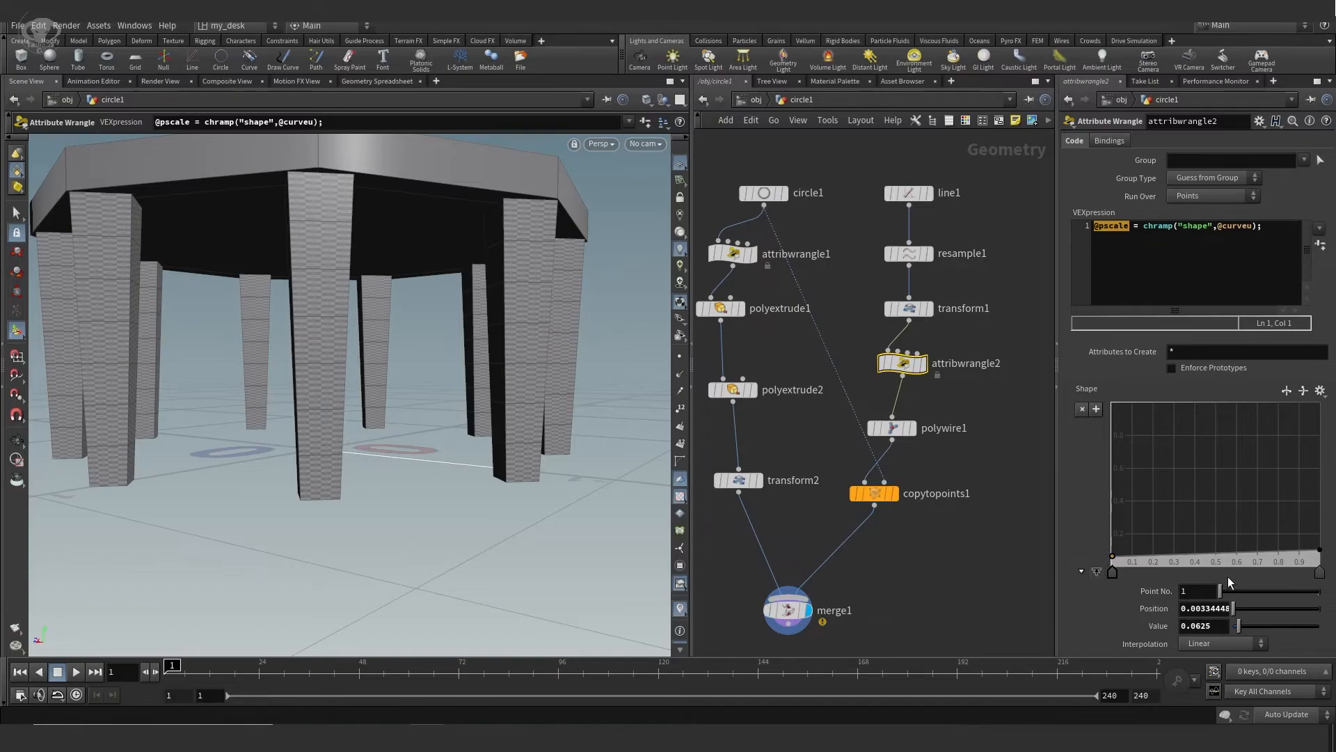
drag(1321, 550, 1317, 561)
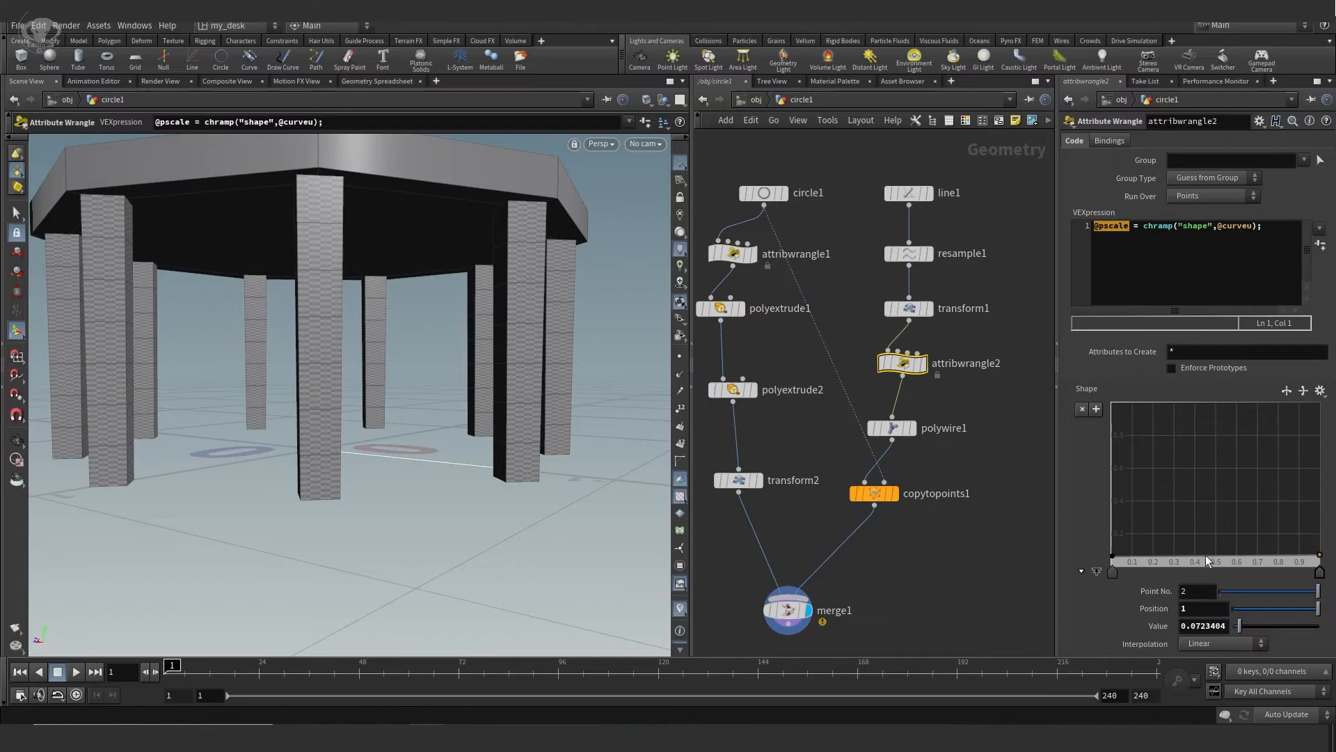
Add Shape ramp points at positions of about 0.07 (value 0.05), 0.34 (value 0.03) and 0.53 (value 0.08)
click(1205, 555)
click(1222, 553)
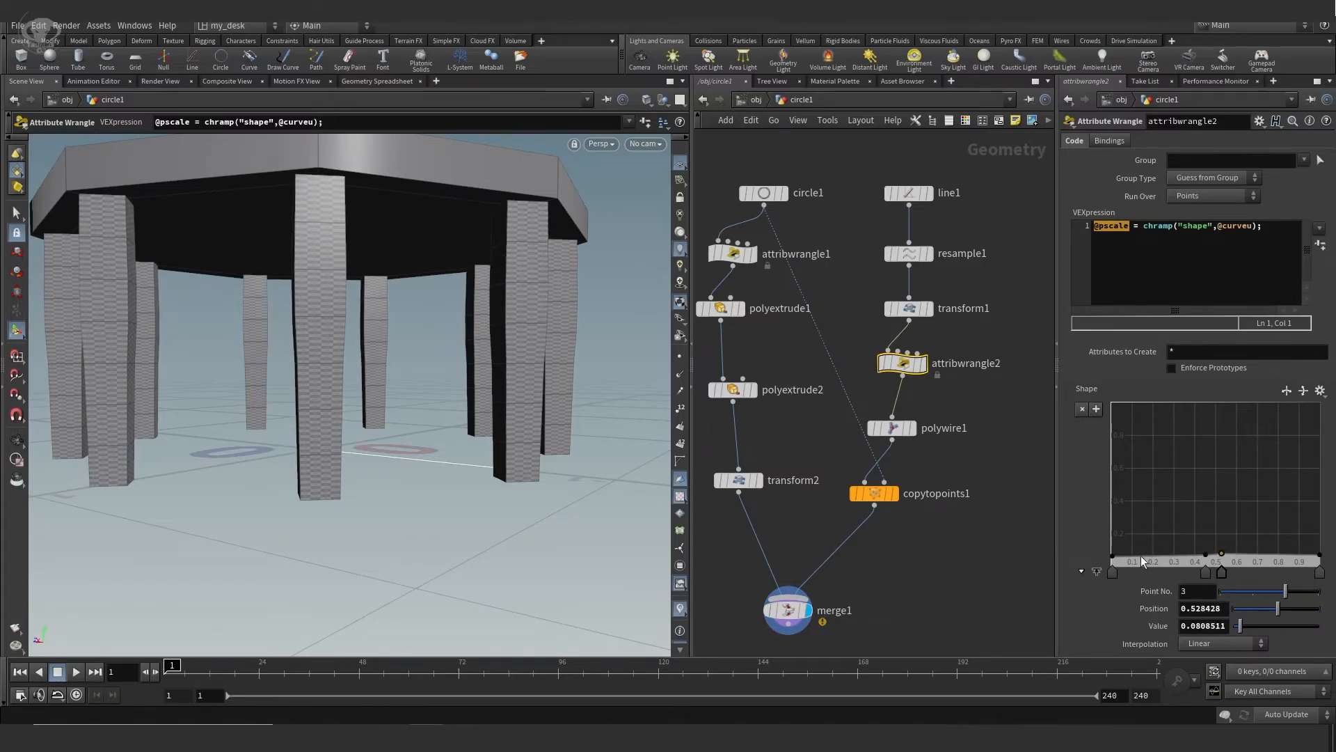
drag(1113, 555, 1128, 561)
click(1123, 553)
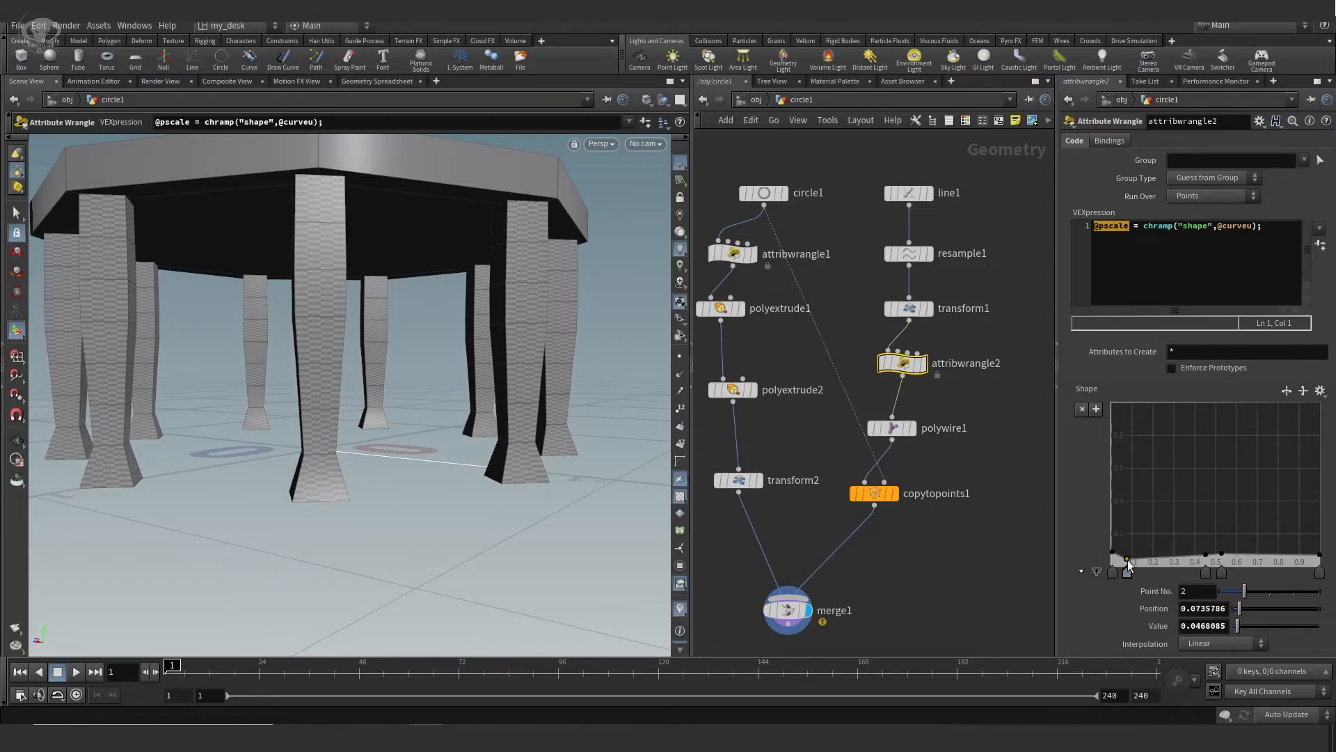
drag(1207, 555, 1184, 566)
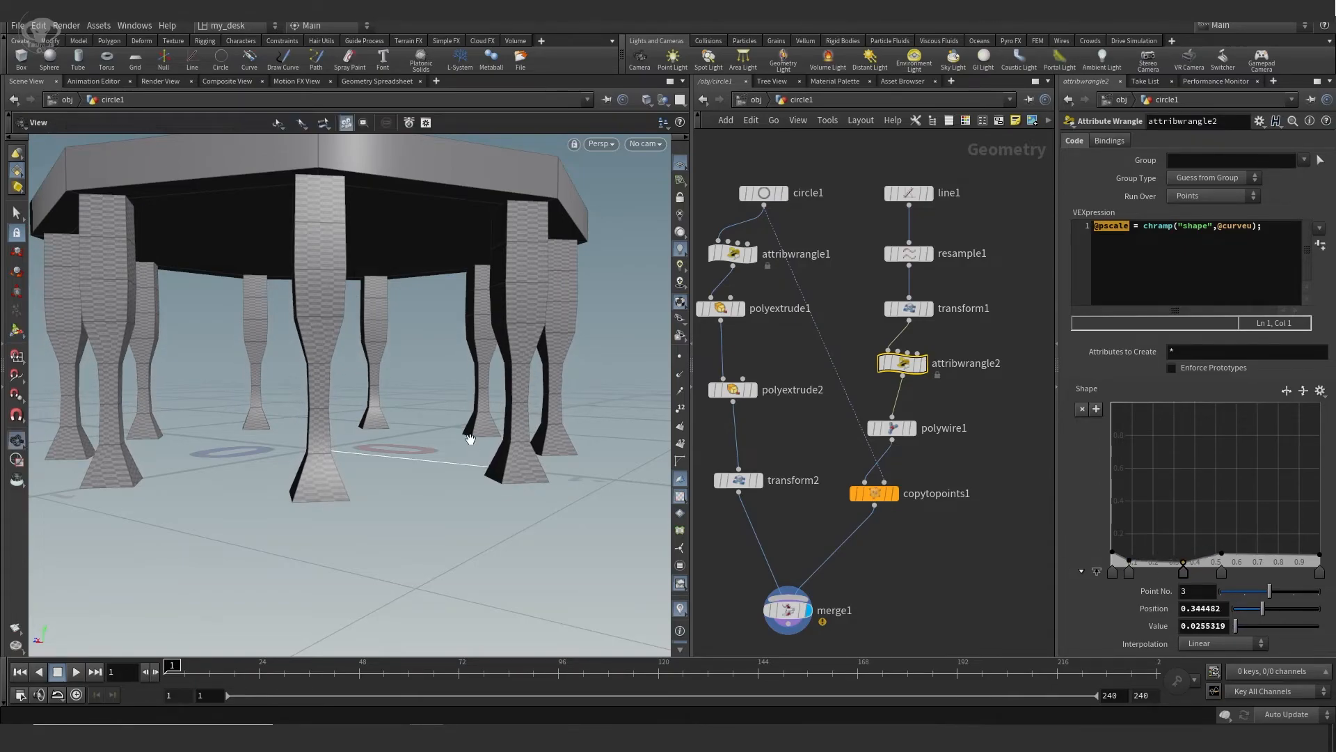
Examine the profiled table legs from several sides and review the nodes of the table network
key(Escape)
drag(468, 439, 533, 476)
right_drag(533, 476, 460, 612)
drag(460, 611, 364, 477)
right_drag(364, 478, 486, 508)
drag(486, 507, 455, 454)
right_drag(456, 454, 498, 483)
drag(498, 484, 499, 467)
key(Return)
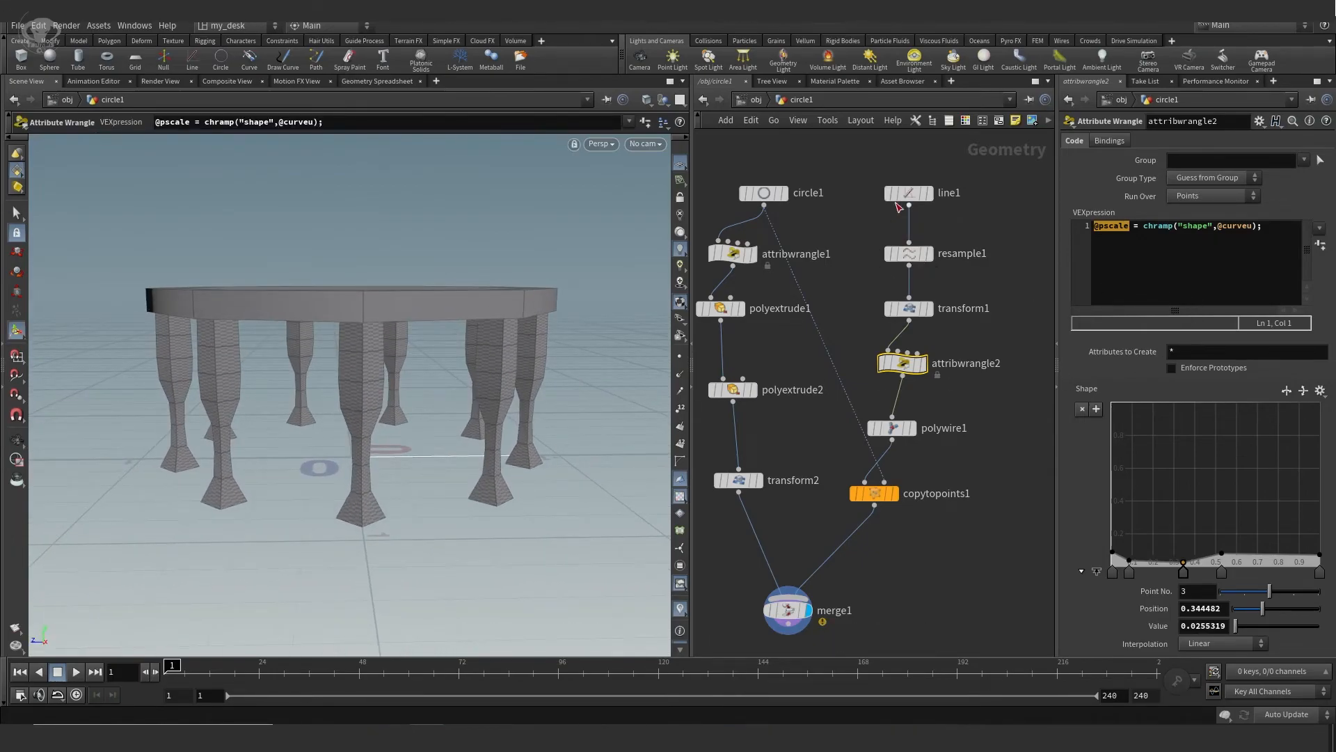
mouse_move(910, 197)
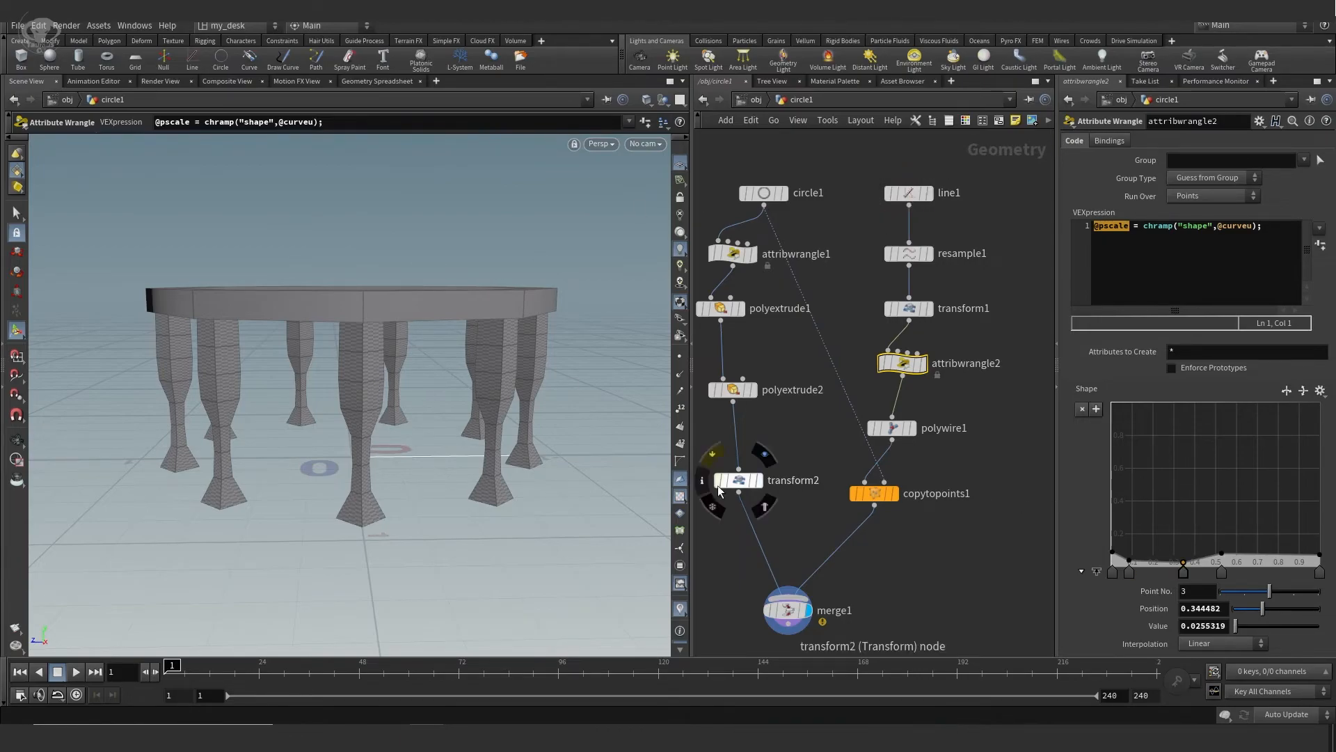
alt+drag(492, 410, 485, 407)
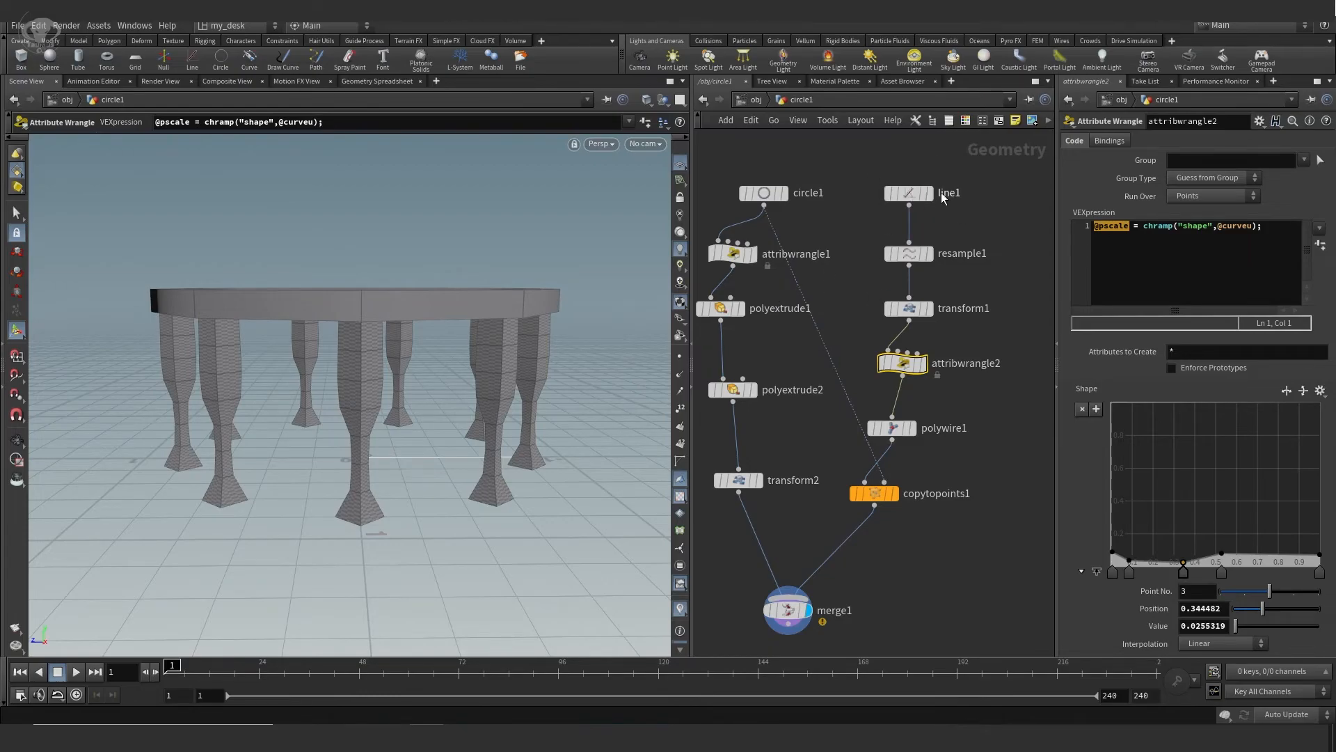
mouse_move(765, 200)
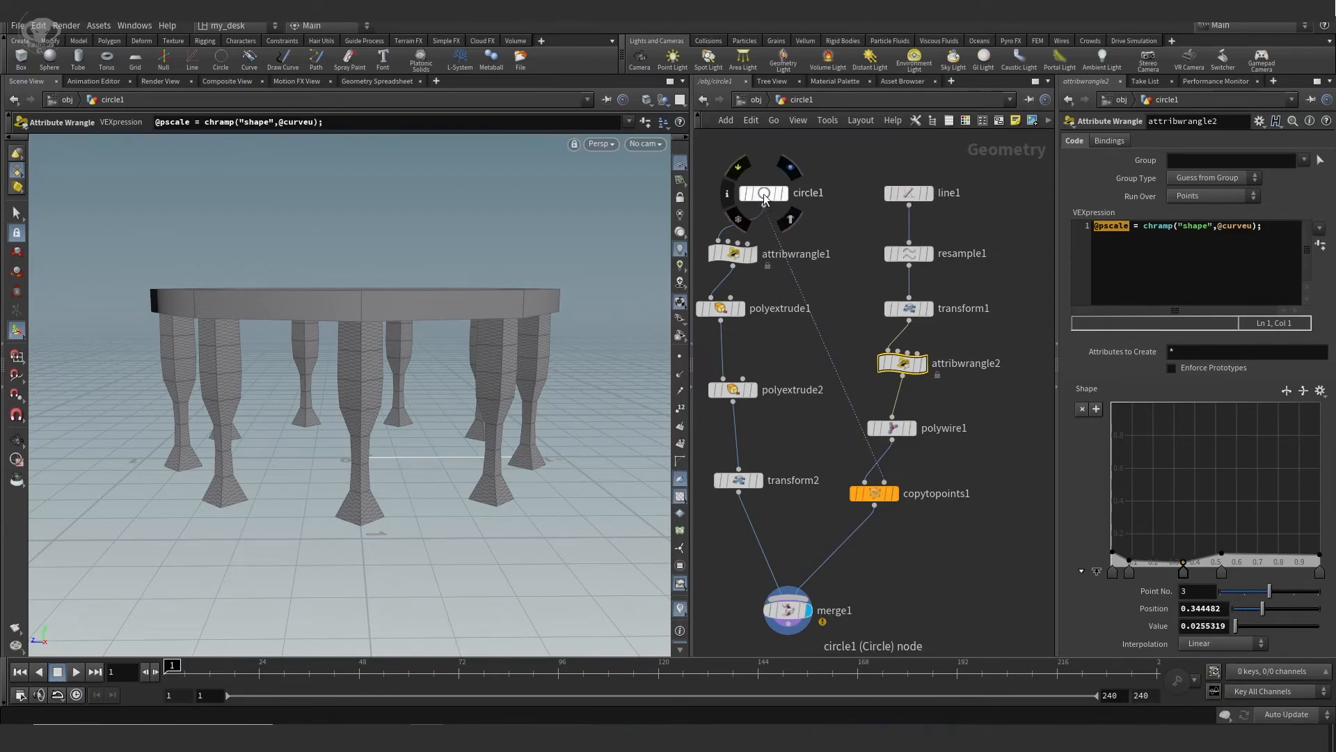
mouse_move(729, 315)
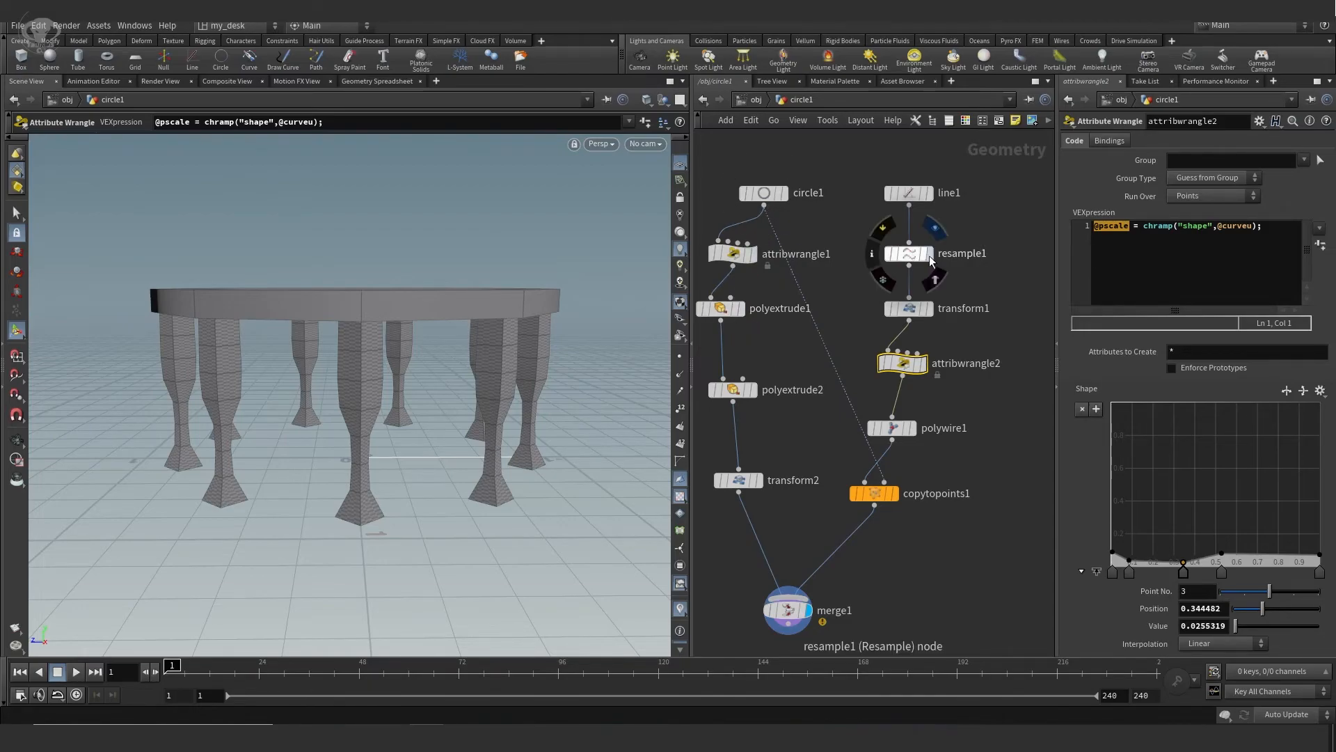
Set polywire1's Divisions to 9 to round the table legs, and check them from around the table
click(892, 427)
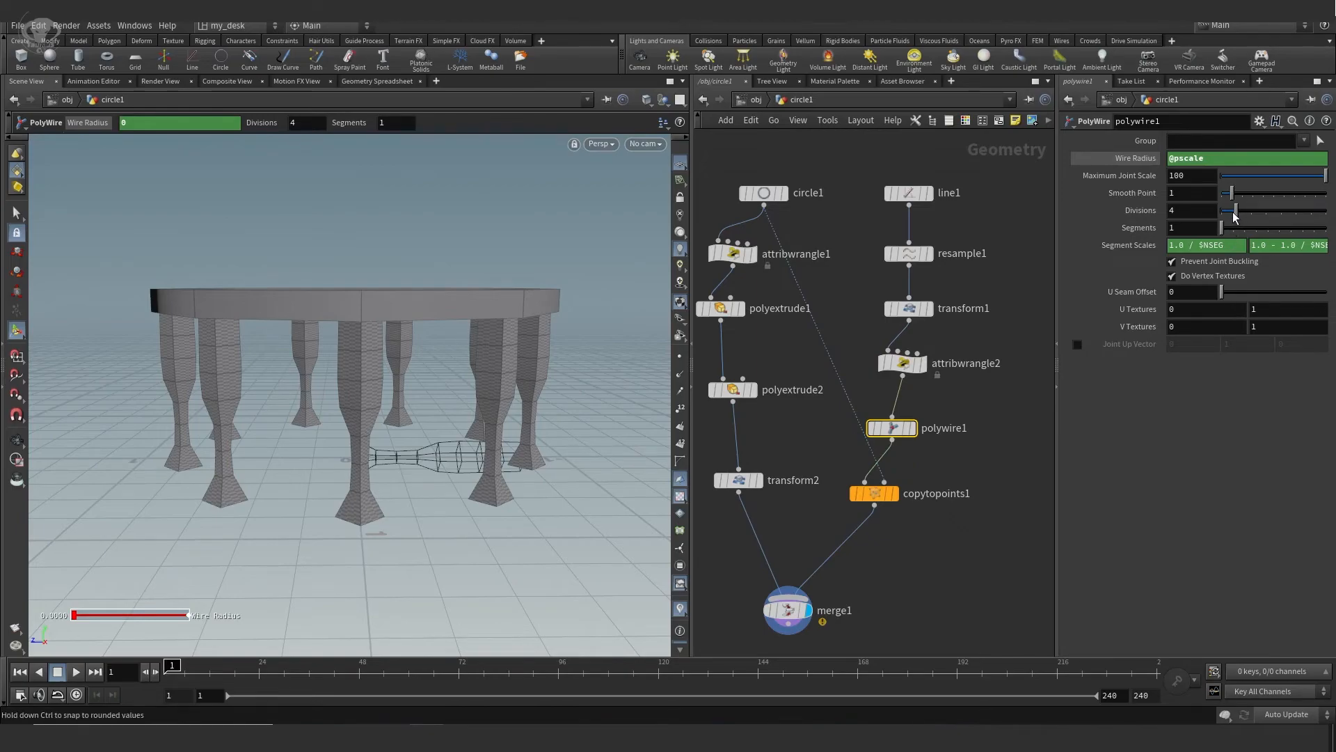
drag(1237, 214, 1312, 221)
alt+drag(559, 296, 558, 307)
alt+right_drag(558, 307, 465, 217)
alt+drag(466, 218, 427, 221)
alt+right_drag(426, 220, 573, 259)
alt+middle_drag(573, 259, 549, 236)
mouse_move(516, 389)
alt+mouse_down()
mouse_move(538, 370)
mouse_move(562, 398)
mouse_move(502, 412)
alt+mouse_up()
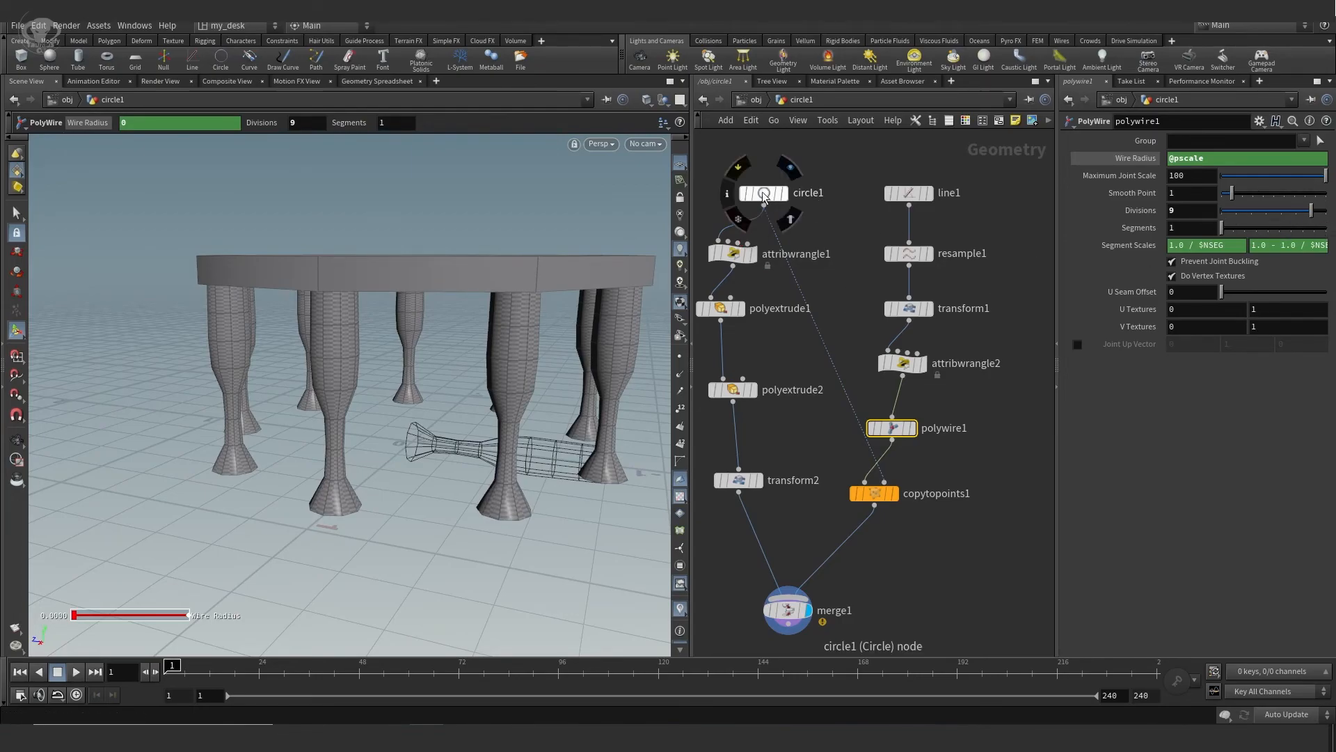
Set circle1's Divisions to 5 to give the table five sides and legs
click(763, 194)
drag(1240, 270, 1233, 271)
alt+drag(468, 313, 466, 357)
key(Return)
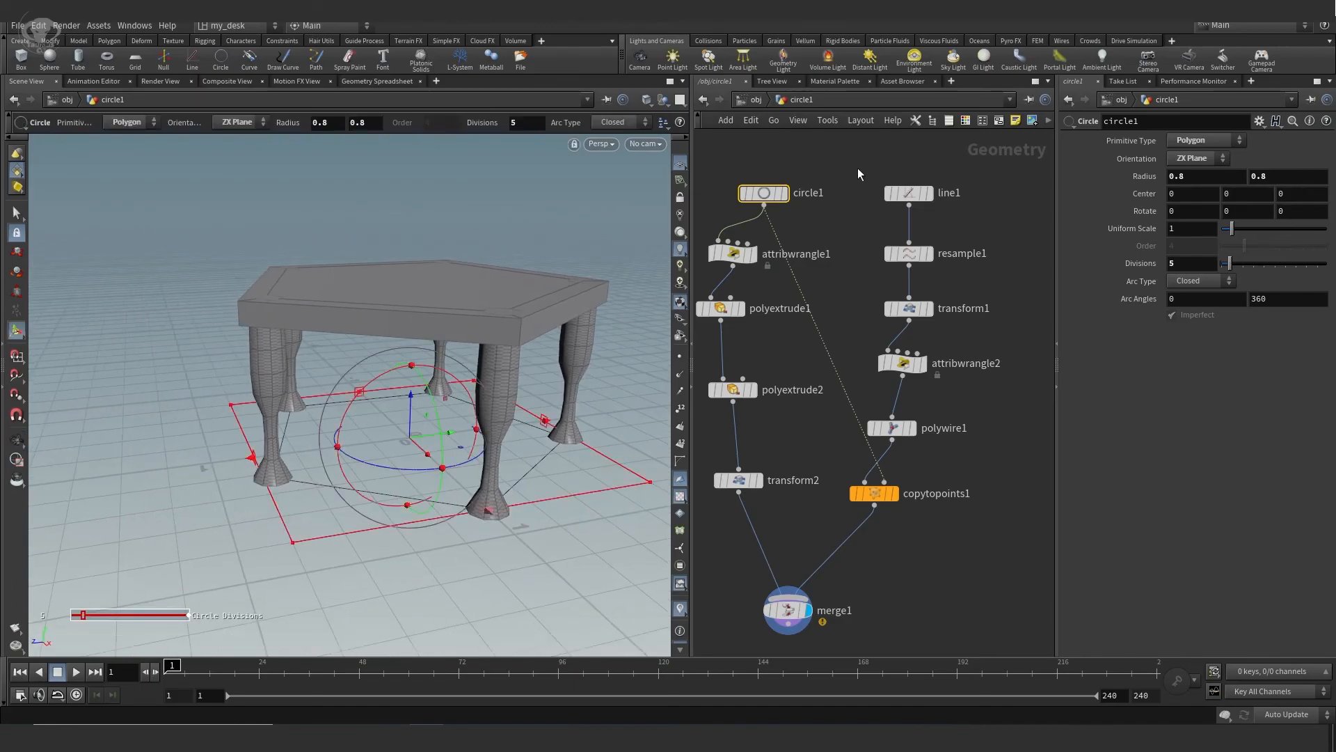
Select all nodes of the table network, from circle1 and line1 down to merge1
drag(708, 155, 1012, 655)
click(991, 541)
scroll(991, 540, down, 3)
drag(748, 293, 1005, 642)
alt+drag(531, 423, 533, 416)
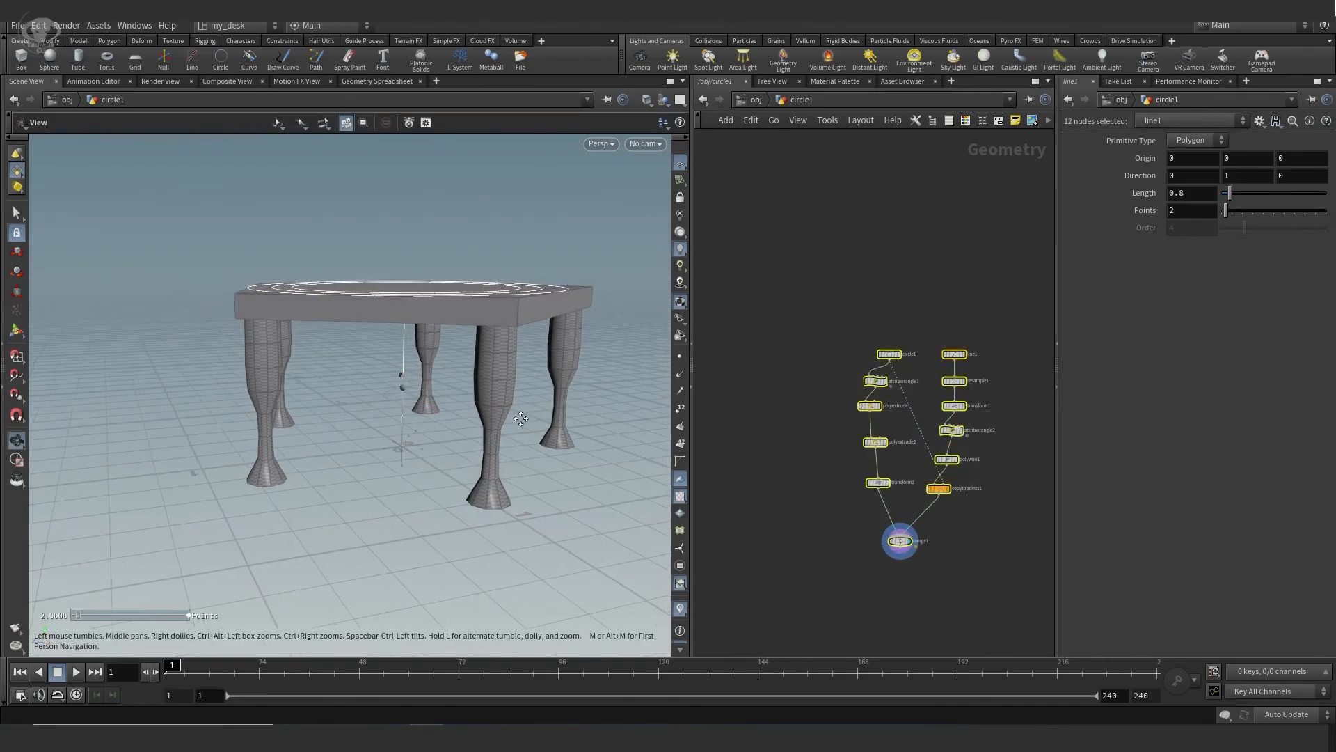
Examine the front table leg up close, clear the node selection, and review the network from circle1 and line1 down to merge1
alt+right_drag(533, 417, 564, 415)
alt+middle_drag(564, 415, 492, 391)
alt+right_drag(492, 390, 536, 383)
click(849, 240)
scroll(833, 247, up, 3)
middle_drag(927, 338, 900, 226)
scroll(982, 273, up, 5)
scroll(912, 234, down, 3)
scroll(905, 230, up, 2)
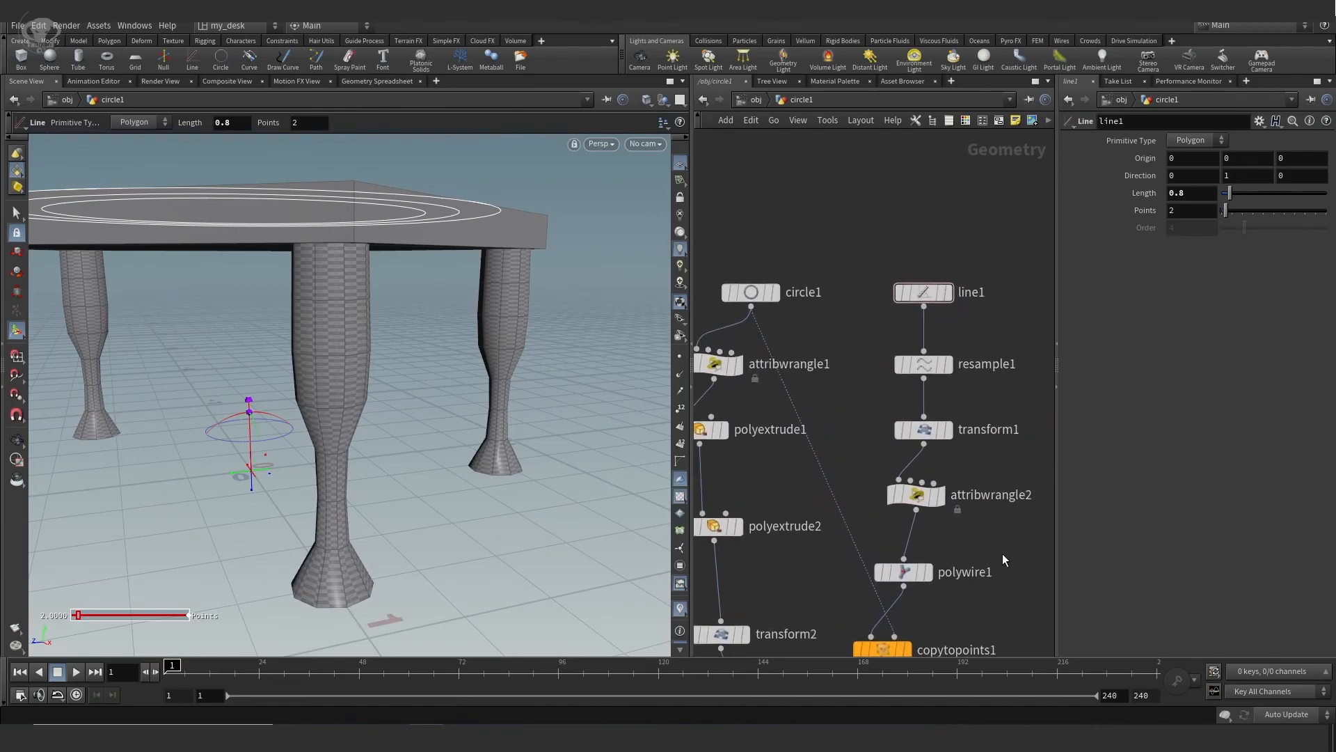
middle_drag(1000, 550, 1018, 516)
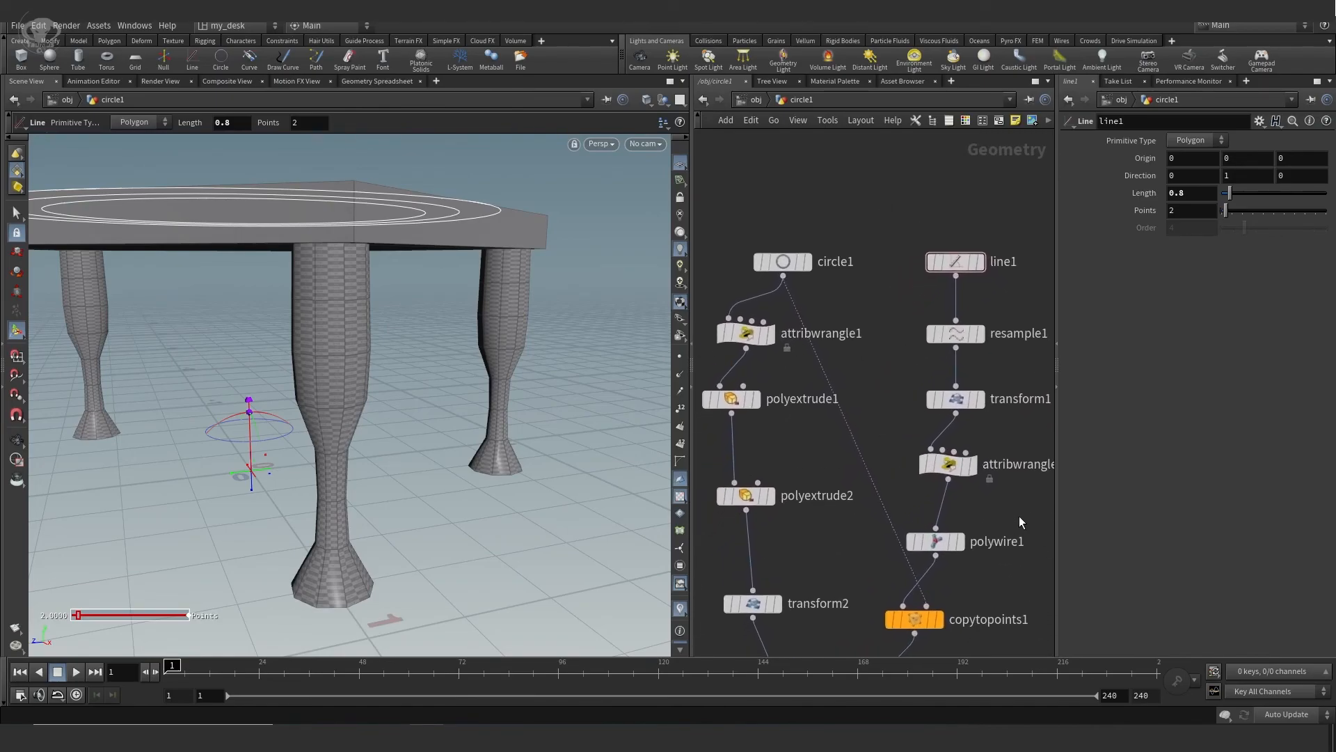
scroll(1002, 514, down, 3)
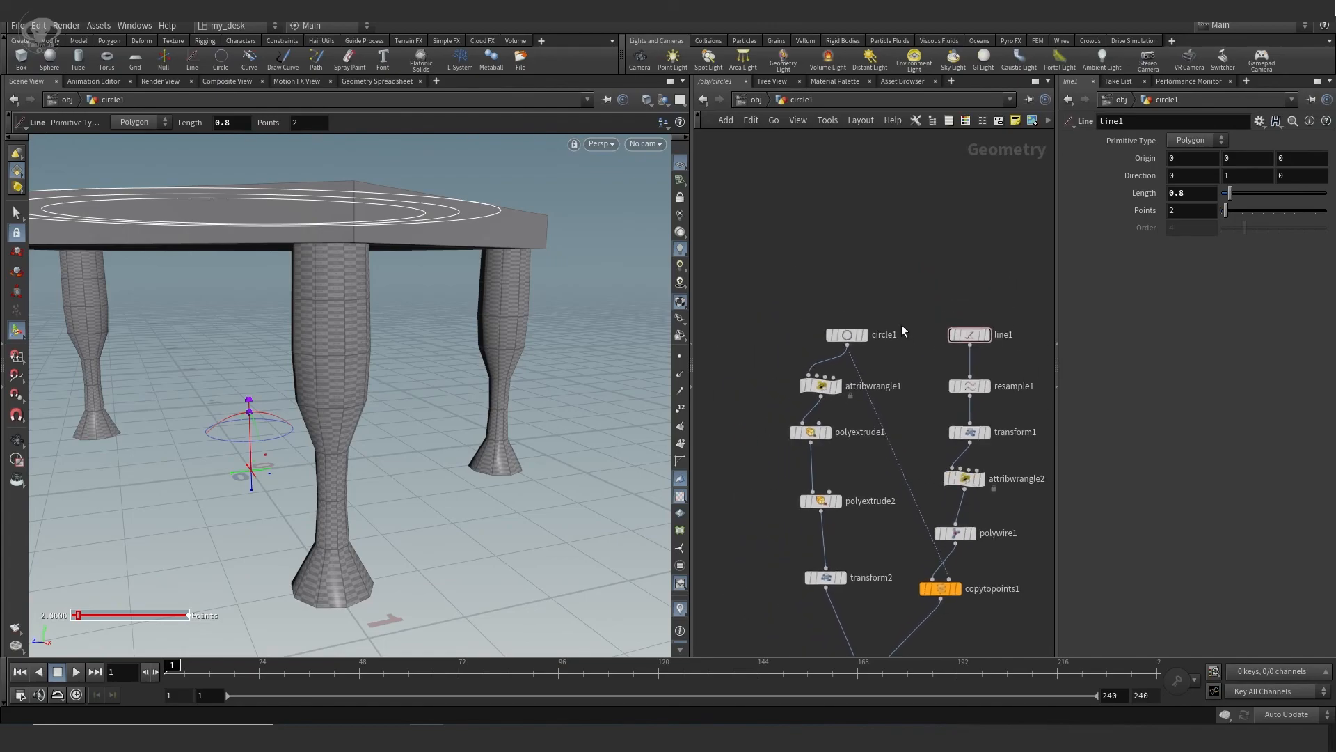
middle_drag(900, 312, 889, 238)
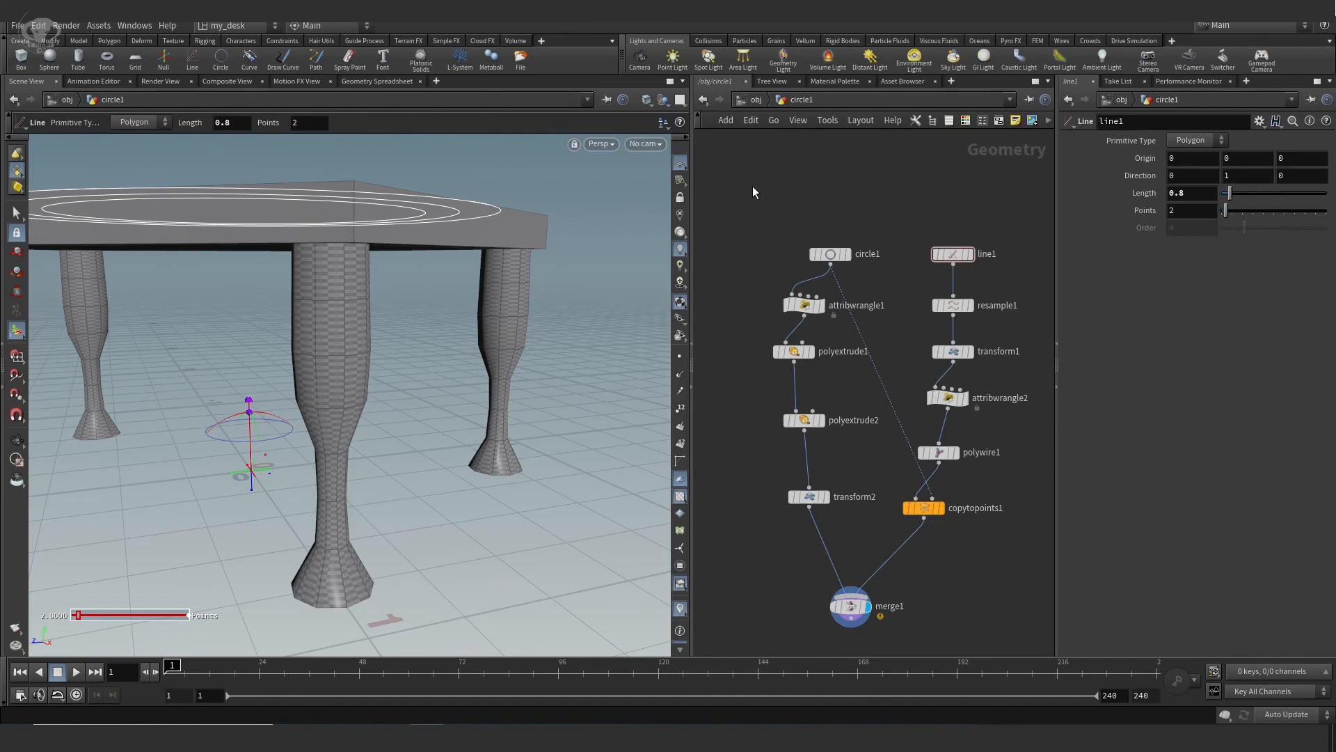
Inspect the complete five-sided table with its profiled legs in the viewport
key(Escape)
drag(481, 416, 412, 371)
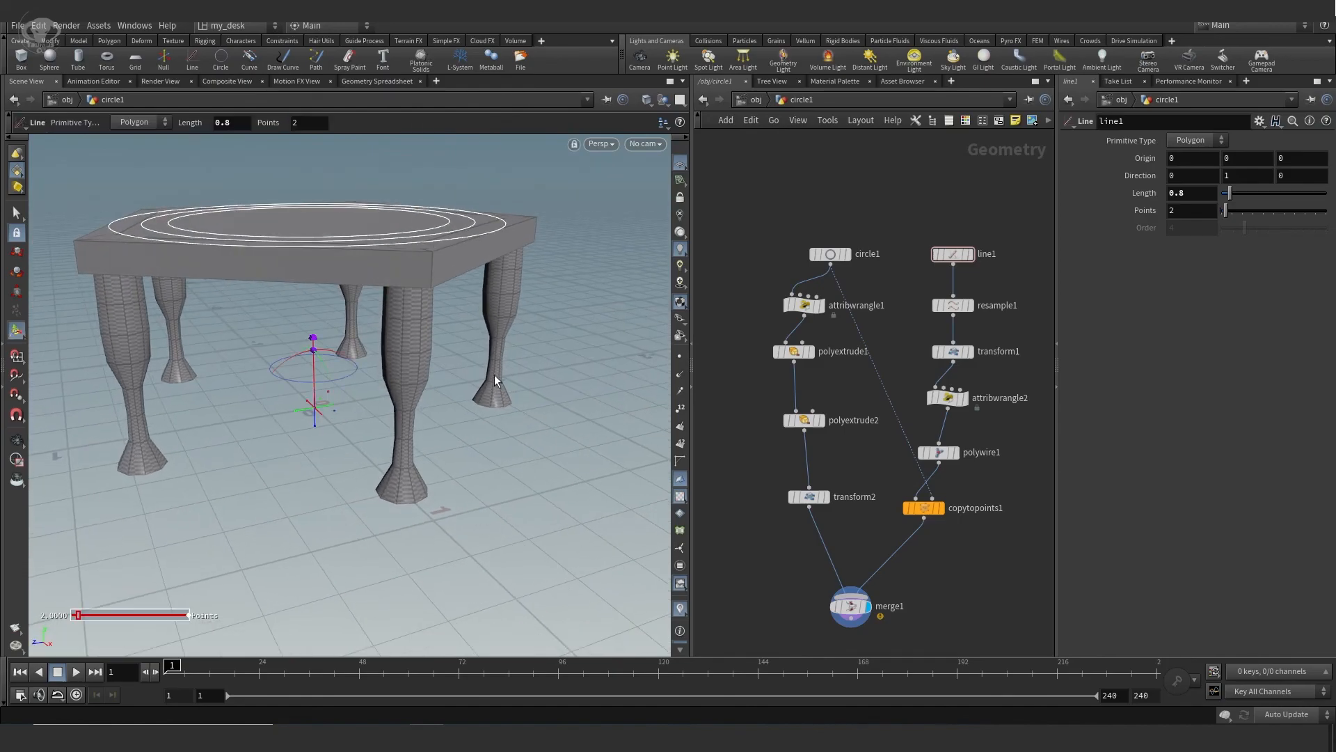
alt+right_drag(487, 373, 453, 367)
alt+middle_drag(453, 367, 457, 376)
alt+drag(457, 376, 460, 364)
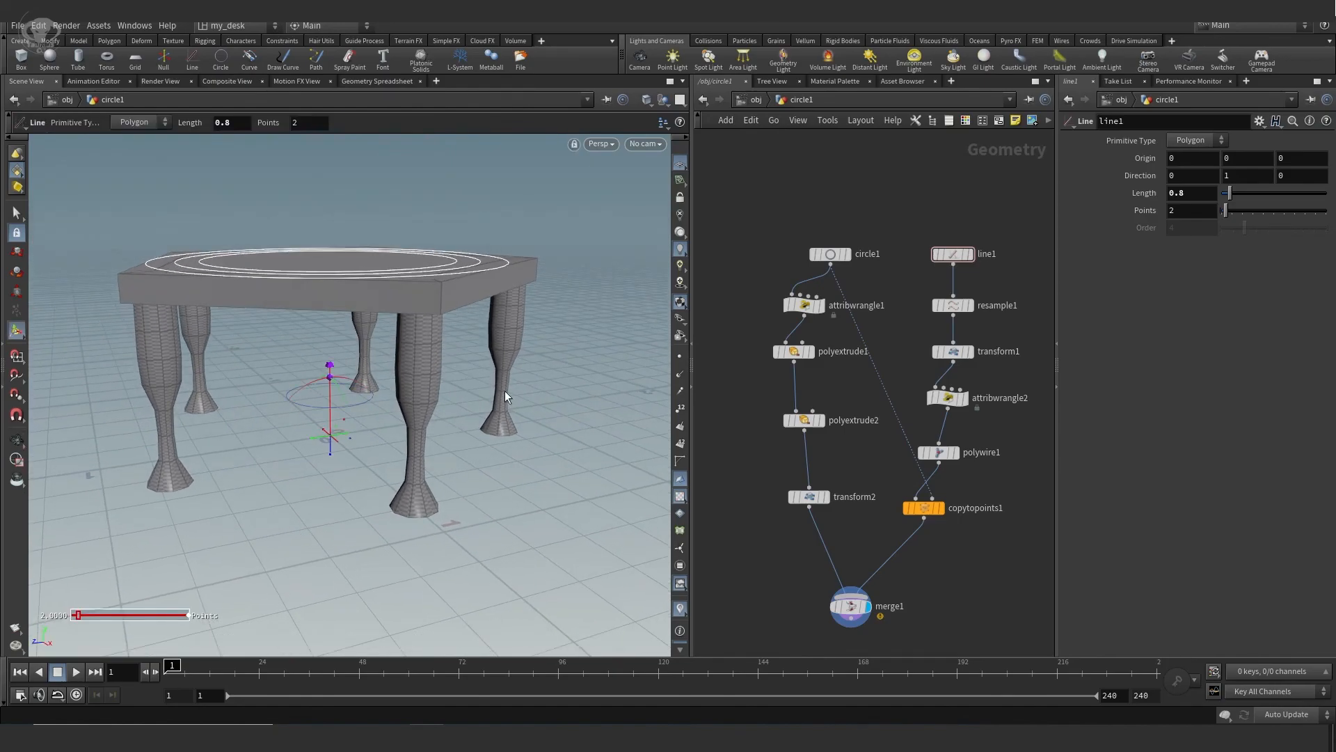